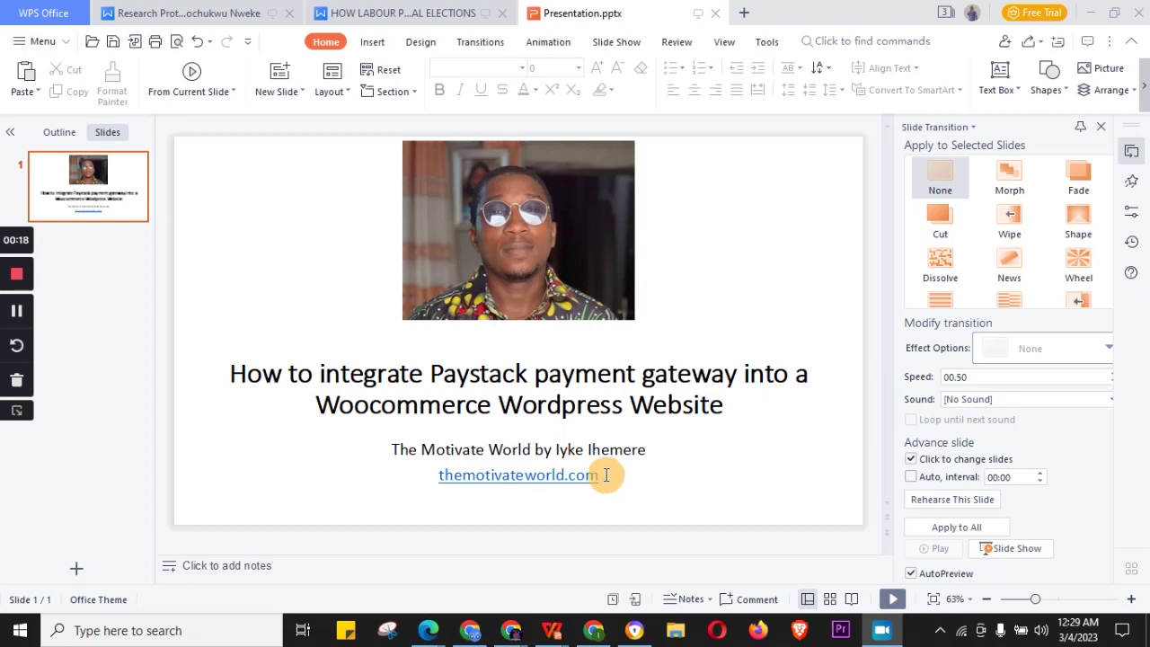
Step: Switch to Chrome and open the WordPress page for adding new plugins
{"action": "left_click", "coordinate": [470, 630]}
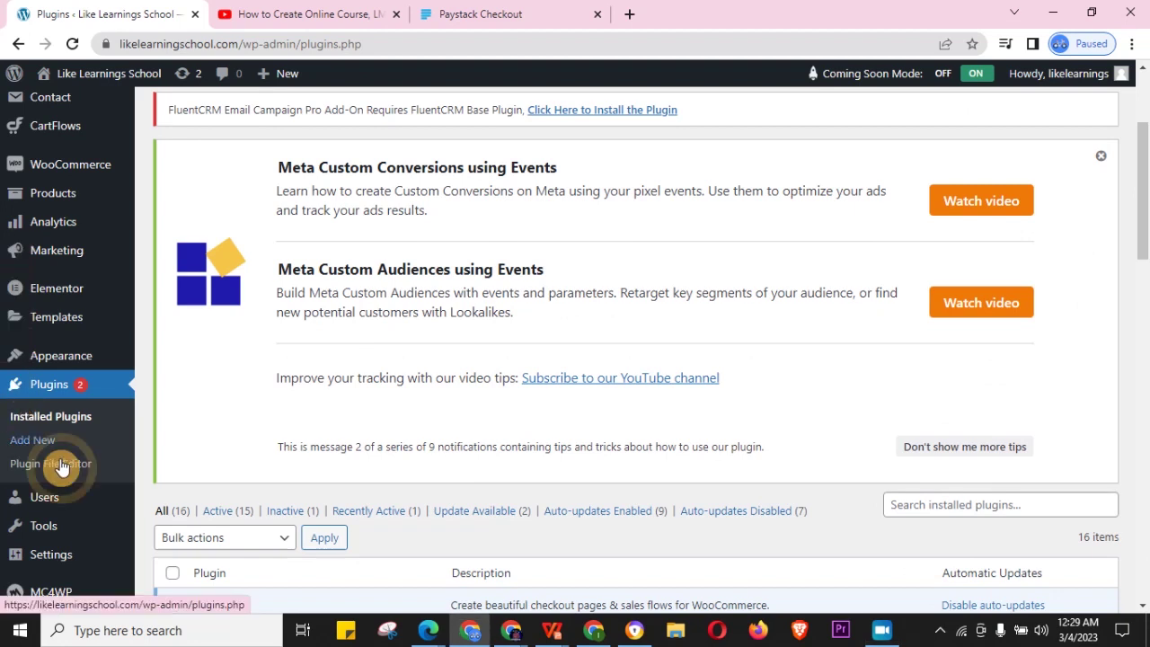
{"action": "left_click", "coordinate": [94, 388]}
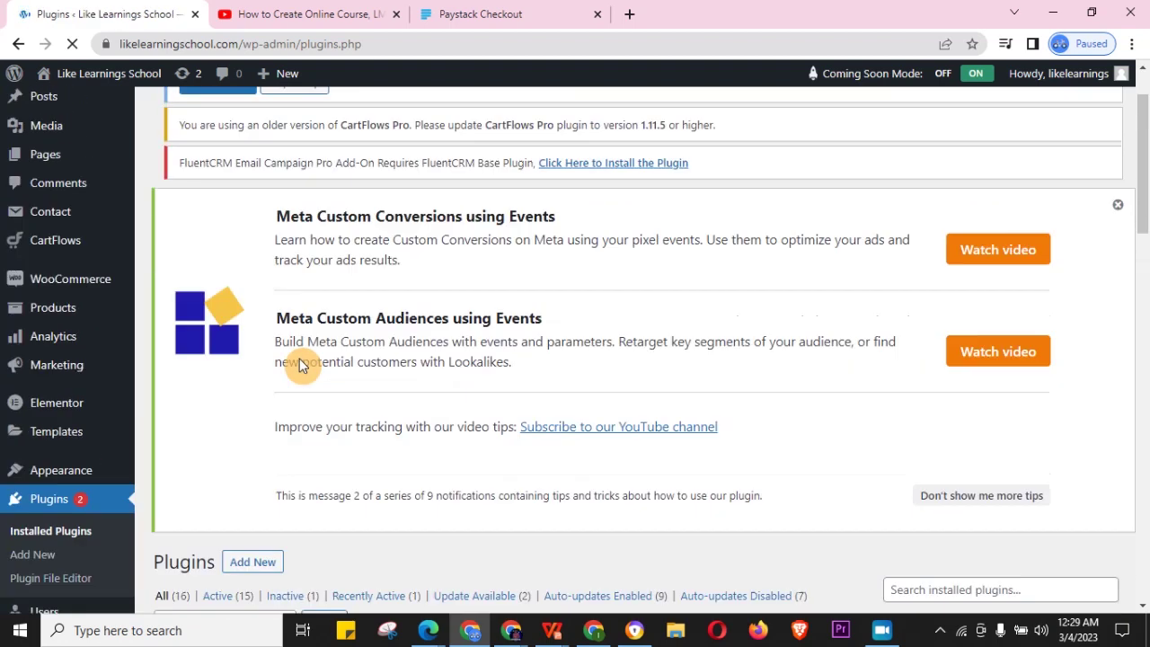
{"action": "scroll", "coordinate": [301, 364], "scroll_direction": "down", "scroll_amount": 5}
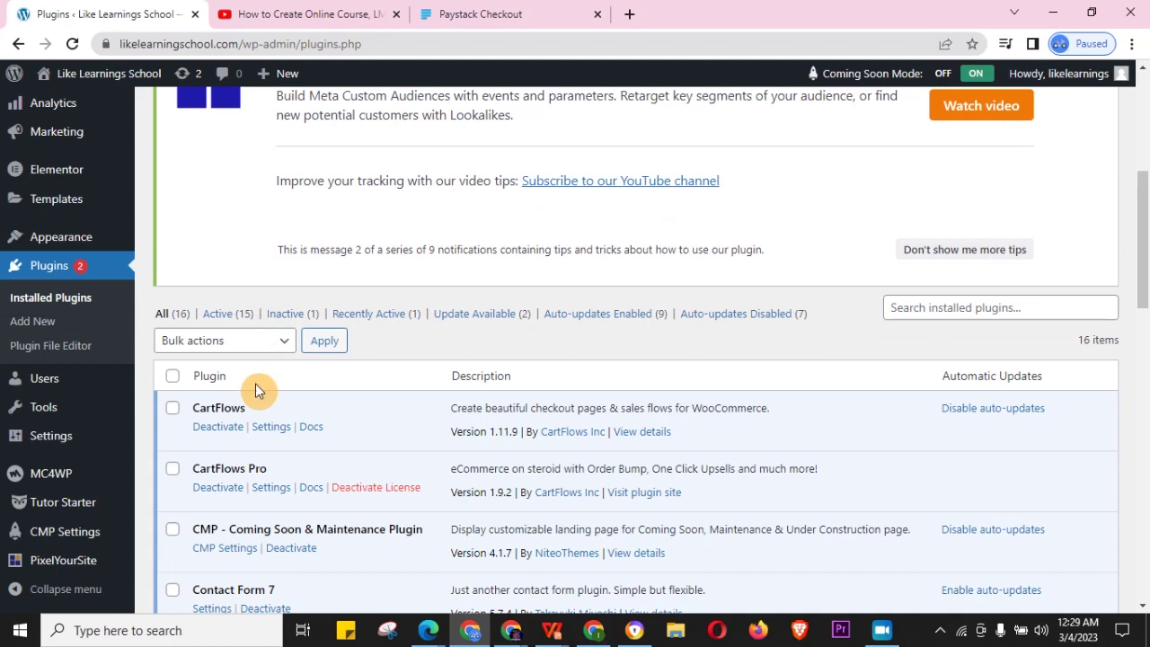
{"action": "scroll", "coordinate": [261, 123], "scroll_direction": "up", "scroll_amount": 5}
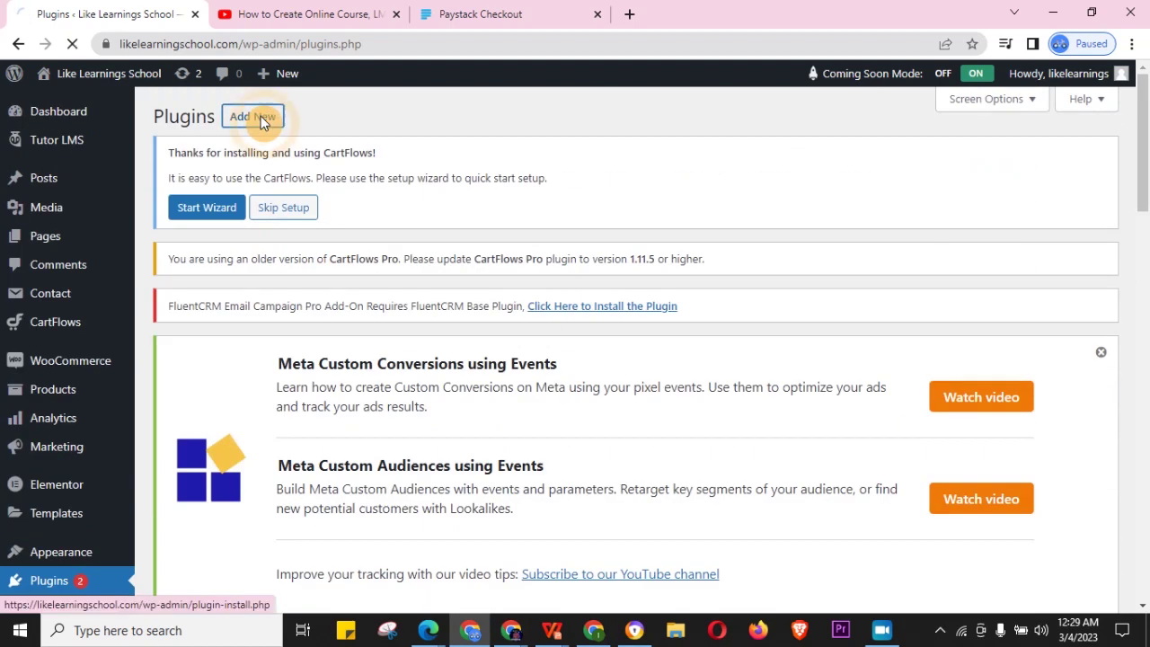
{"action": "left_click", "coordinate": [261, 116]}
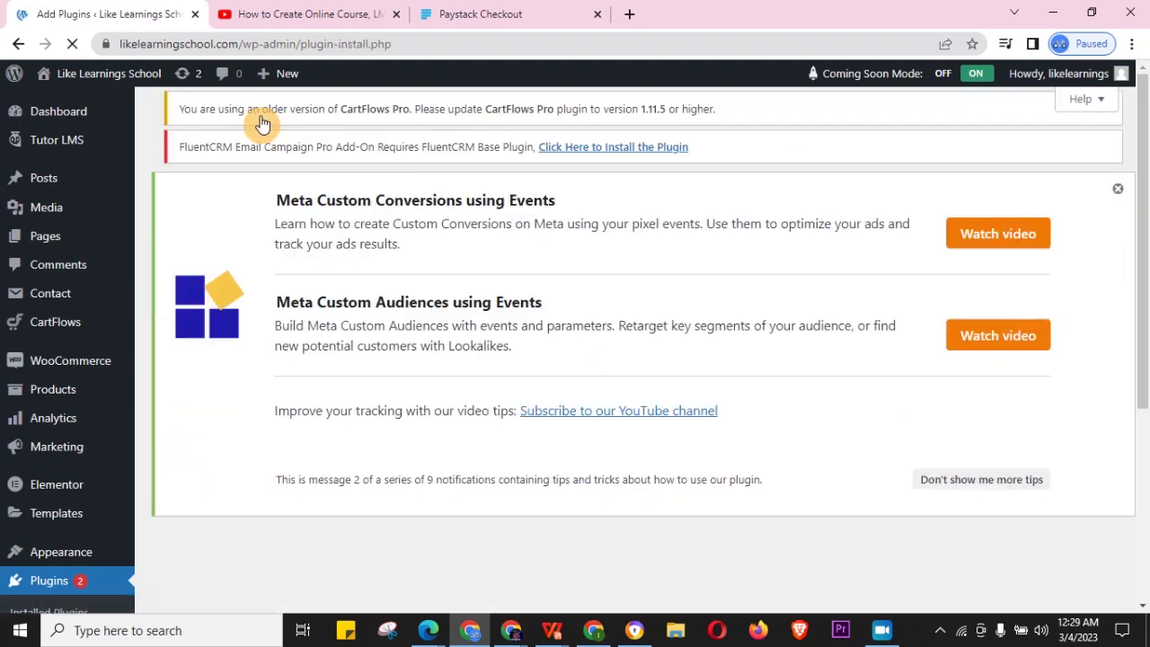
Step: Search the plugin directory for "woocommerce for paystack" and look at the Paystack WooCommerce Payment Gateway entry
{"action": "scroll", "coordinate": [420, 333], "scroll_direction": "down", "scroll_amount": 2}
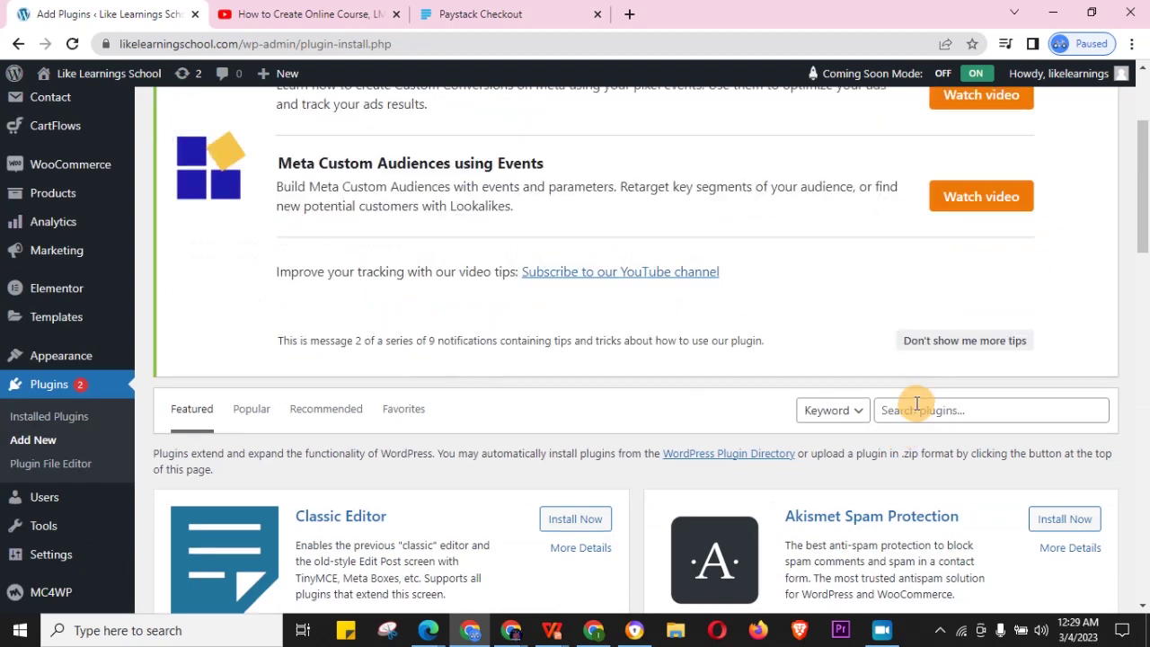
{"action": "left_click", "coordinate": [912, 412]}
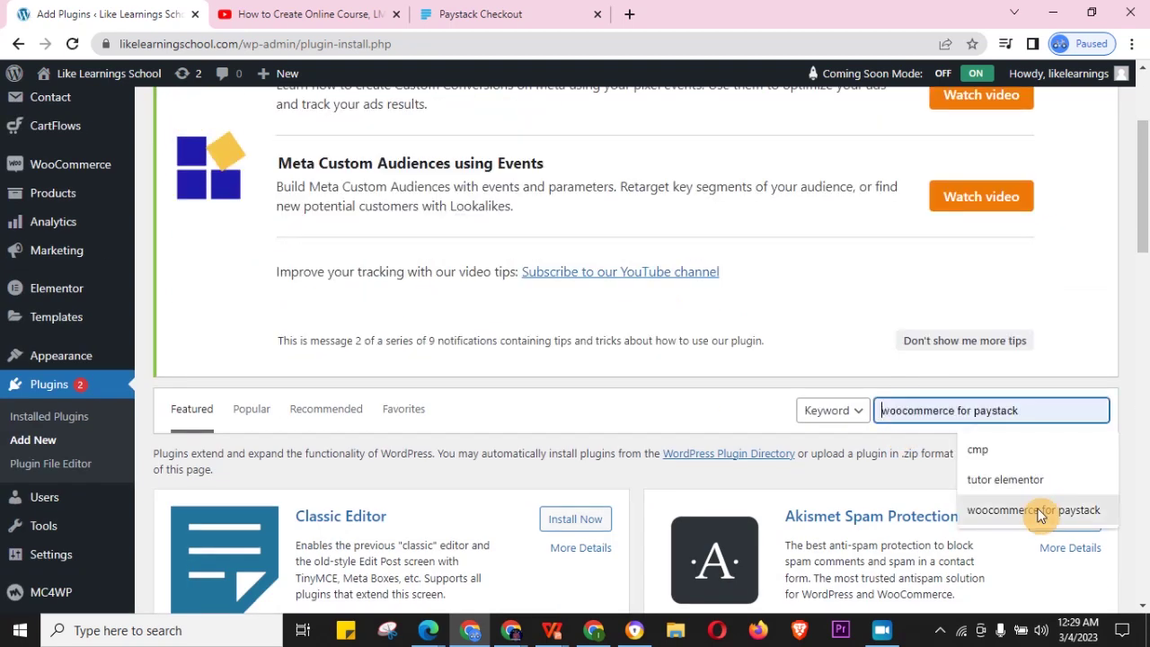
{"action": "left_click", "coordinate": [1034, 510]}
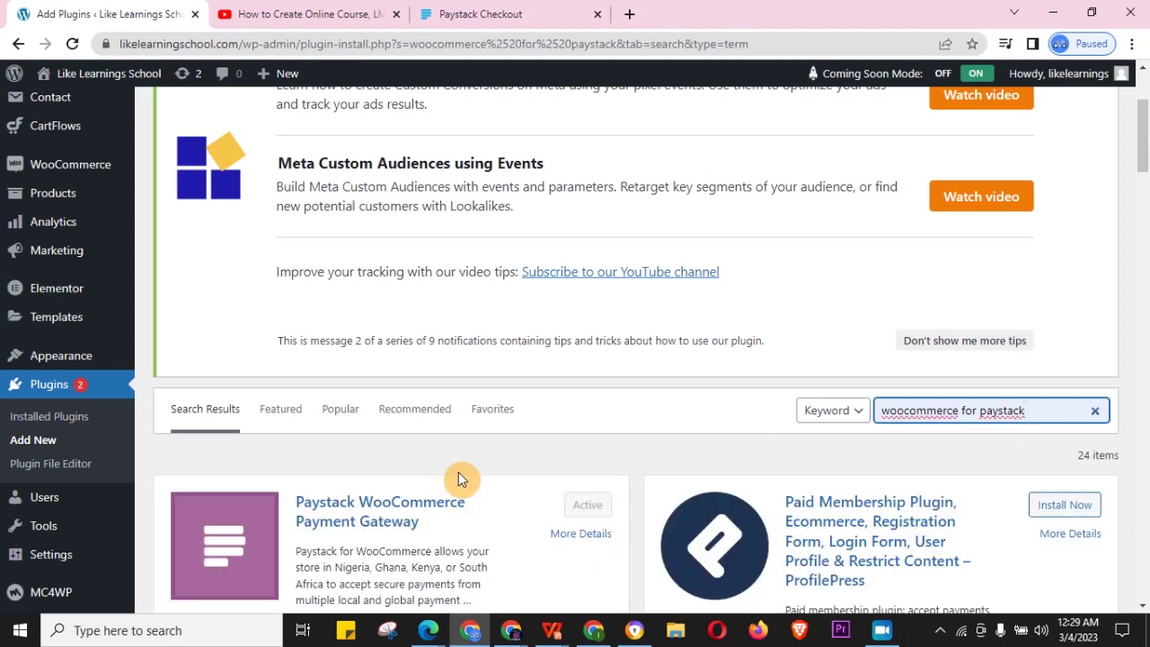
{"action": "scroll", "coordinate": [440, 455], "scroll_direction": "down", "scroll_amount": 2}
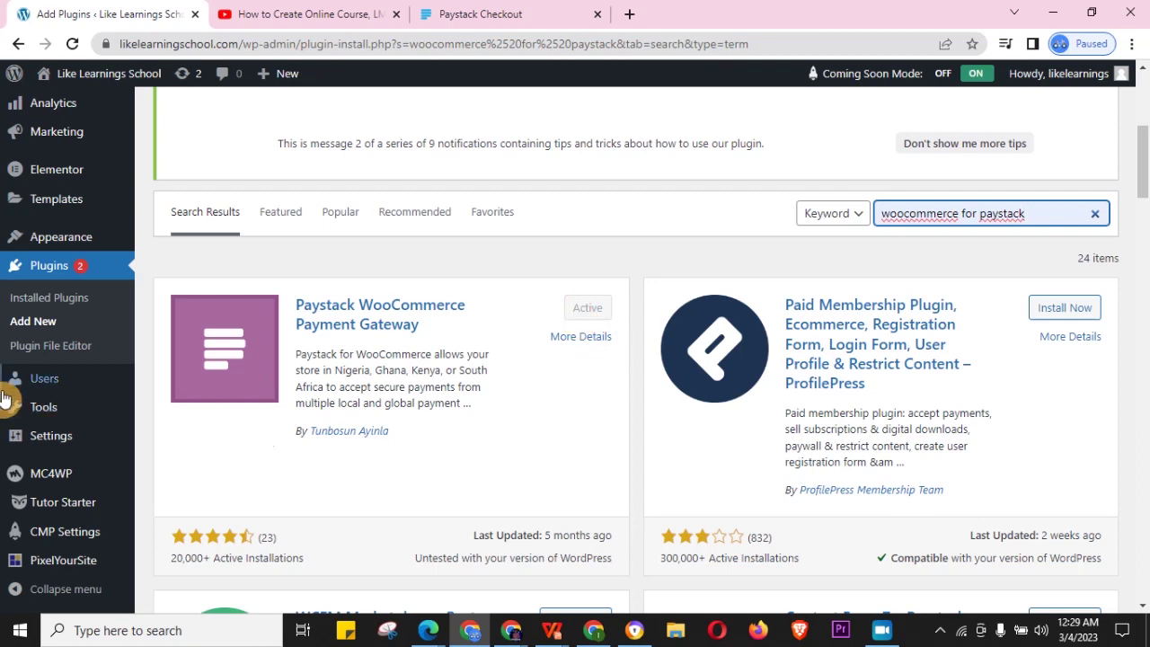
Step: Shorten the plugin search to "woocommerce" and look at the WooCommerce plugin entry
{"action": "scroll", "coordinate": [27, 395], "scroll_direction": "up", "scroll_amount": 3}
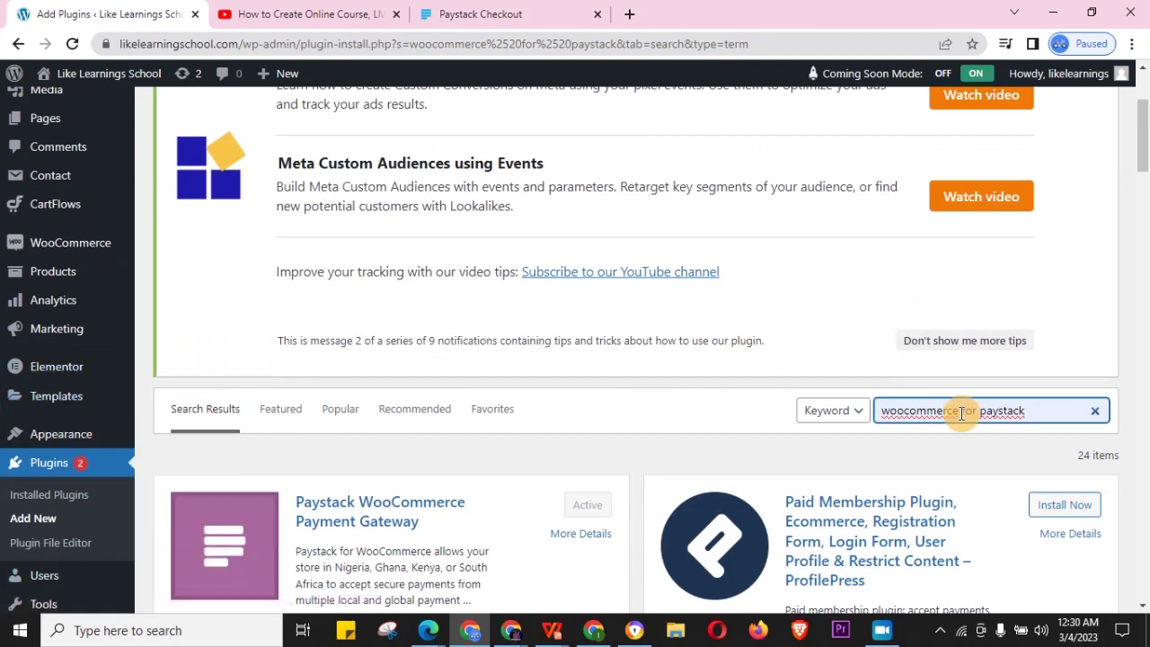
{"action": "left_click_drag", "start_coordinate": [960, 411], "coordinate": [1092, 411]}
{"action": "key", "text": "BackSpace"}
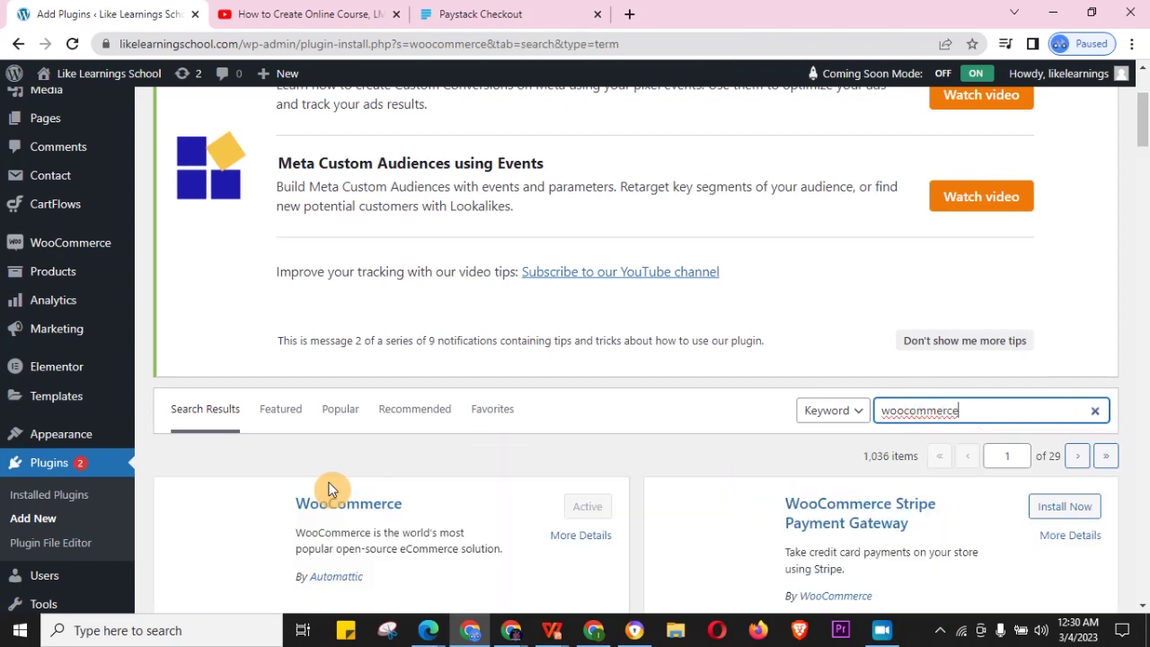
{"action": "scroll", "coordinate": [370, 484], "scroll_direction": "down", "scroll_amount": 2}
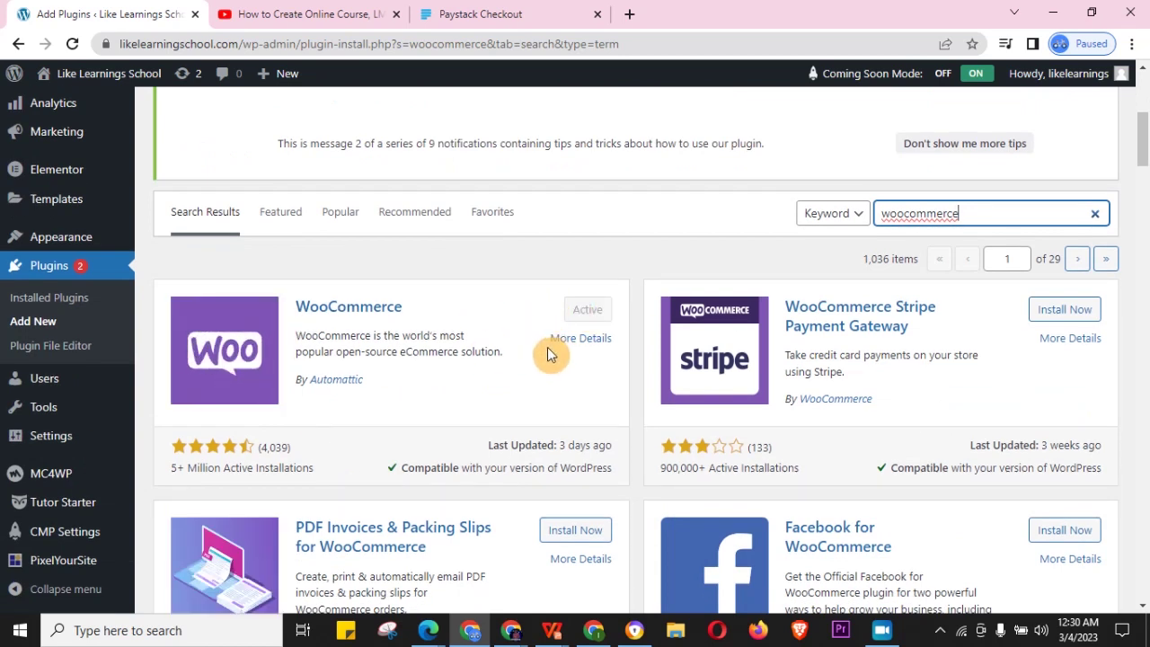
{"action": "scroll", "coordinate": [367, 367], "scroll_direction": "up", "scroll_amount": 2}
Step: Open the installed plugins list and locate the Paystack WooCommerce Payment Gateway plugin
{"action": "mouse_move", "coordinate": [41, 404]}
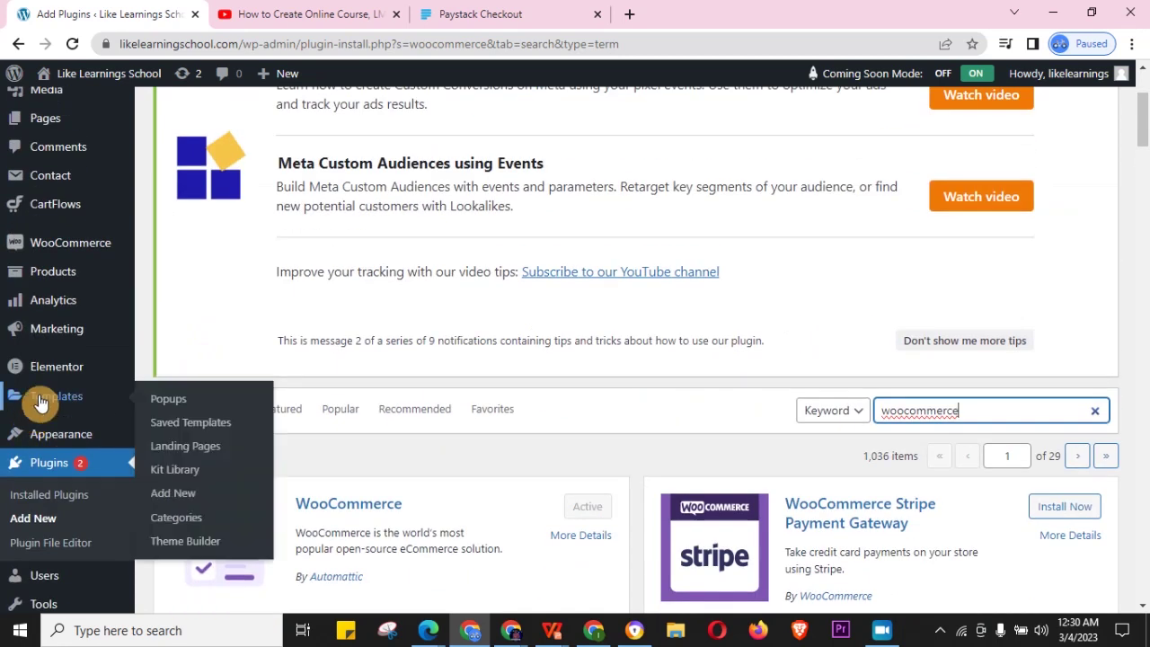
{"action": "scroll", "coordinate": [81, 396], "scroll_direction": "down", "scroll_amount": 2}
{"action": "mouse_move", "coordinate": [90, 569]}
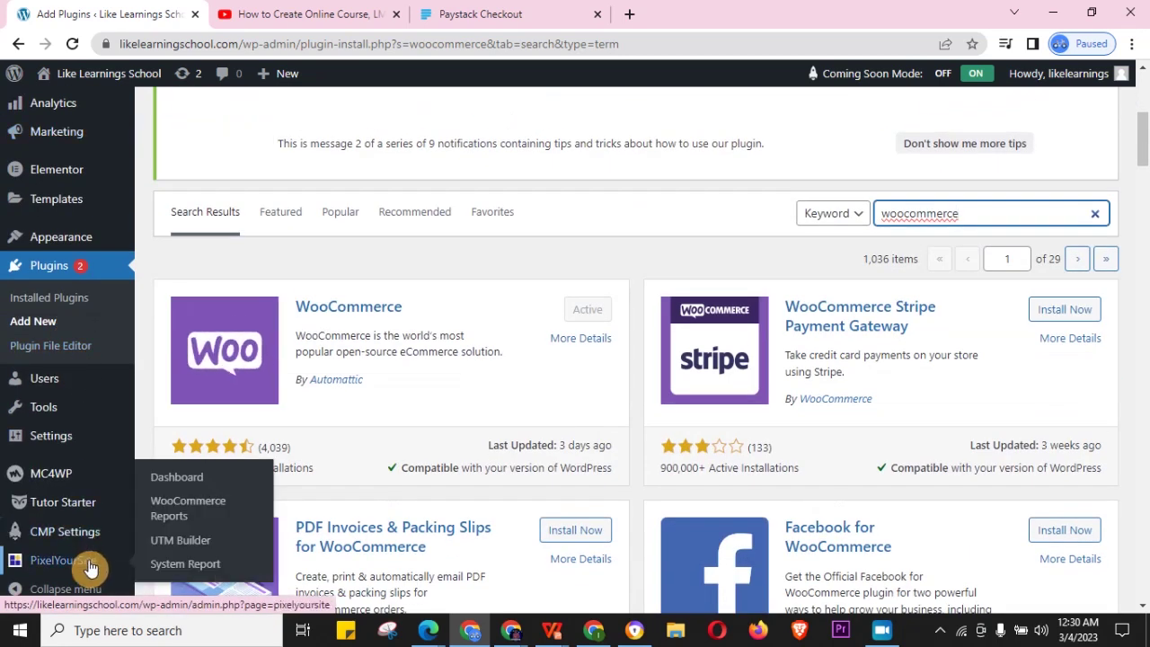
{"action": "scroll", "coordinate": [80, 535], "scroll_direction": "down", "scroll_amount": 4}
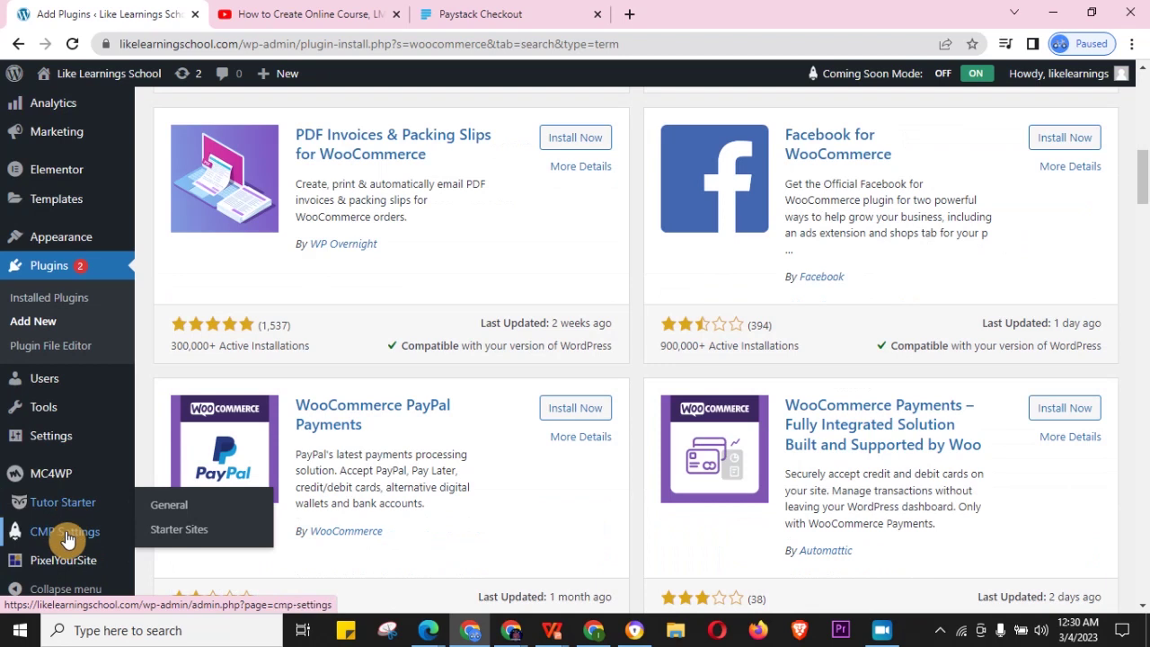
{"action": "mouse_move", "coordinate": [67, 540]}
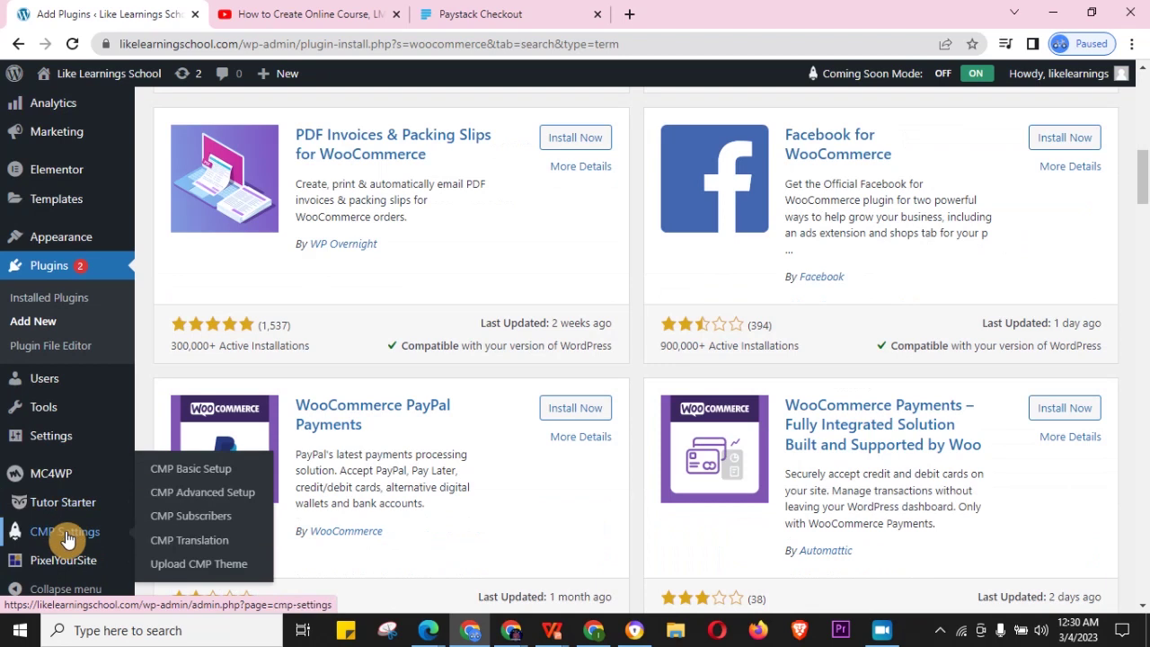
{"action": "left_click", "coordinate": [58, 296]}
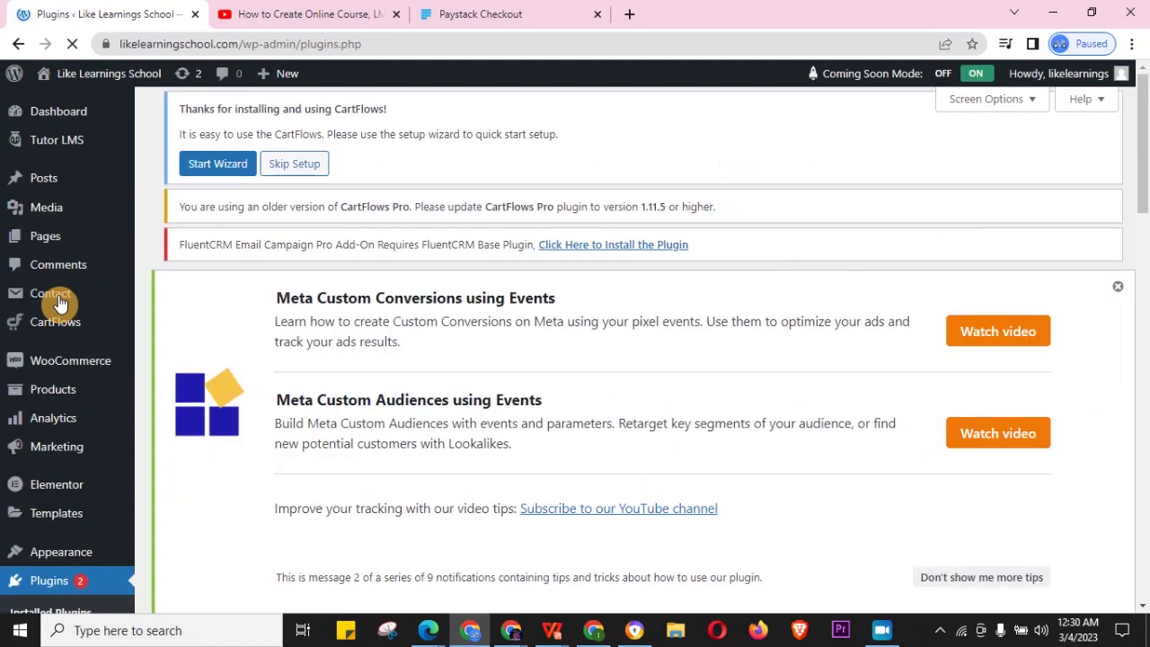
{"action": "scroll", "coordinate": [59, 303], "scroll_direction": "down", "scroll_amount": 5}
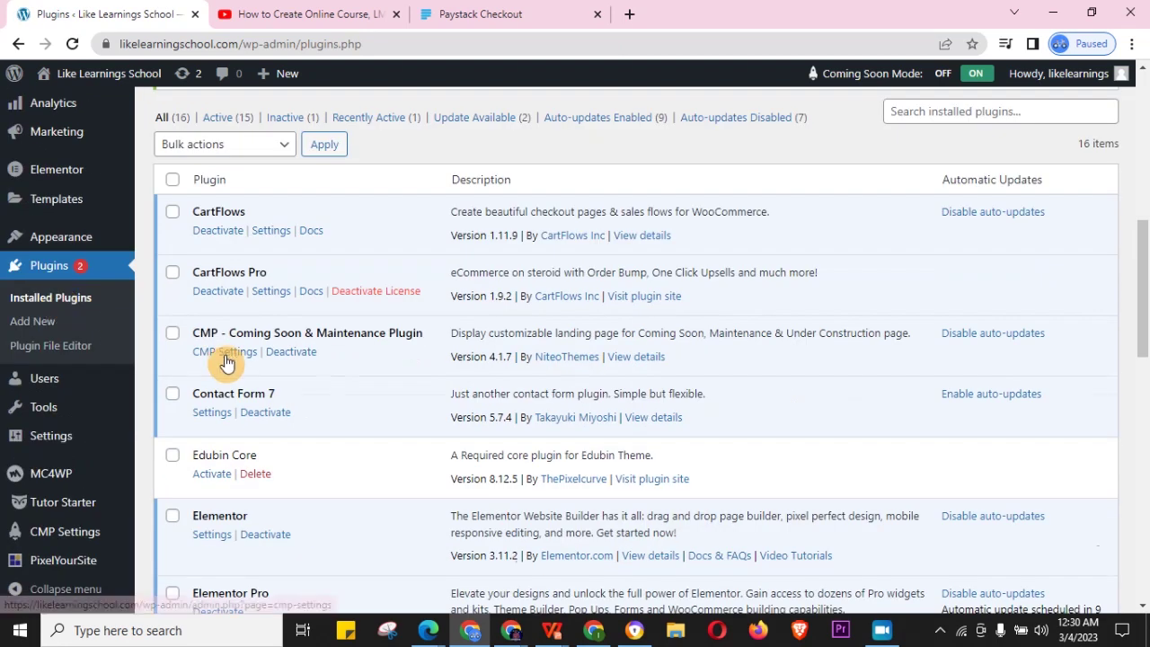
{"action": "scroll", "coordinate": [226, 360], "scroll_direction": "down", "scroll_amount": 7}
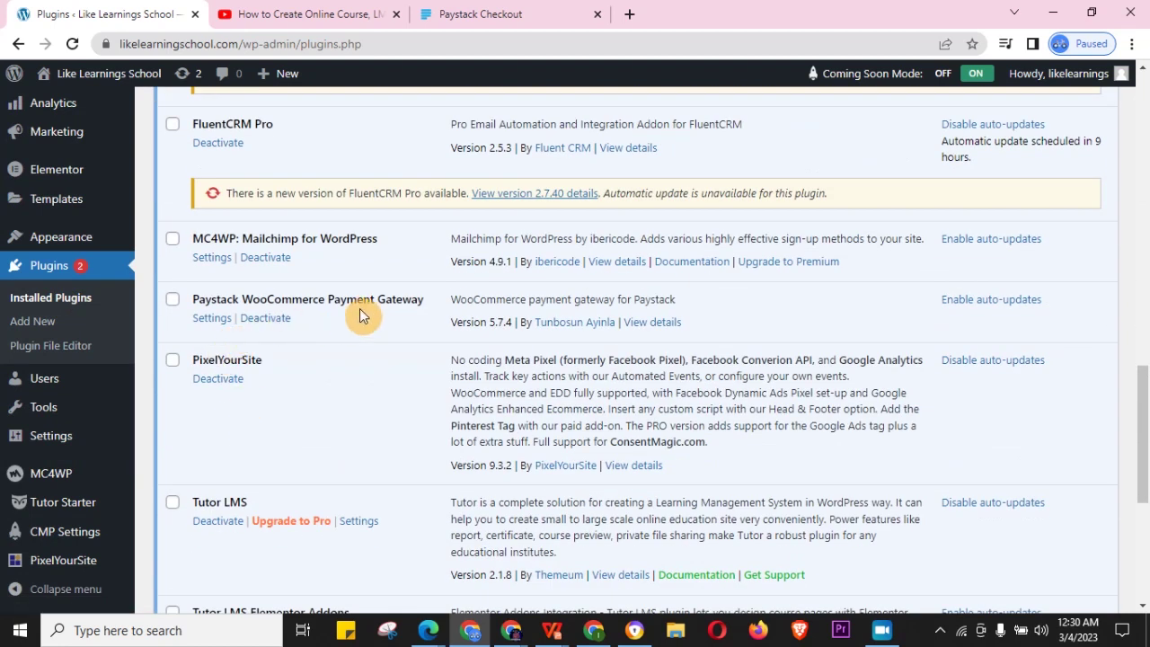
{"action": "scroll", "coordinate": [70, 303], "scroll_direction": "up", "scroll_amount": 9}
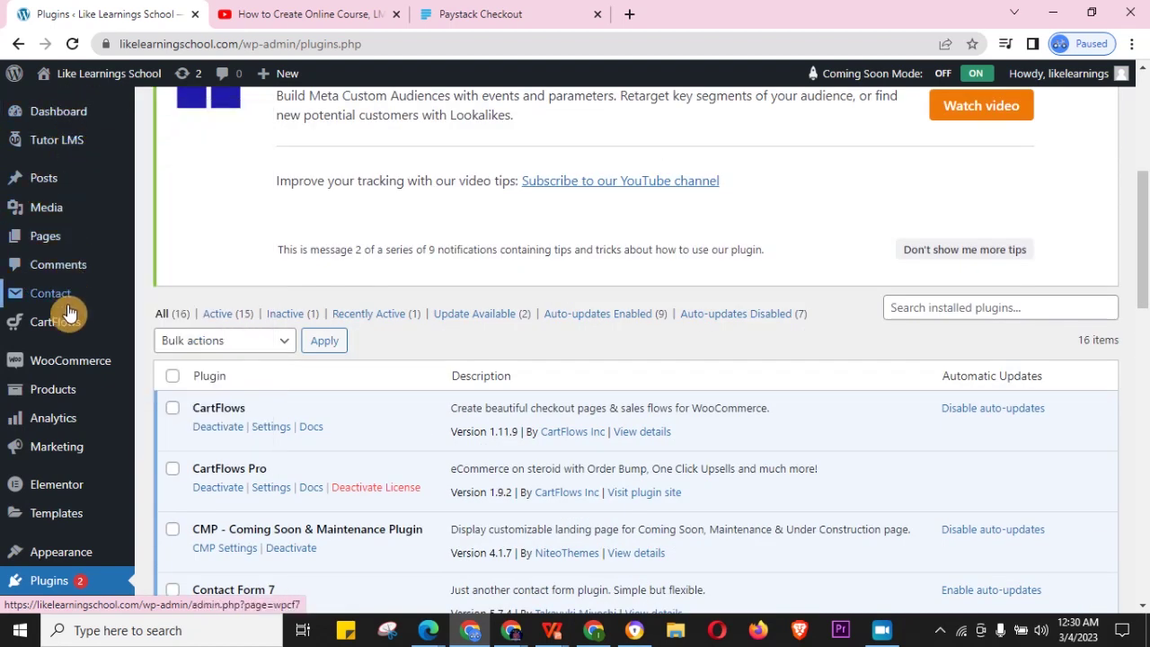
Step: Open the general settings of WooCommerce
{"action": "mouse_move", "coordinate": [76, 345]}
{"action": "mouse_move", "coordinate": [76, 366]}
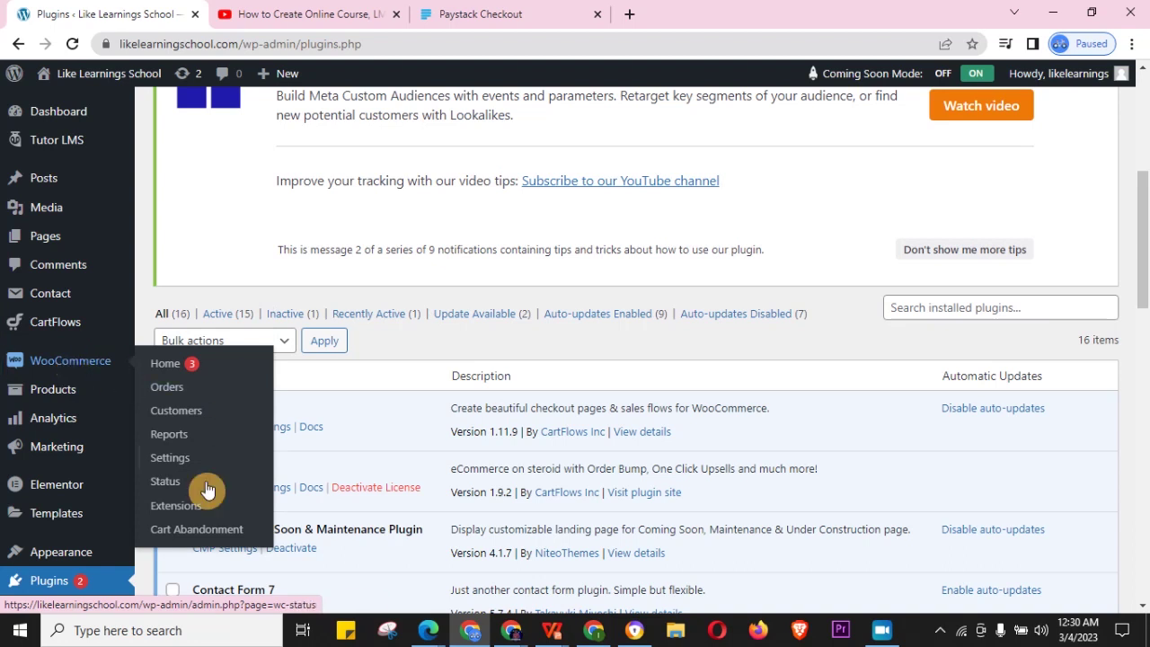
{"action": "left_click", "coordinate": [170, 460]}
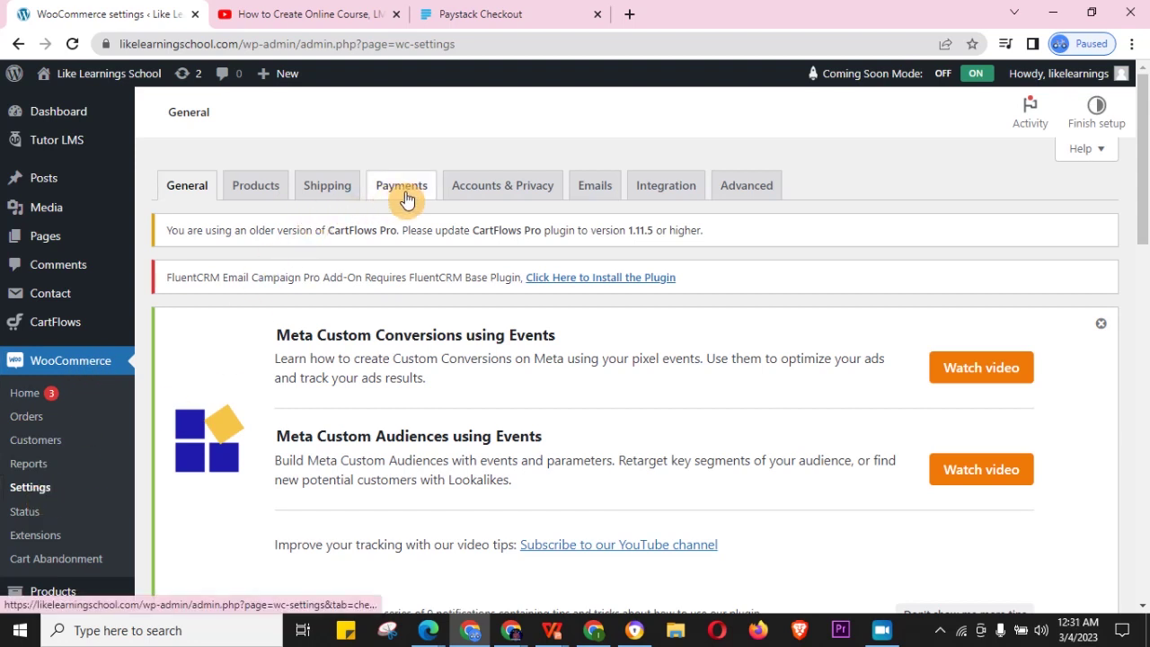
Step: Examine the store address, selling and shipping locations, tax, coupon and currency options in the WooCommerce general settings
{"action": "scroll", "coordinate": [347, 398], "scroll_direction": "down", "scroll_amount": 5}
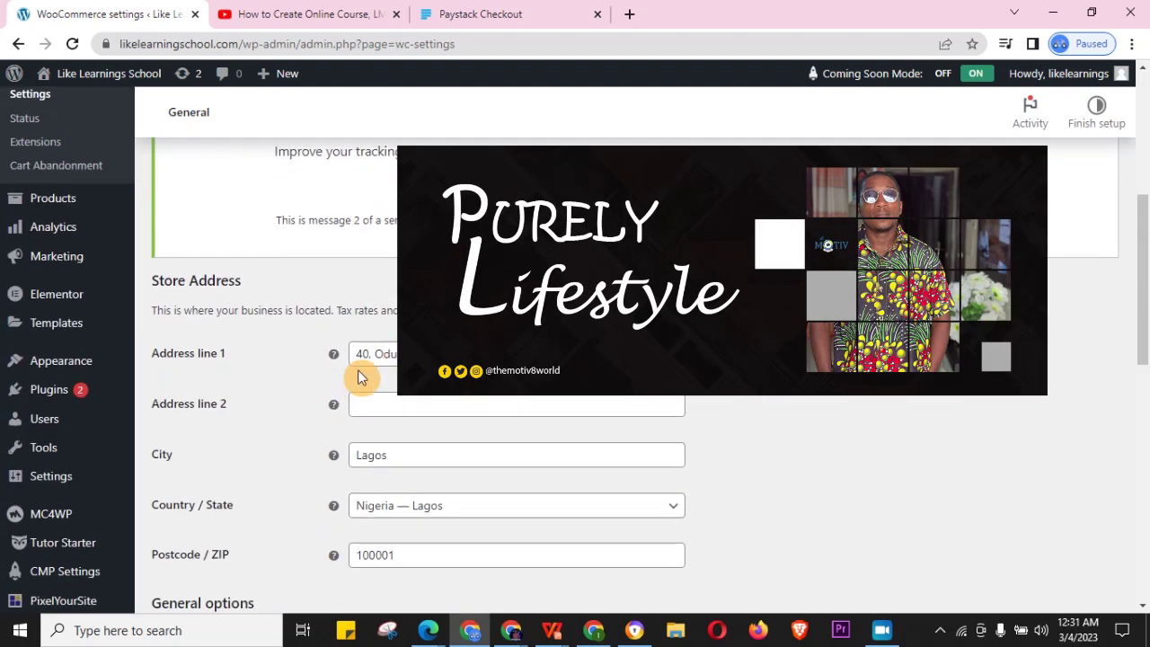
{"action": "scroll", "coordinate": [367, 483], "scroll_direction": "down", "scroll_amount": 10}
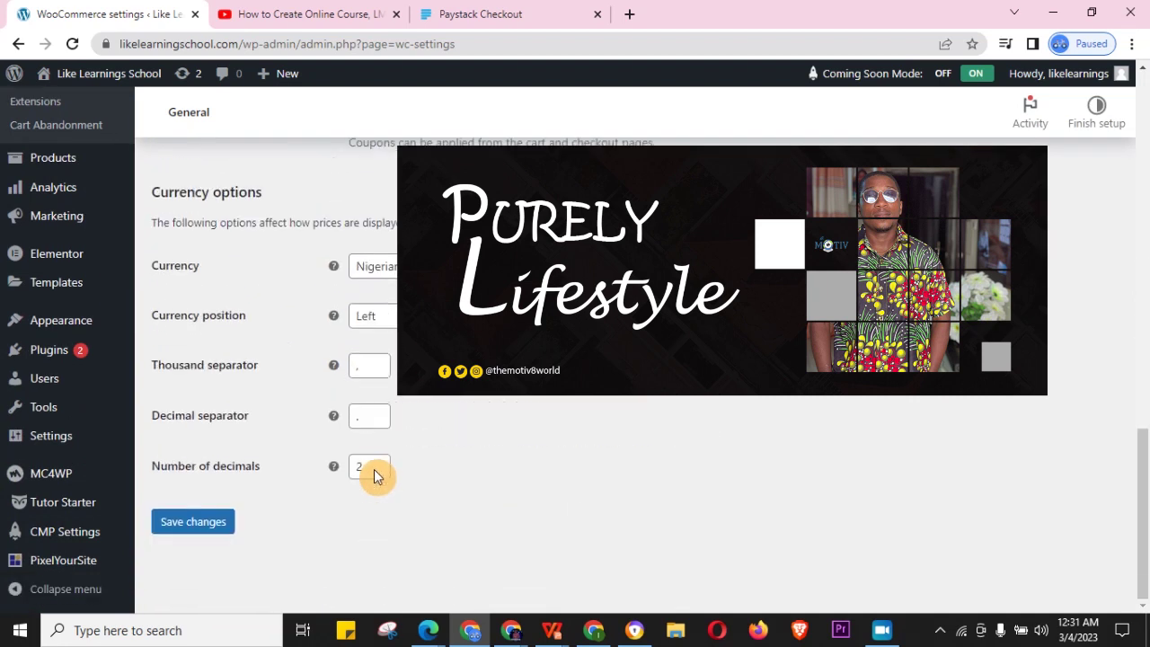
{"action": "scroll", "coordinate": [351, 418], "scroll_direction": "up", "scroll_amount": 7}
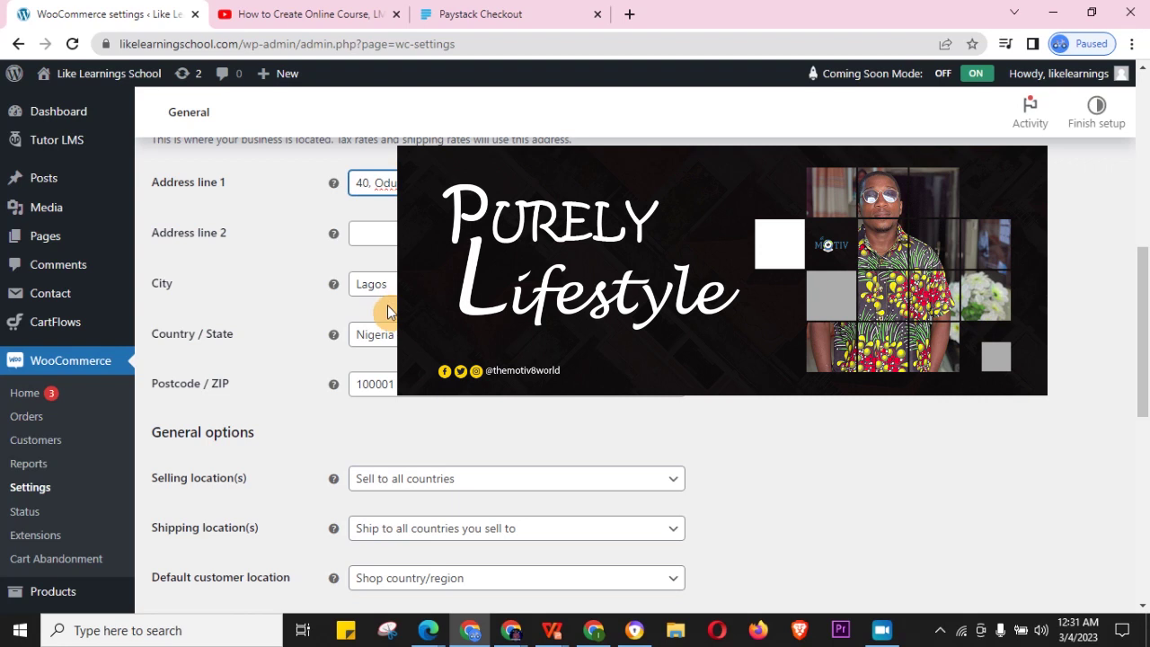
{"action": "left_click", "coordinate": [365, 284]}
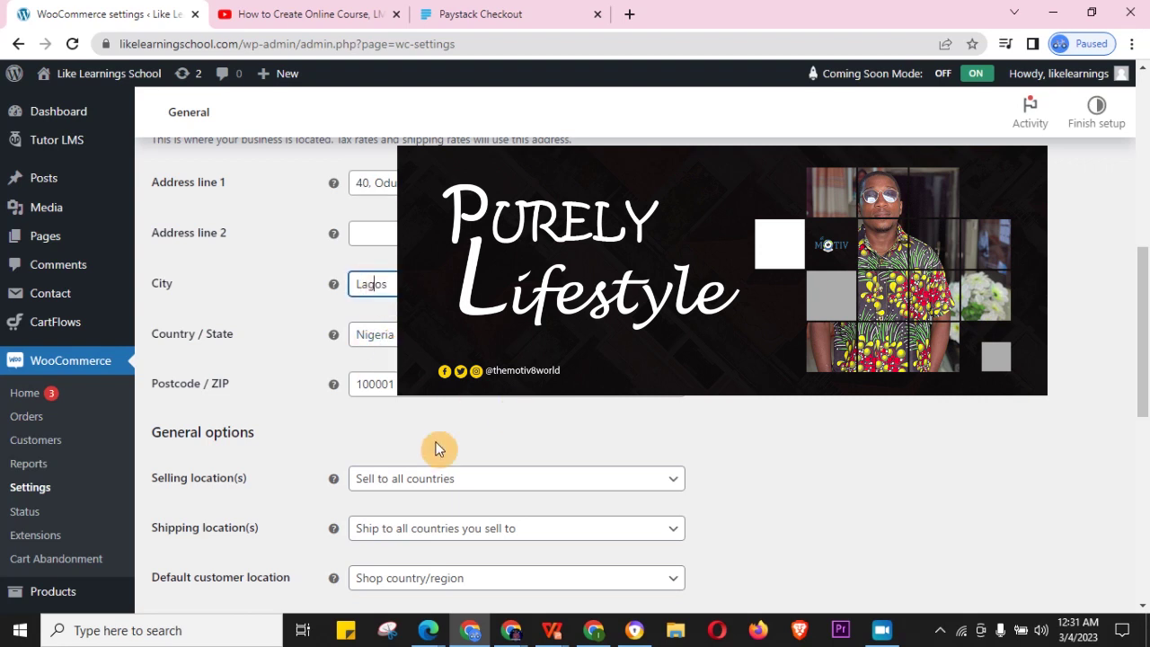
{"action": "scroll", "coordinate": [437, 444], "scroll_direction": "down", "scroll_amount": 5}
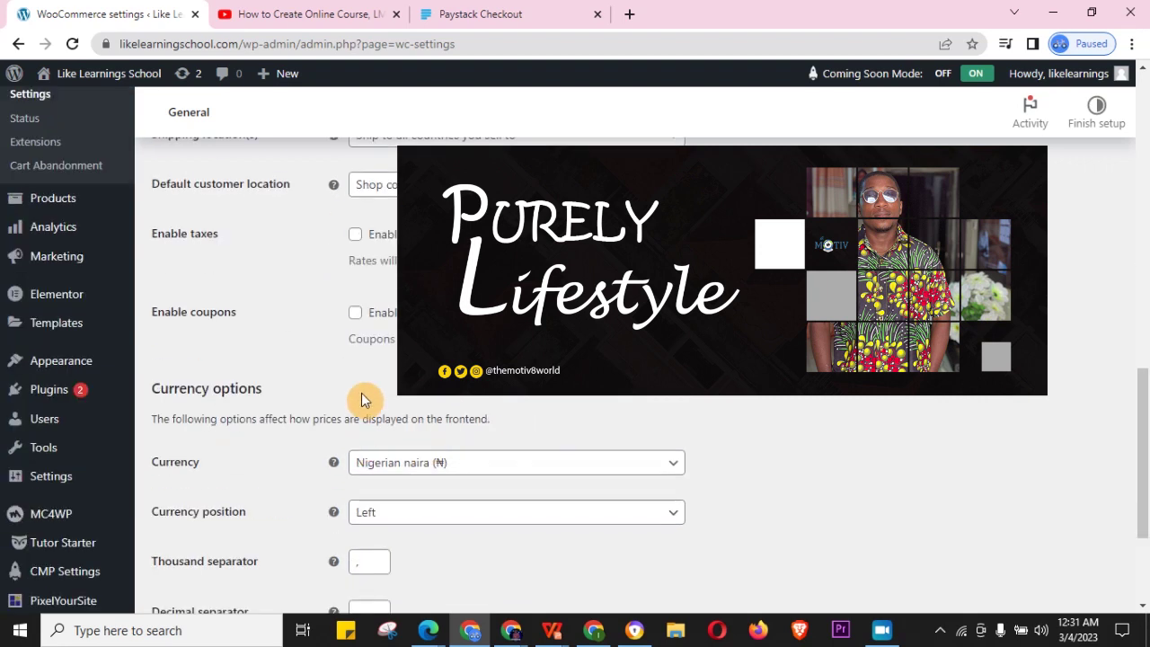
{"action": "scroll", "coordinate": [363, 400], "scroll_direction": "up", "scroll_amount": 2}
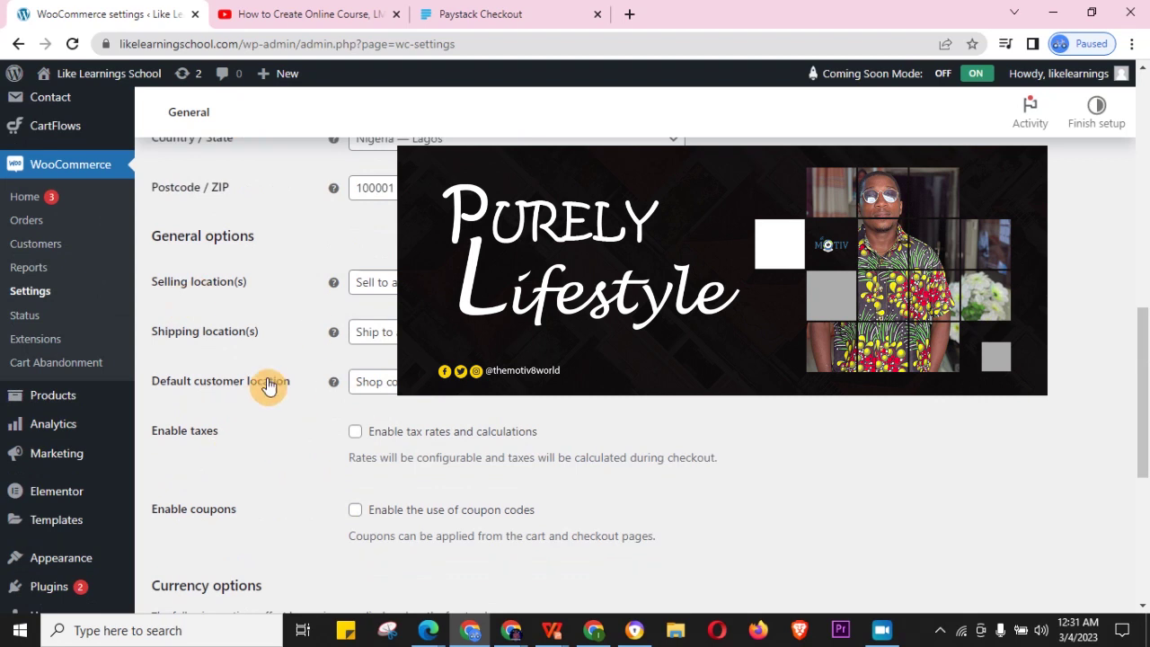
{"action": "scroll", "coordinate": [271, 379], "scroll_direction": "up", "scroll_amount": 3}
{"action": "scroll", "coordinate": [278, 348], "scroll_direction": "down", "scroll_amount": 4}
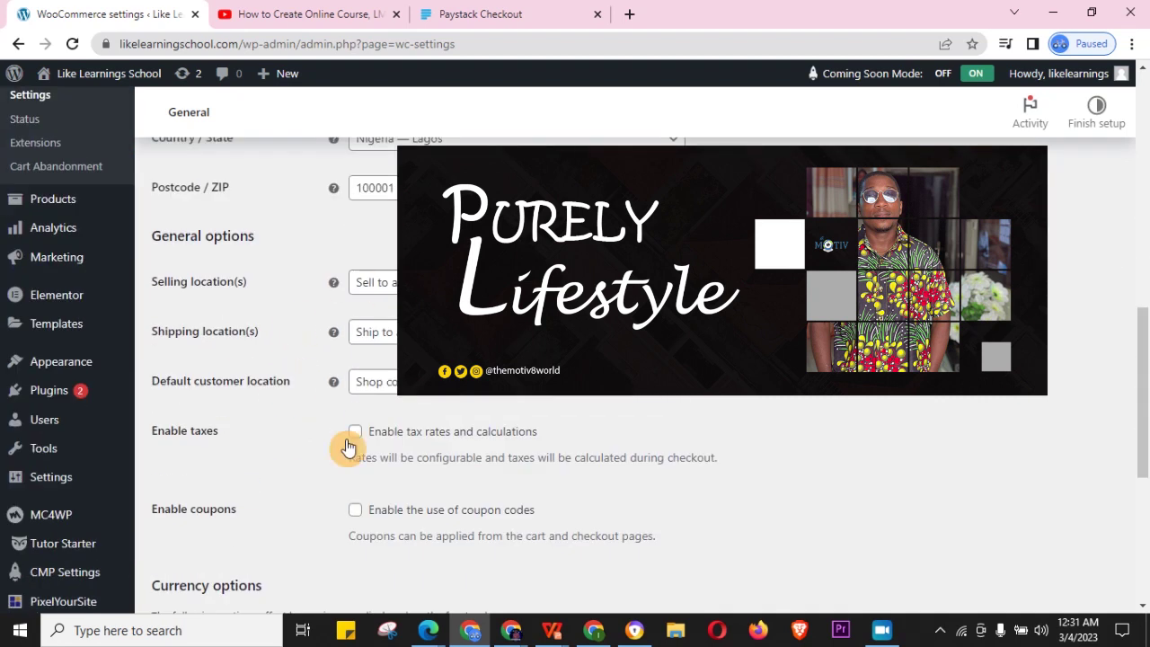
{"action": "scroll", "coordinate": [278, 417], "scroll_direction": "up", "scroll_amount": 2}
{"action": "scroll", "coordinate": [278, 416], "scroll_direction": "up", "scroll_amount": 4}
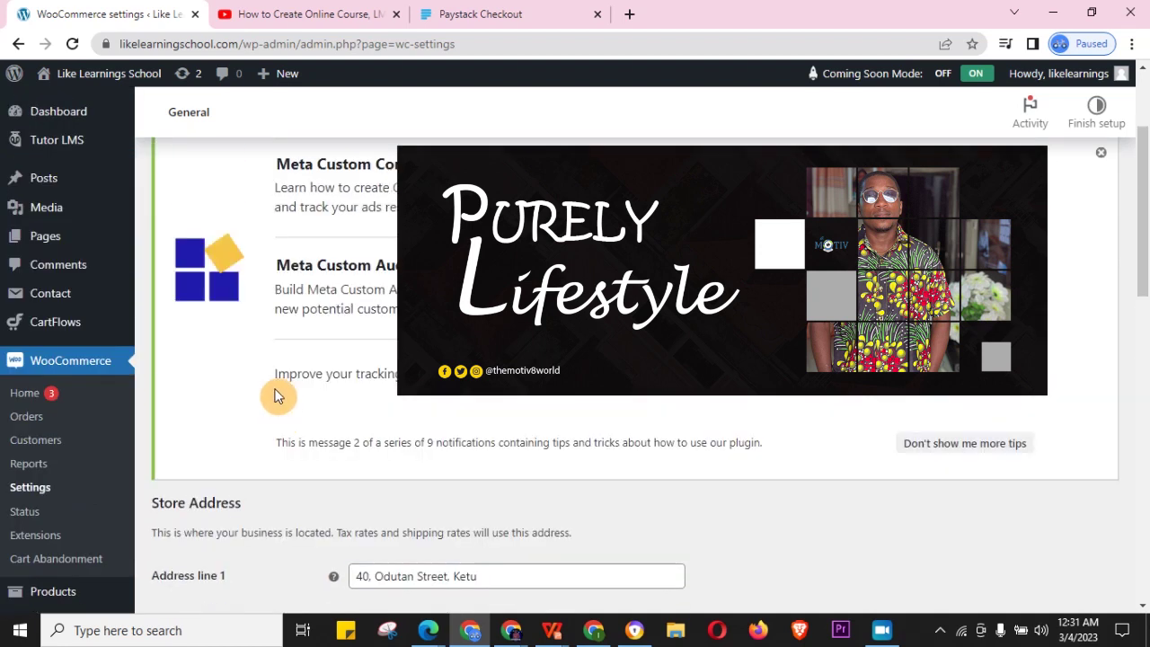
{"action": "scroll", "coordinate": [278, 395], "scroll_direction": "down", "scroll_amount": 6}
{"action": "scroll", "coordinate": [276, 397], "scroll_direction": "down", "scroll_amount": 1}
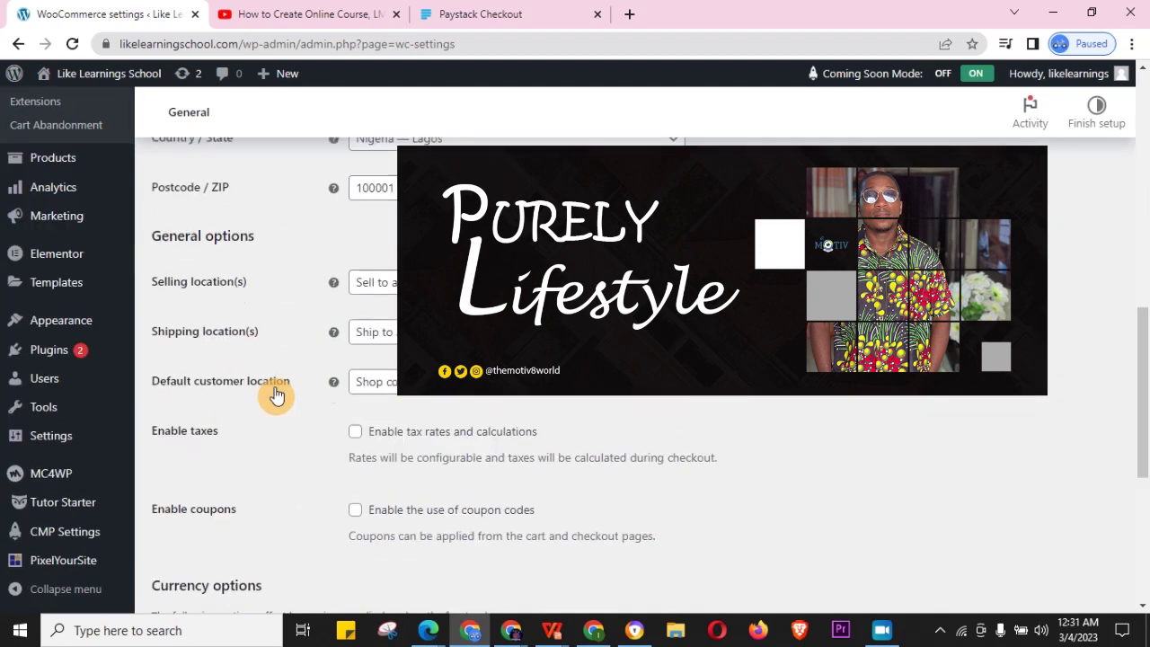
{"action": "scroll", "coordinate": [276, 397], "scroll_direction": "up", "scroll_amount": 10}
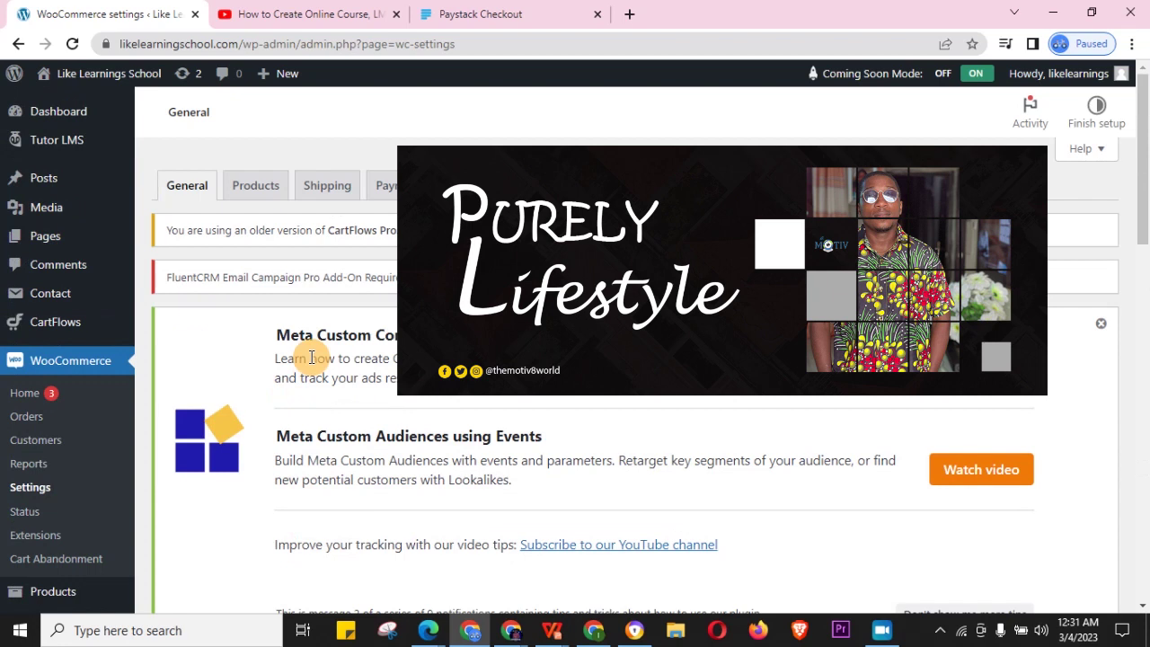
{"action": "scroll", "coordinate": [287, 385], "scroll_direction": "down", "scroll_amount": 6}
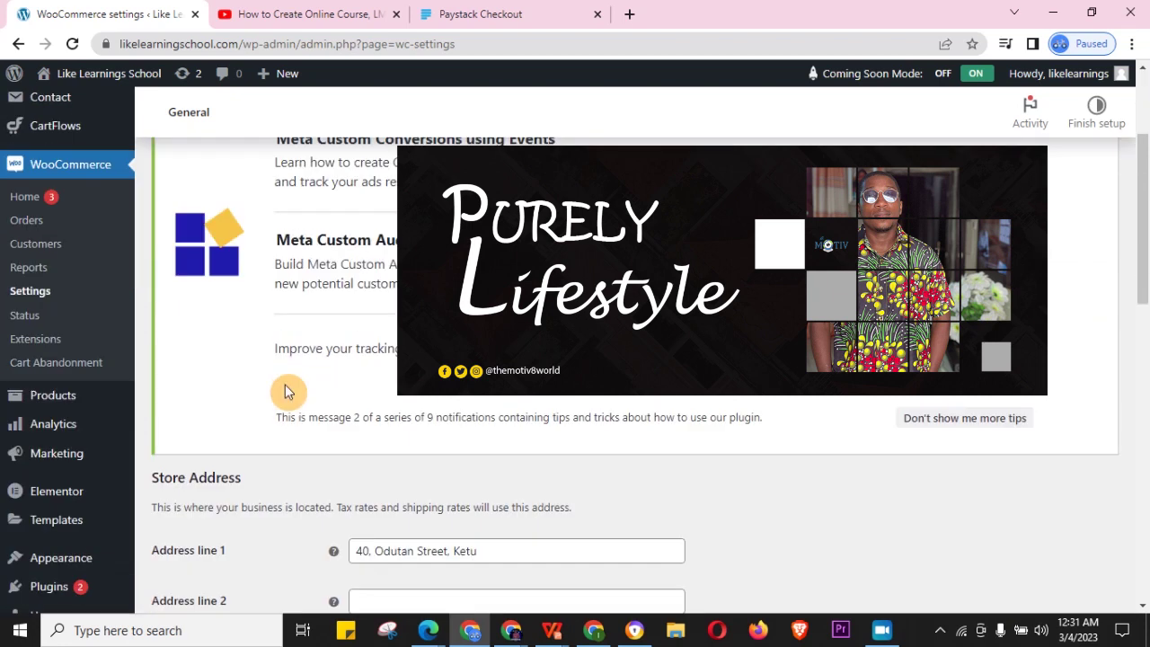
{"action": "scroll", "coordinate": [288, 393], "scroll_direction": "down", "scroll_amount": 6}
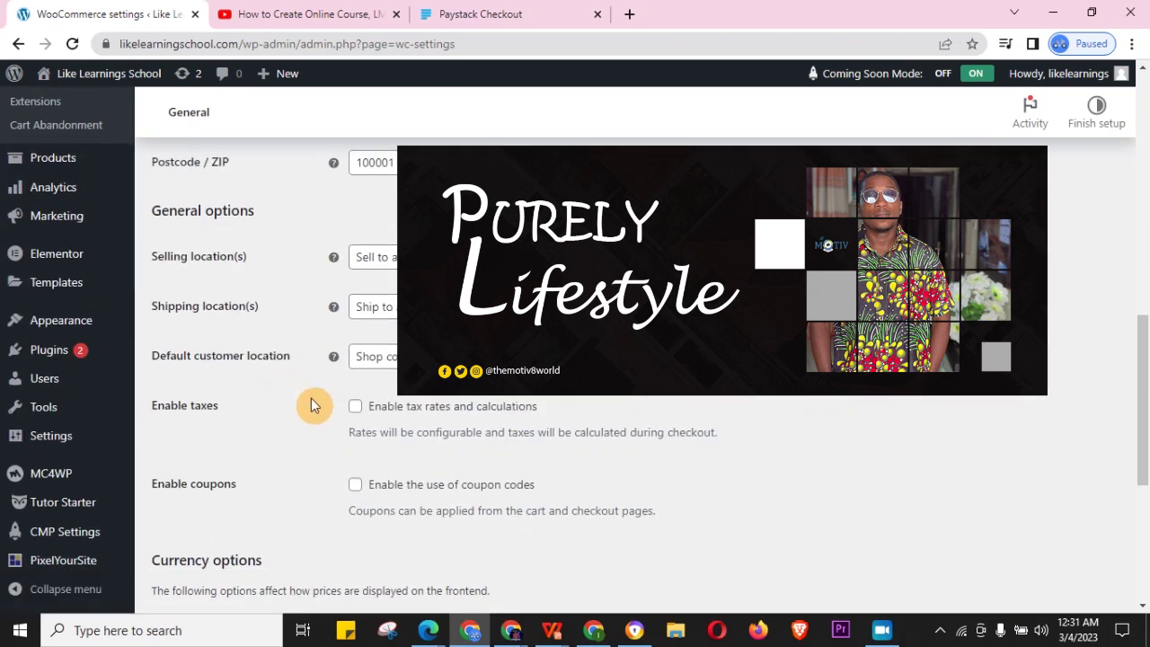
{"action": "scroll", "coordinate": [306, 418], "scroll_direction": "up", "scroll_amount": 6}
{"action": "scroll", "coordinate": [308, 428], "scroll_direction": "up", "scroll_amount": 3}
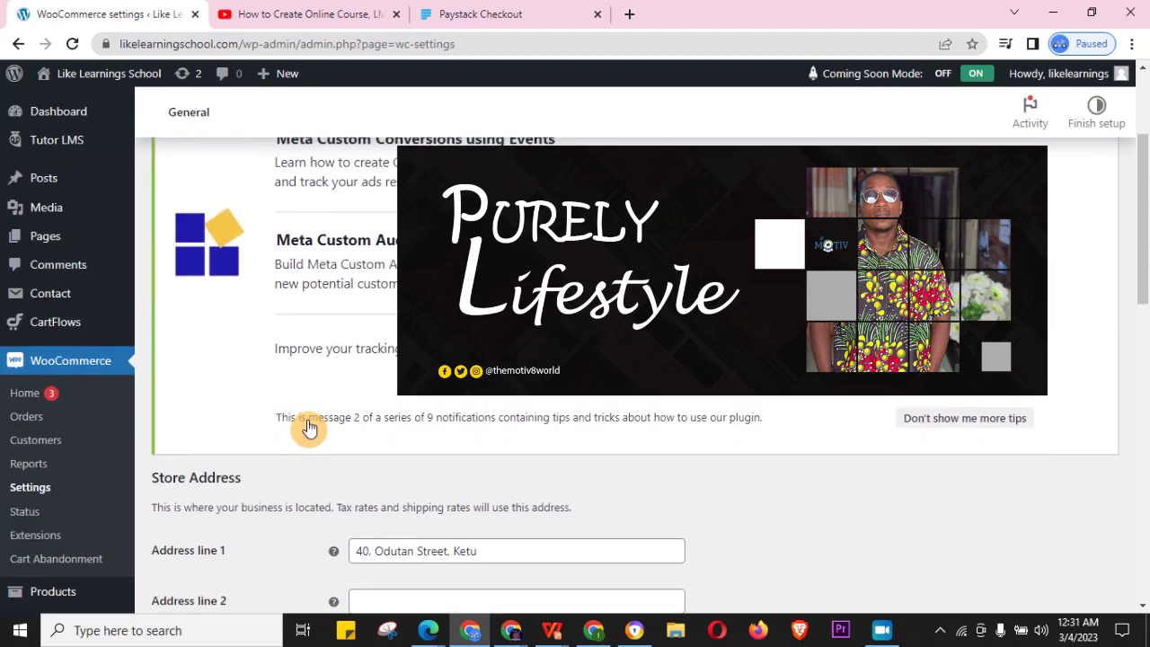
Step: Go over the store address, general options and currency options of the WooCommerce general settings once more
{"action": "scroll", "coordinate": [303, 415], "scroll_direction": "down", "scroll_amount": 3}
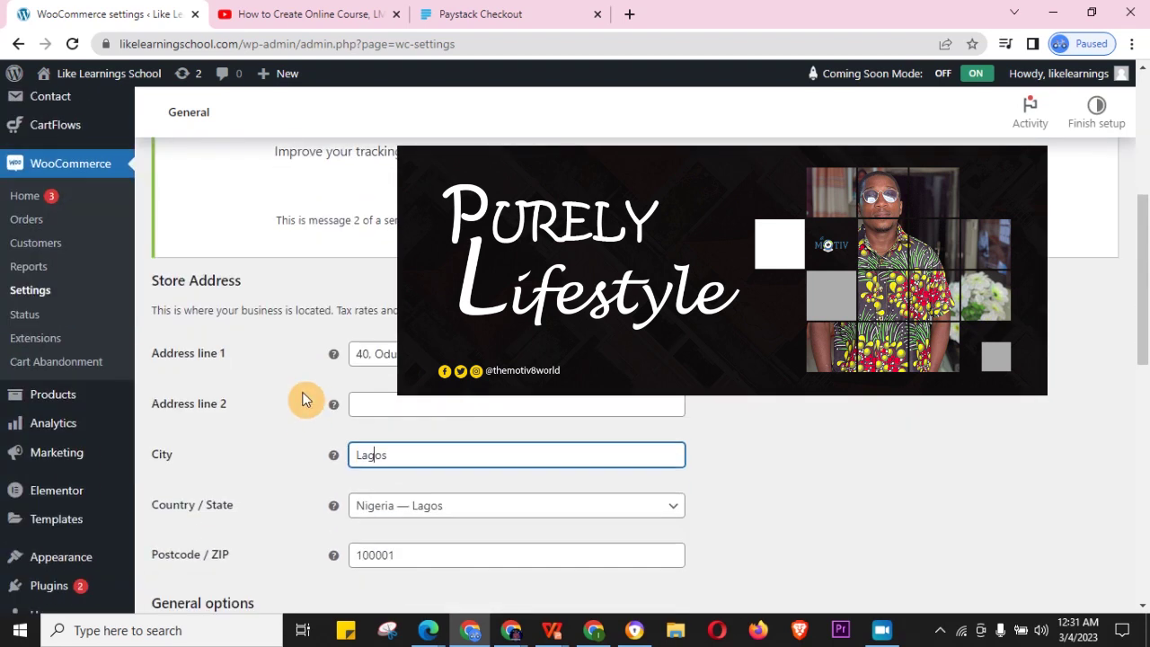
{"action": "scroll", "coordinate": [296, 418], "scroll_direction": "down", "scroll_amount": 3}
{"action": "scroll", "coordinate": [292, 416], "scroll_direction": "up", "scroll_amount": 6}
{"action": "scroll", "coordinate": [292, 416], "scroll_direction": "down", "scroll_amount": 13}
{"action": "scroll", "coordinate": [342, 377], "scroll_direction": "up", "scroll_amount": 3}
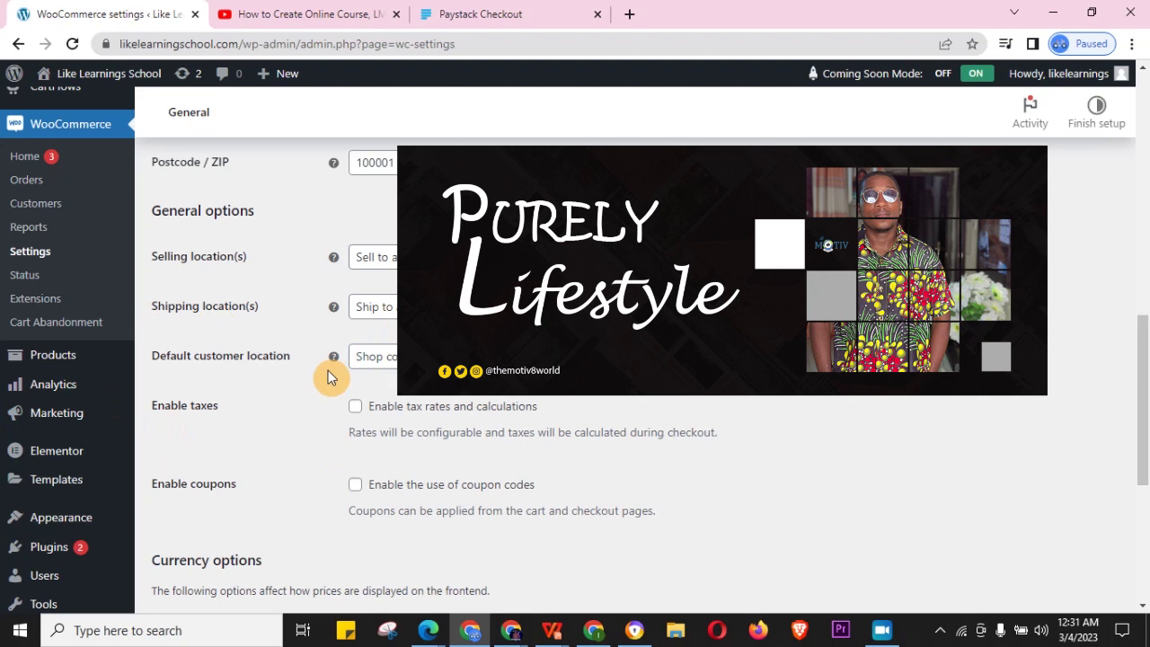
{"action": "scroll", "coordinate": [280, 380], "scroll_direction": "down", "scroll_amount": 5}
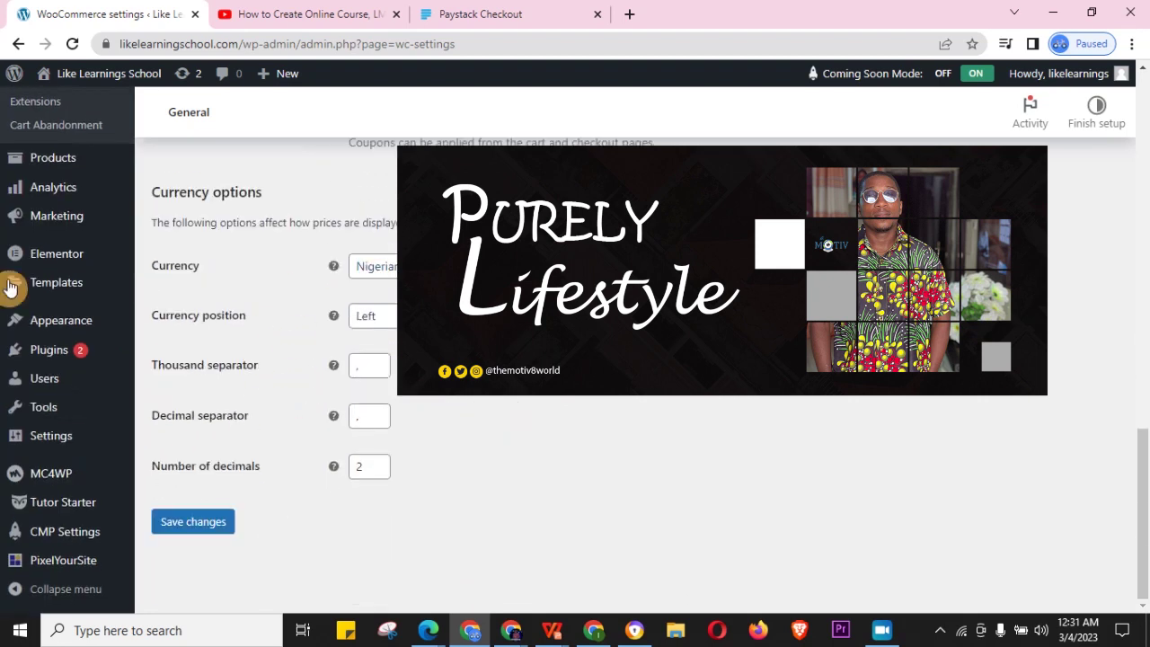
{"action": "left_click", "coordinate": [205, 538]}
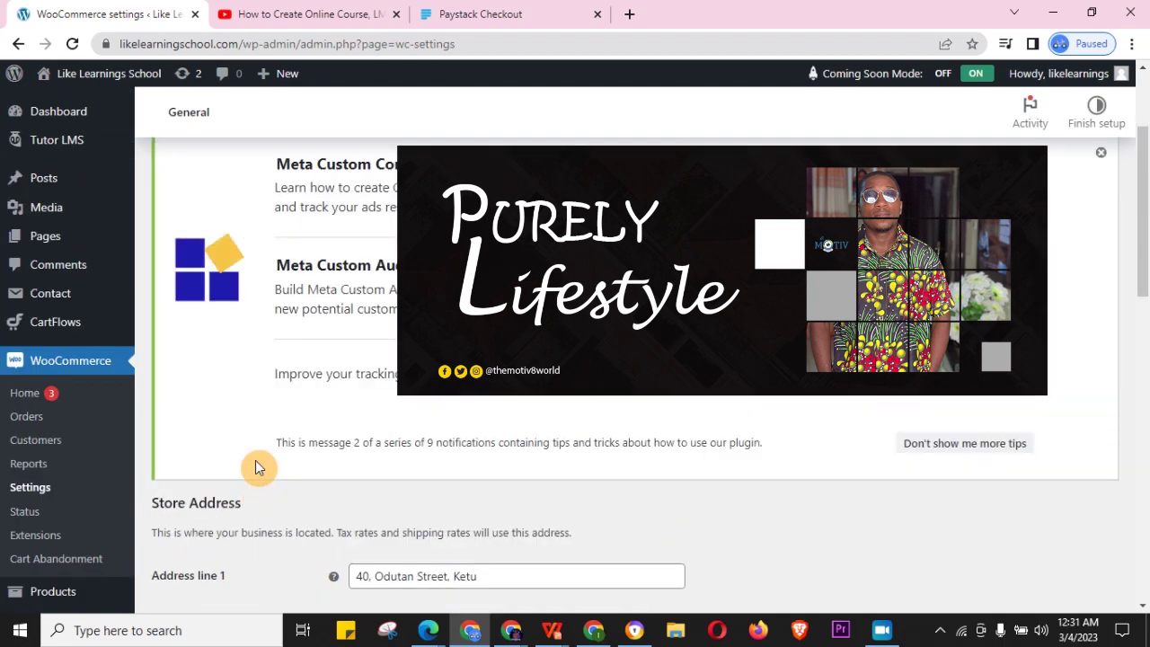
{"action": "scroll", "coordinate": [256, 466], "scroll_direction": "up", "scroll_amount": 2}
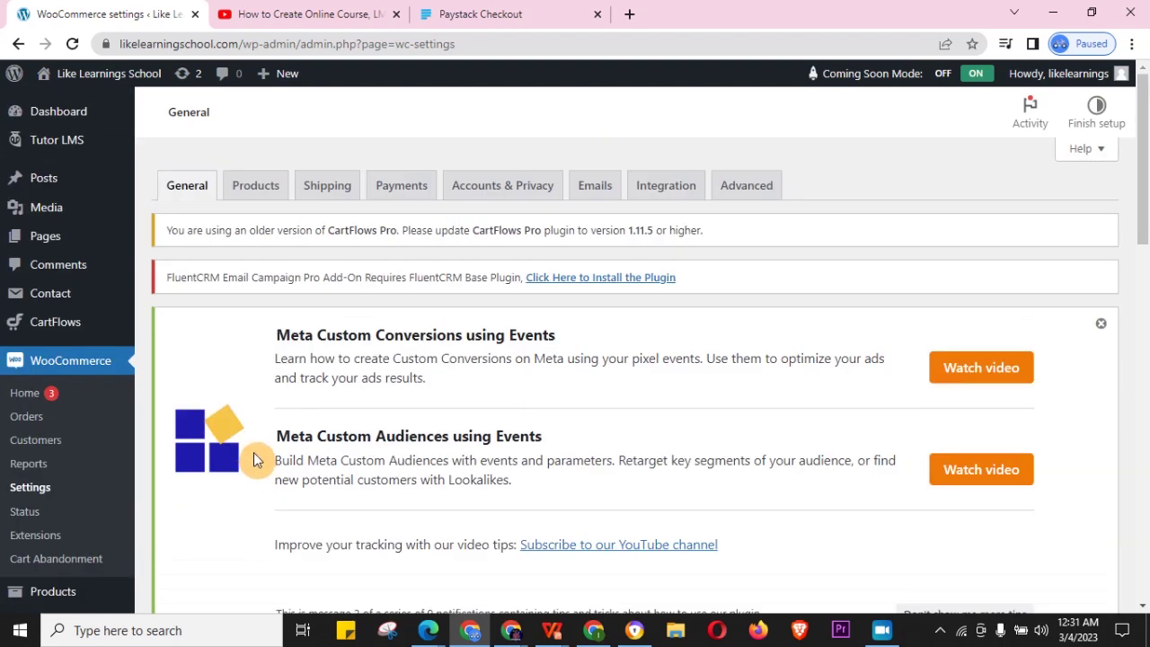
Step: Open the WooCommerce product settings and look through the shop page and measurement options
{"action": "left_click", "coordinate": [264, 194]}
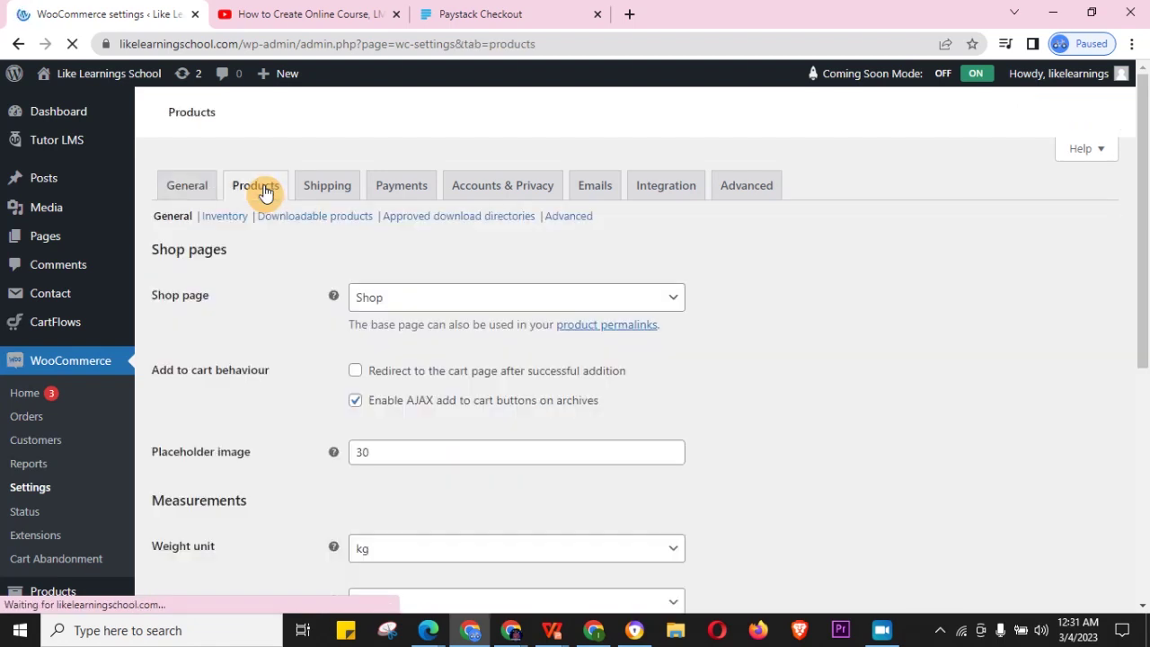
{"action": "scroll", "coordinate": [270, 360], "scroll_direction": "down", "scroll_amount": 5}
{"action": "scroll", "coordinate": [269, 359], "scroll_direction": "up", "scroll_amount": 5}
Step: Open the WooCommerce payment methods and go to the settings of the Paystack method
{"action": "left_click", "coordinate": [405, 187]}
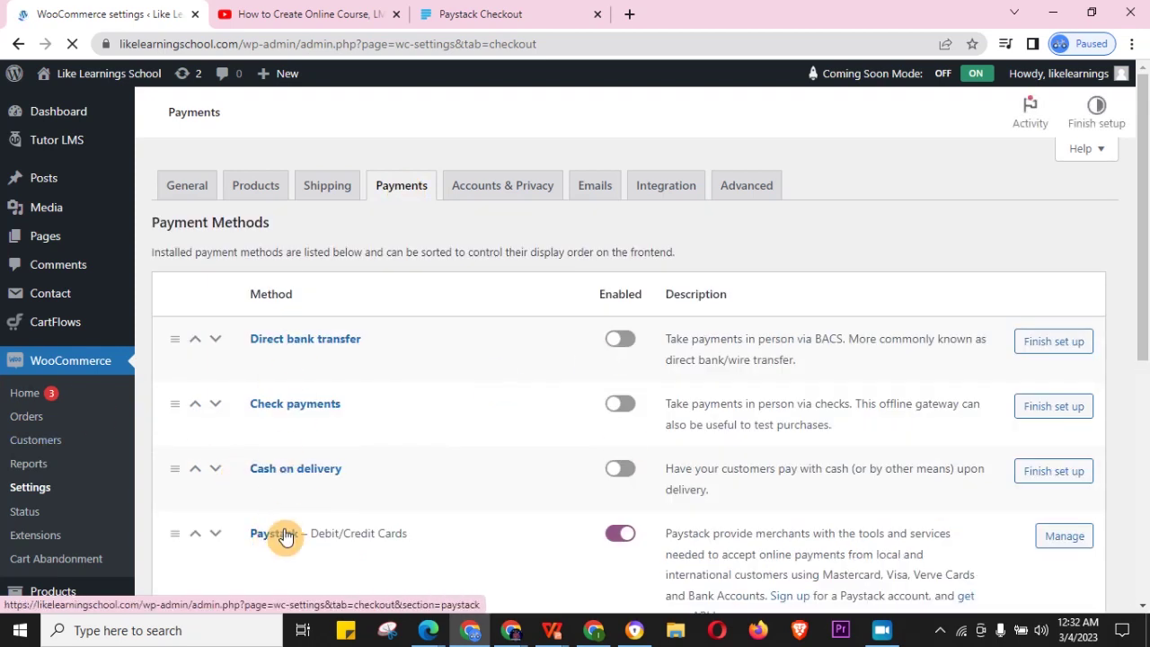
{"action": "scroll", "coordinate": [319, 476], "scroll_direction": "down", "scroll_amount": 5}
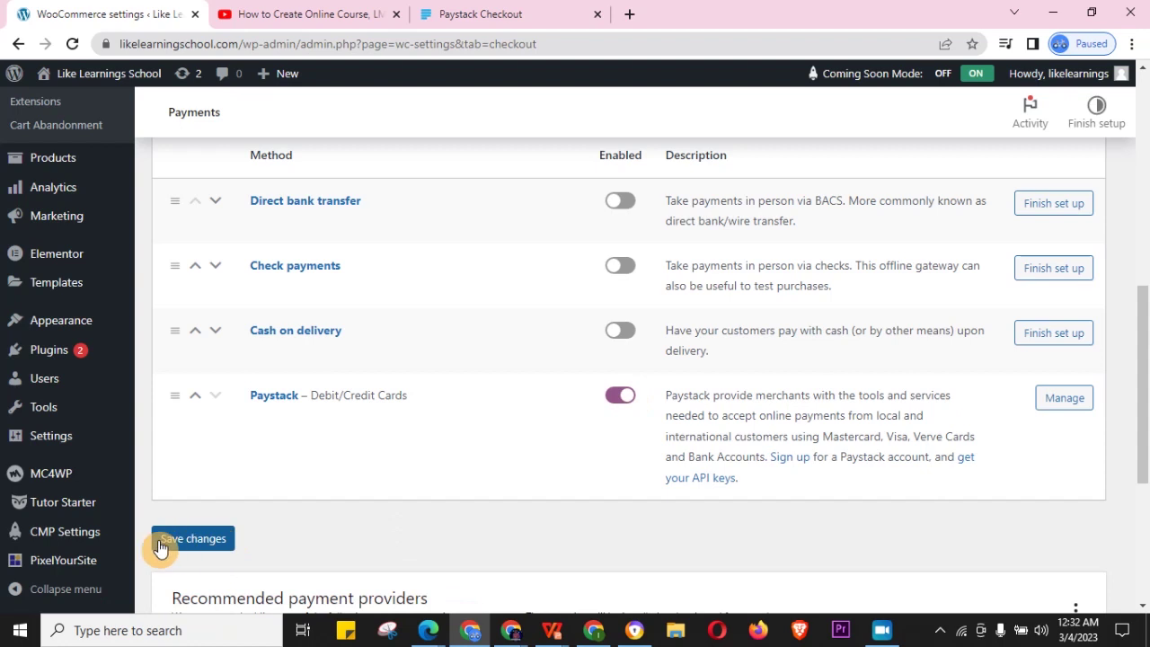
{"action": "left_click", "coordinate": [272, 396]}
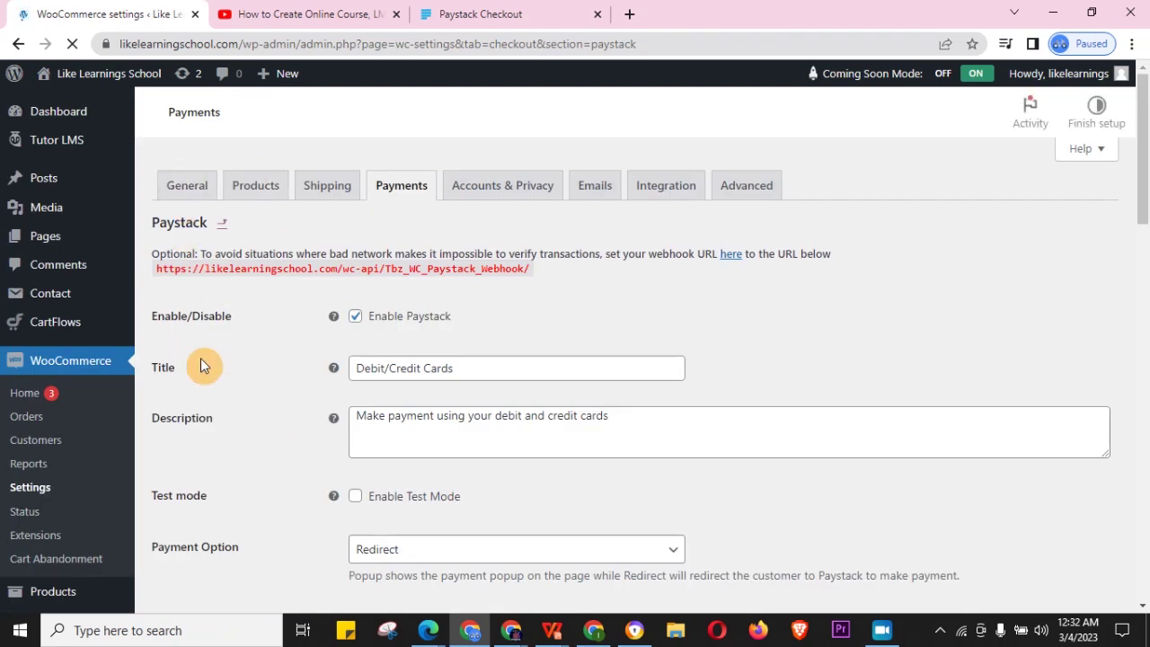
Step: Review the Paystack enable, title, description and test mode settings and view the available payment option choices
{"action": "scroll", "coordinate": [365, 301], "scroll_direction": "down", "scroll_amount": 4}
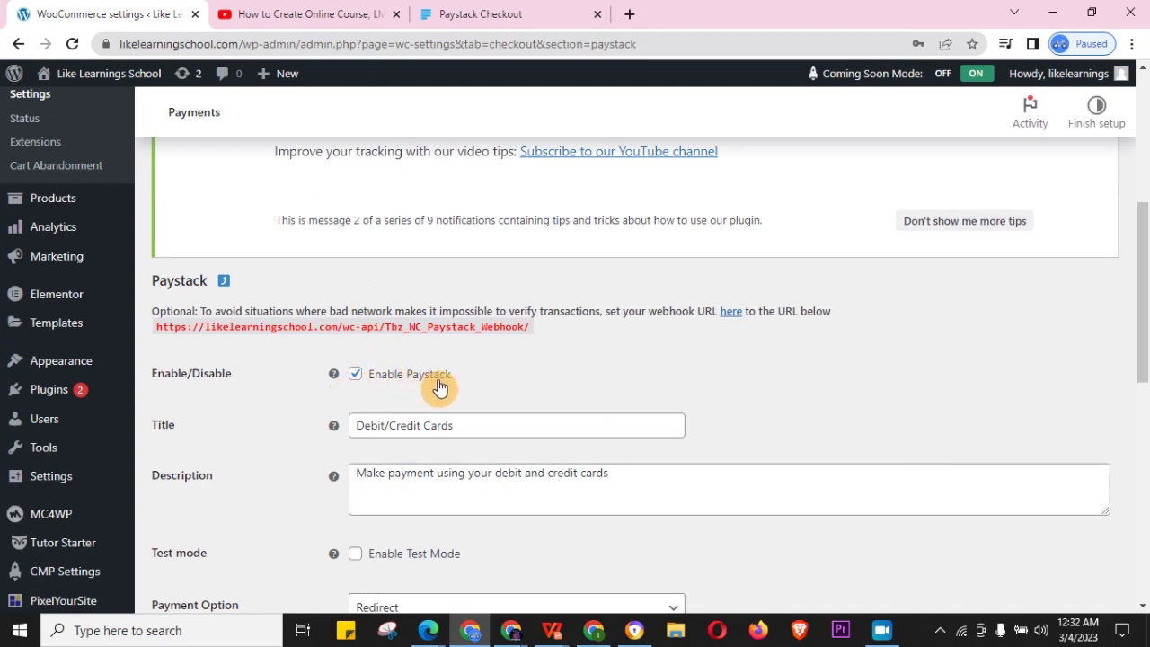
{"action": "scroll", "coordinate": [441, 386], "scroll_direction": "down", "scroll_amount": 2}
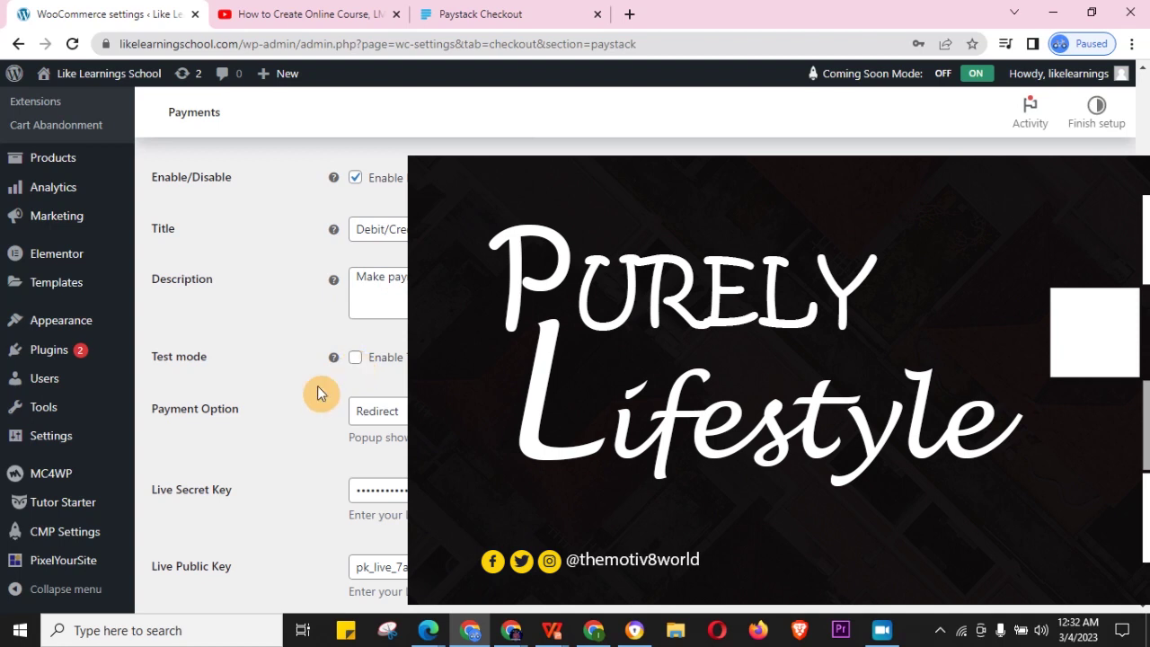
{"action": "left_click", "coordinate": [361, 412]}
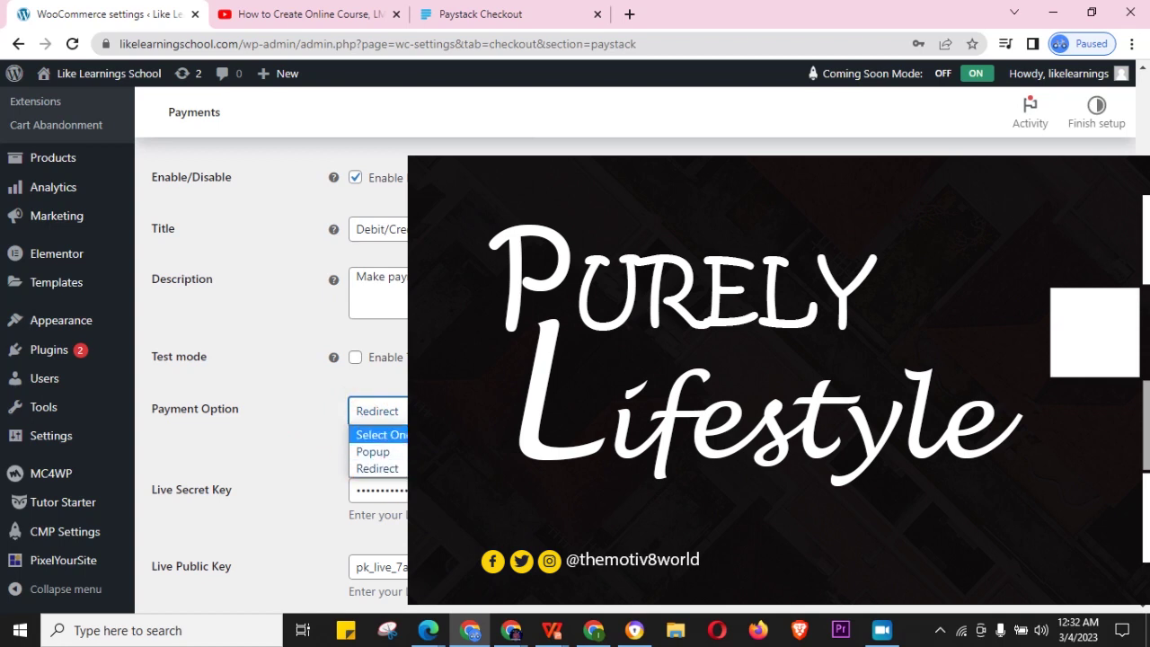
{"action": "key", "text": "Escape"}
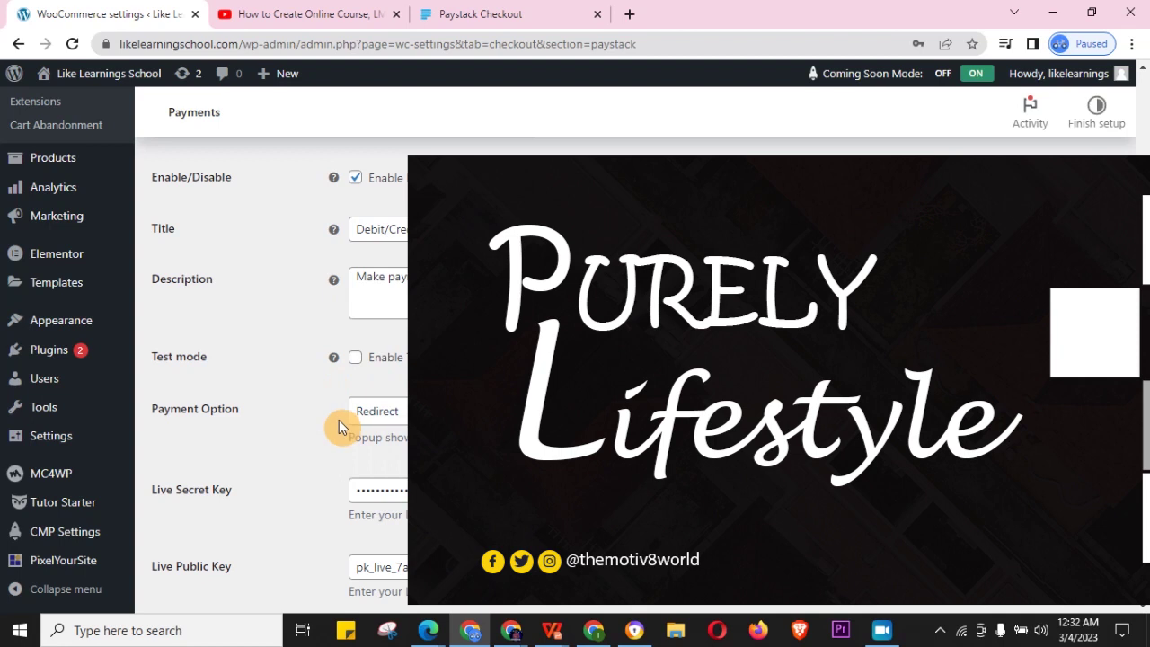
{"action": "scroll", "coordinate": [339, 423], "scroll_direction": "down", "scroll_amount": 2}
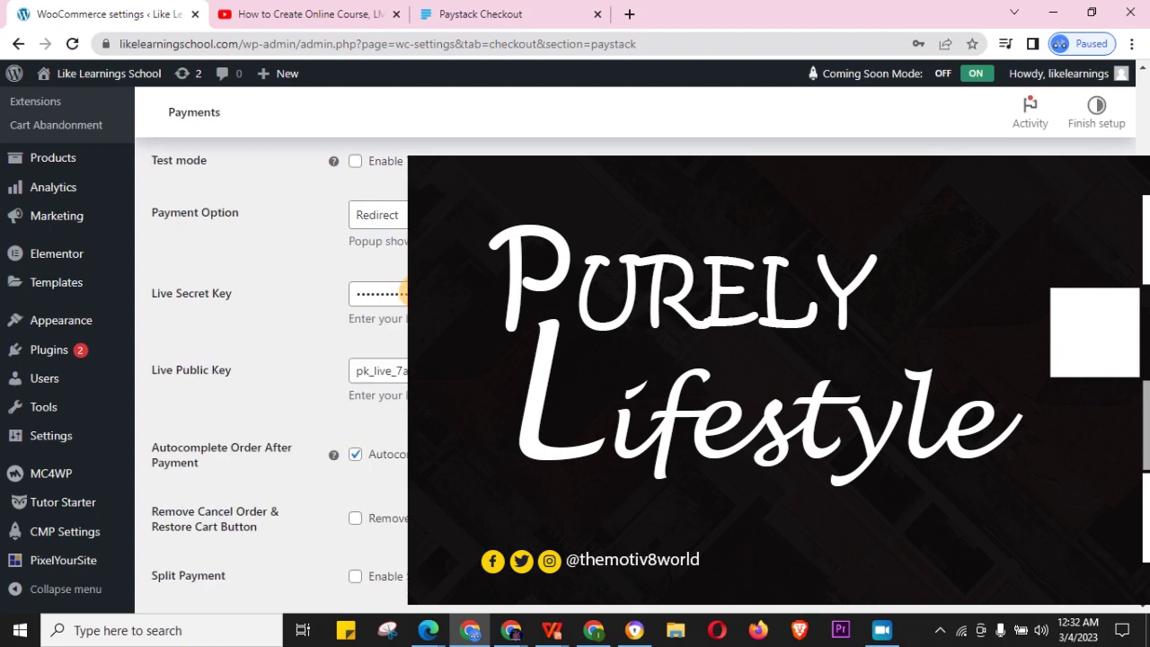
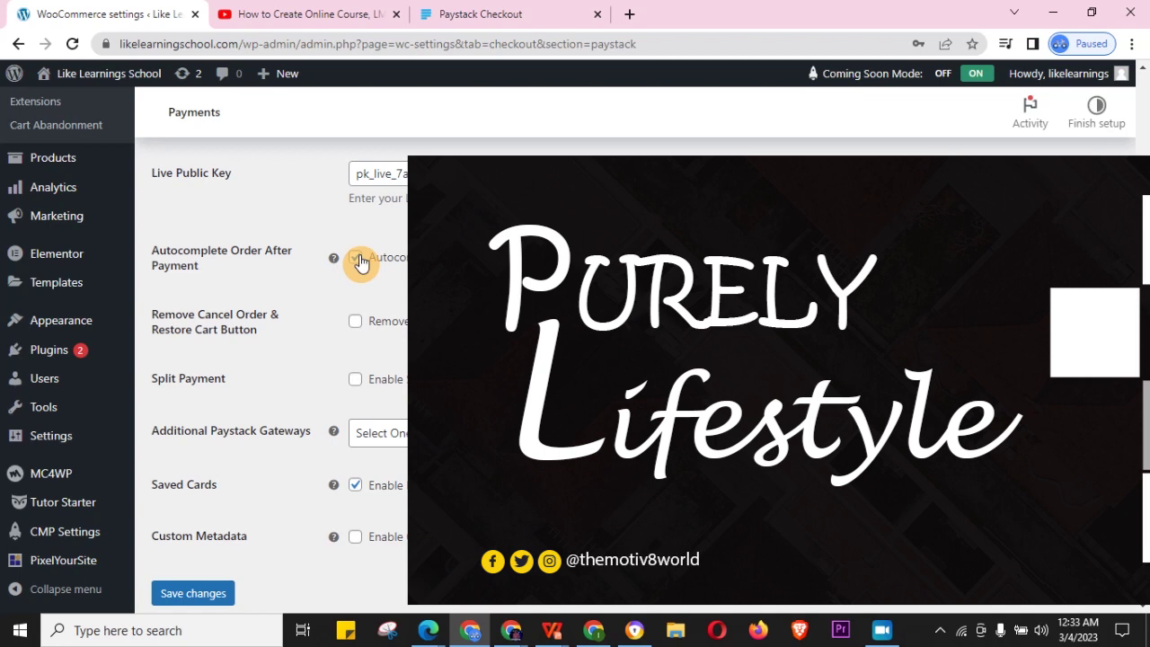
Step: Examine the remaining Paystack settings, including order autocompletion, split payment, additional gateways, saved cards and the live key fields
{"action": "left_click", "coordinate": [356, 258]}
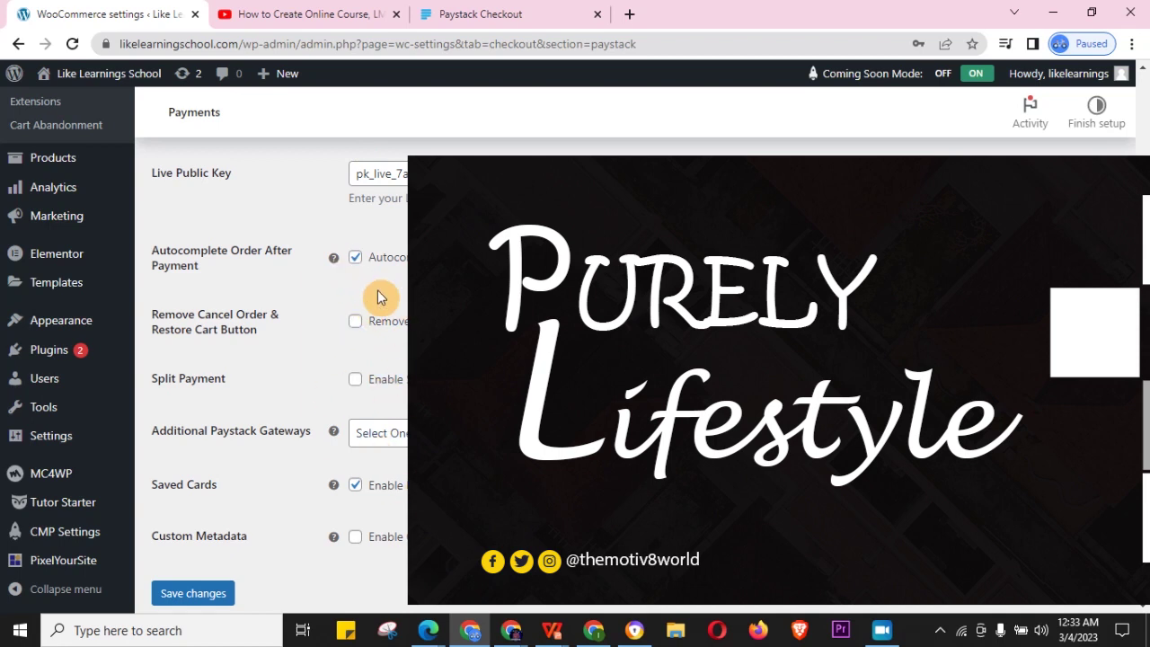
{"action": "scroll", "coordinate": [371, 274], "scroll_direction": "down", "scroll_amount": 1}
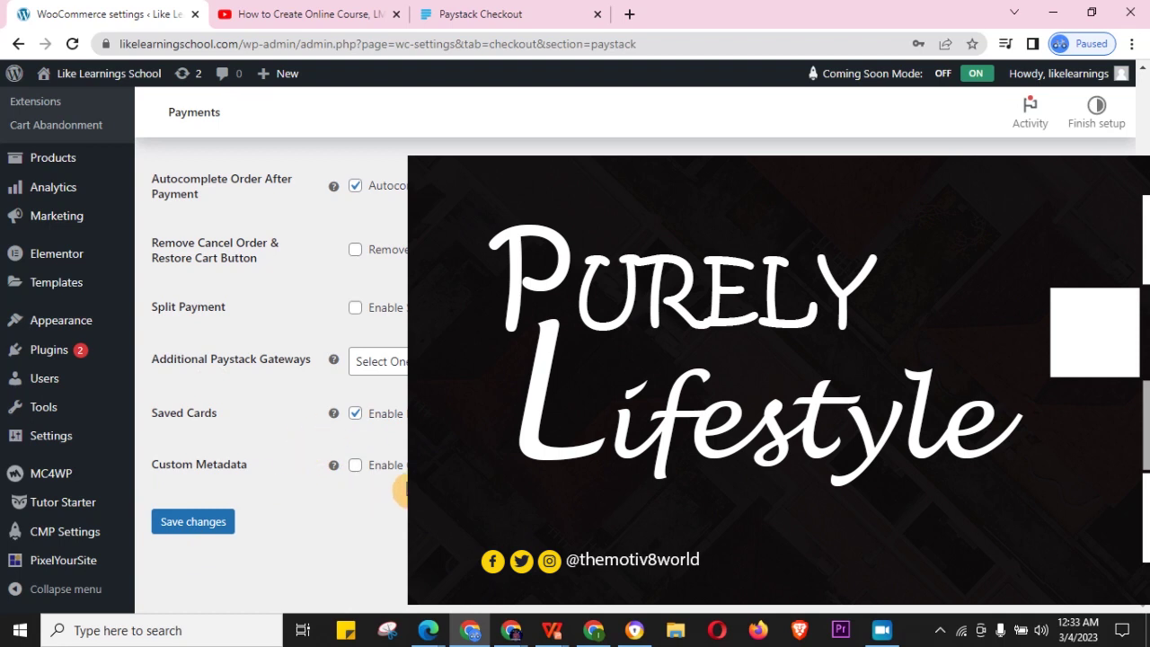
{"action": "scroll", "coordinate": [270, 359], "scroll_direction": "up", "scroll_amount": 9}
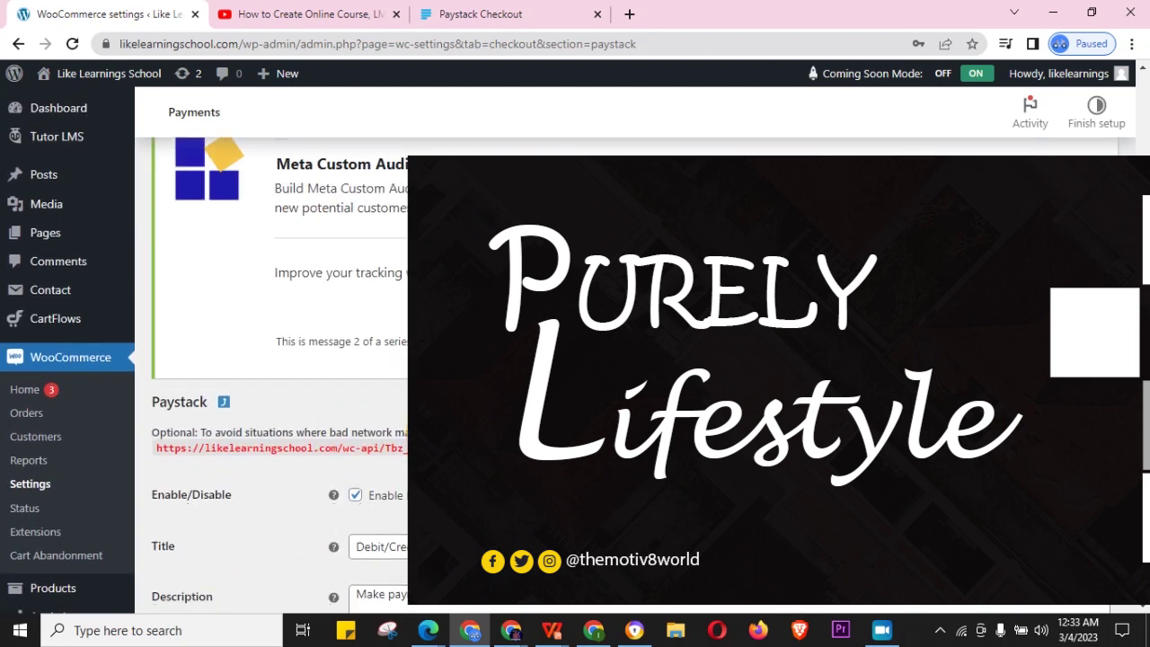
{"action": "scroll", "coordinate": [270, 359], "scroll_direction": "down", "scroll_amount": 7}
{"action": "scroll", "coordinate": [269, 360], "scroll_direction": "down", "scroll_amount": 2}
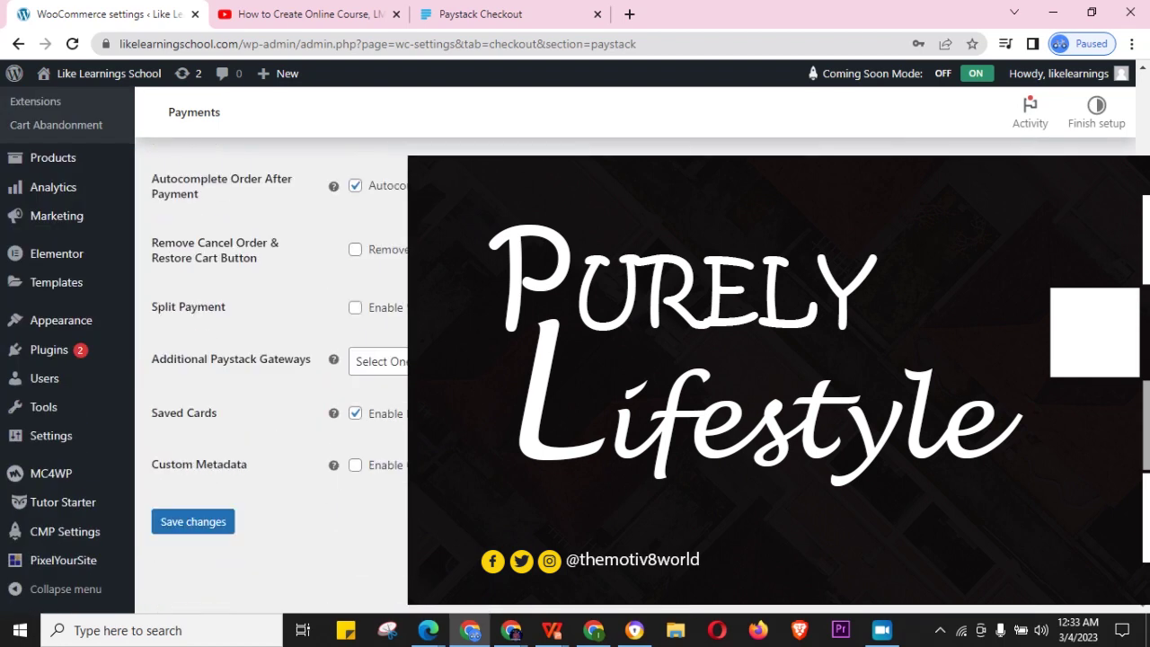
{"action": "scroll", "coordinate": [385, 261], "scroll_direction": "up", "scroll_amount": 2}
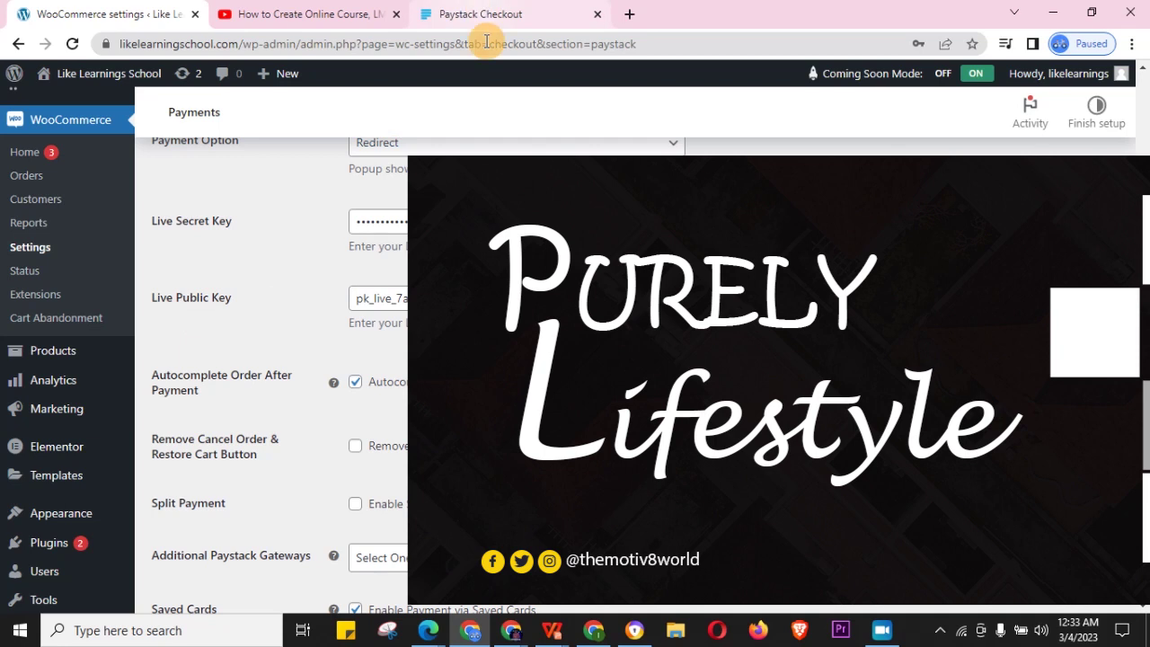
Step: Switch to the Paystack dashboard in the other browser window and open its home page
{"action": "mouse_move", "coordinate": [513, 625]}
{"action": "left_click", "coordinate": [515, 602]}
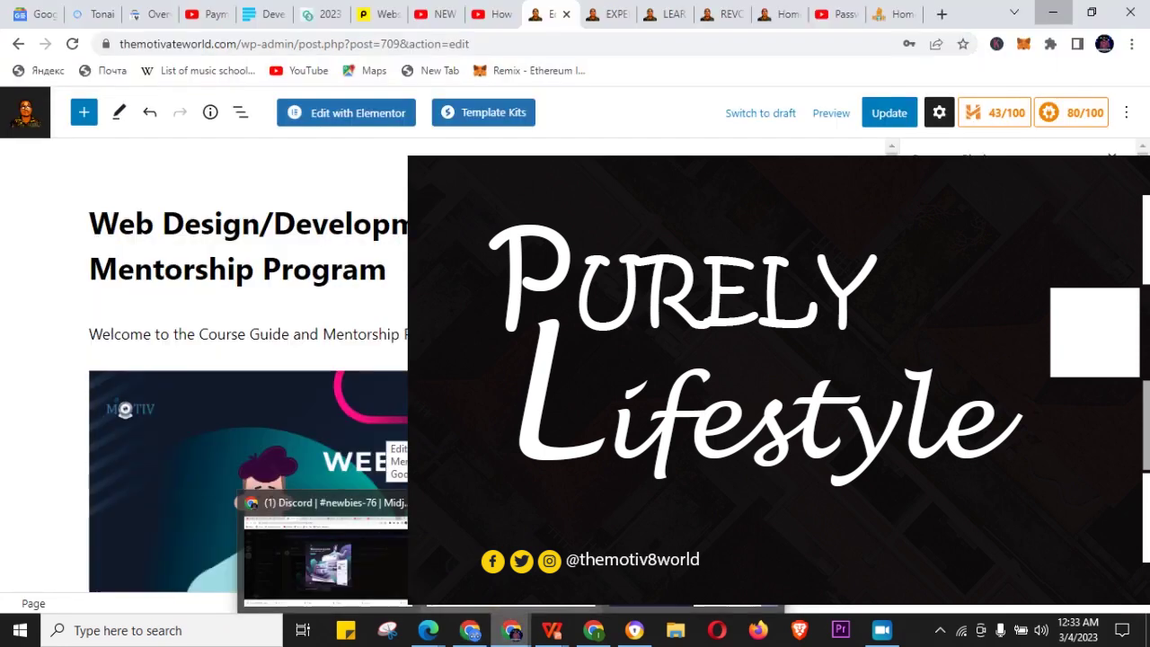
{"action": "mouse_move", "coordinate": [403, 568]}
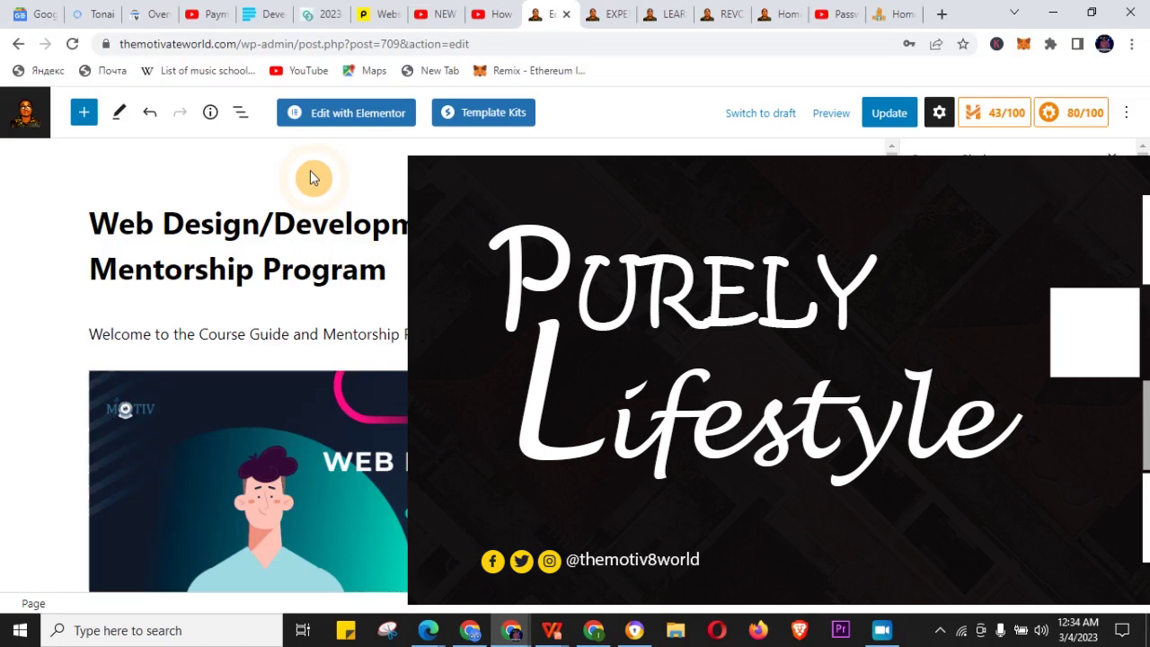
{"action": "left_click", "coordinate": [265, 13]}
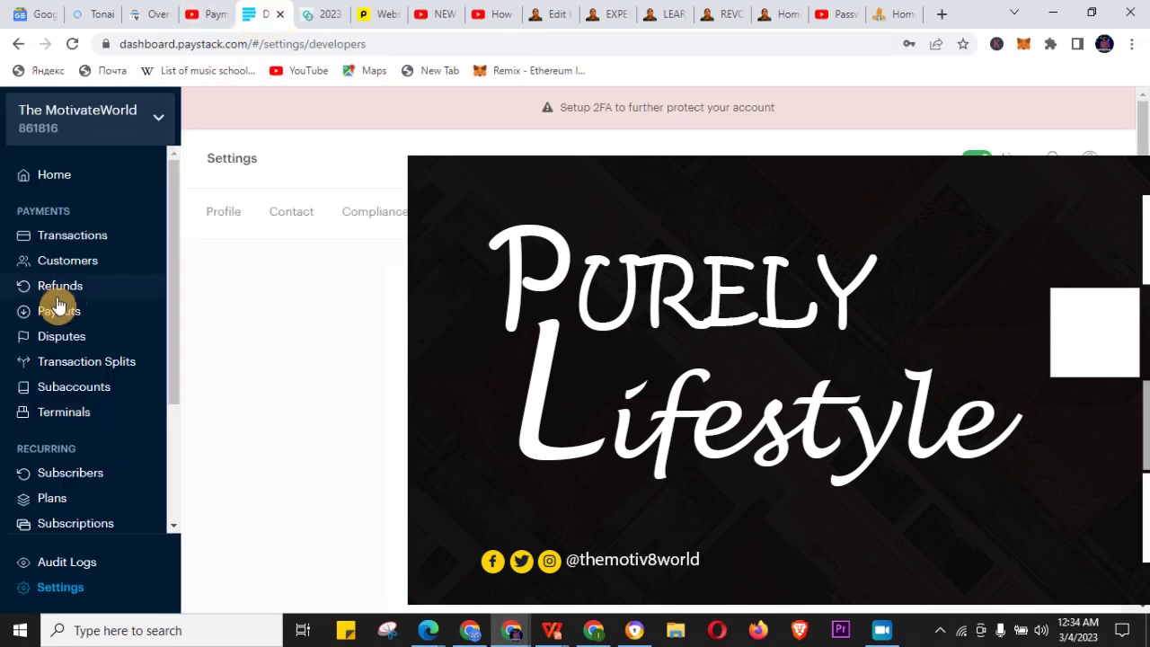
{"action": "left_click", "coordinate": [65, 181]}
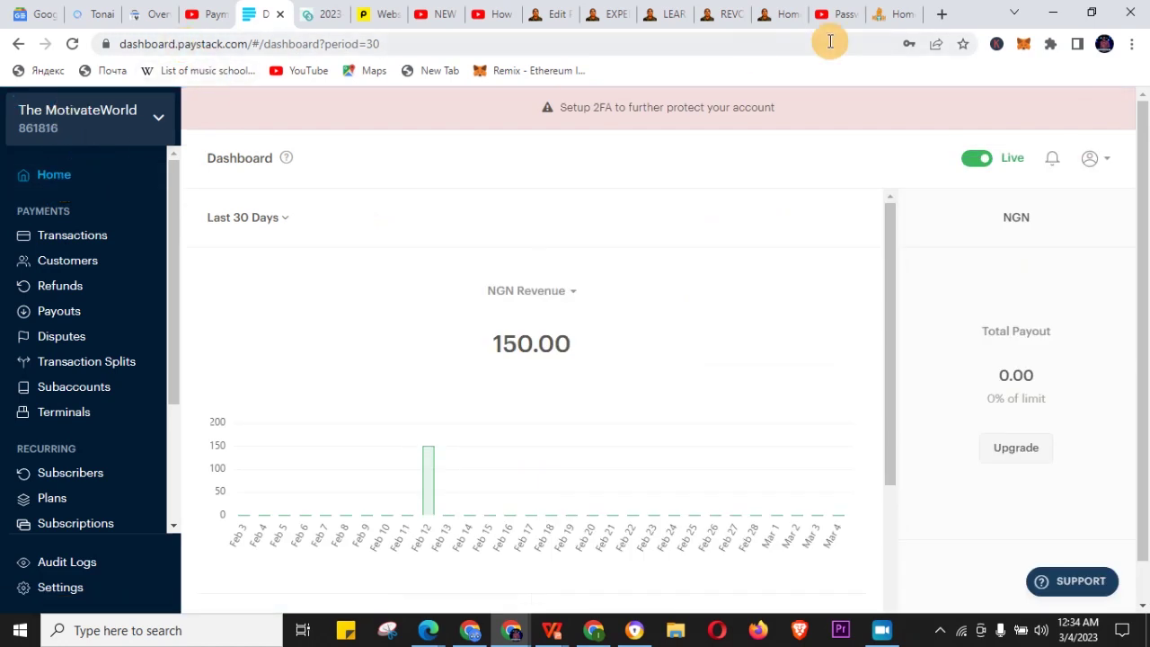
Step: Look through the account sign-up form of paystack.com in a new tab and close that tab
{"action": "left_click", "coordinate": [943, 14]}
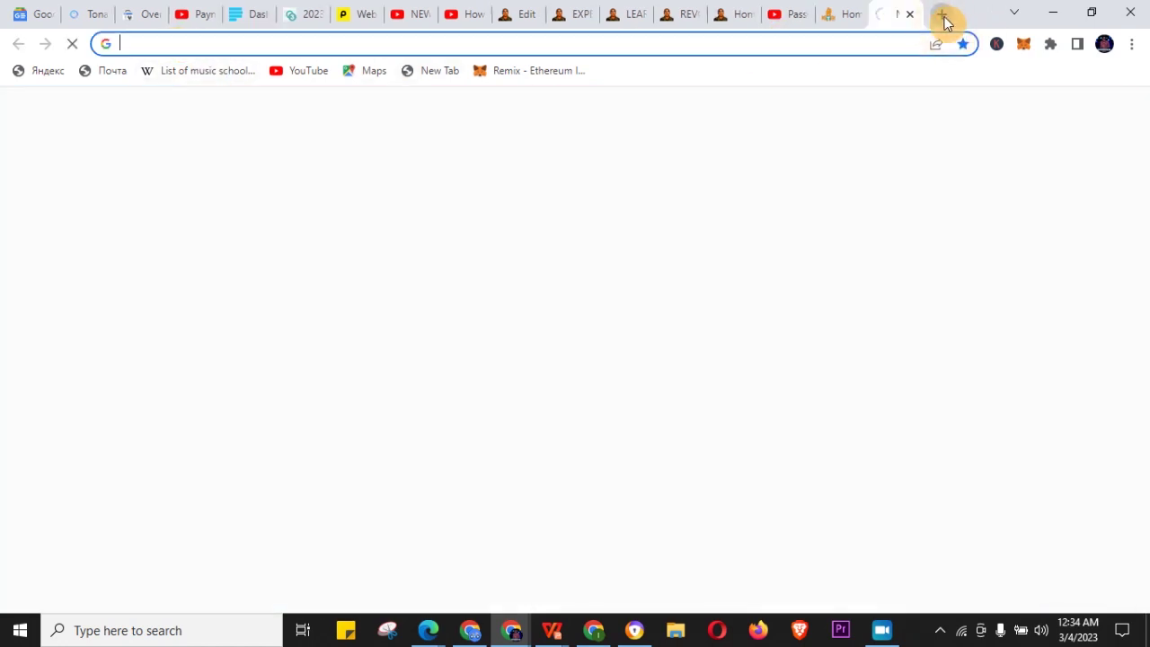
{"action": "type", "text": "p"}
{"action": "key", "text": "Return"}
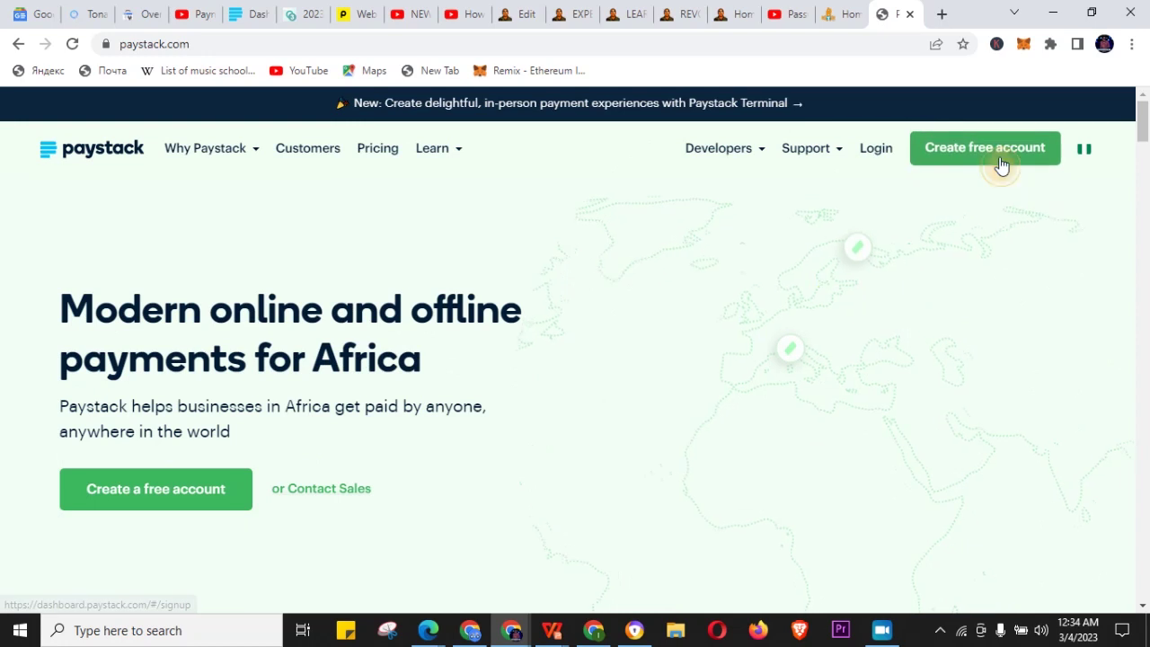
{"action": "left_click", "coordinate": [632, 168]}
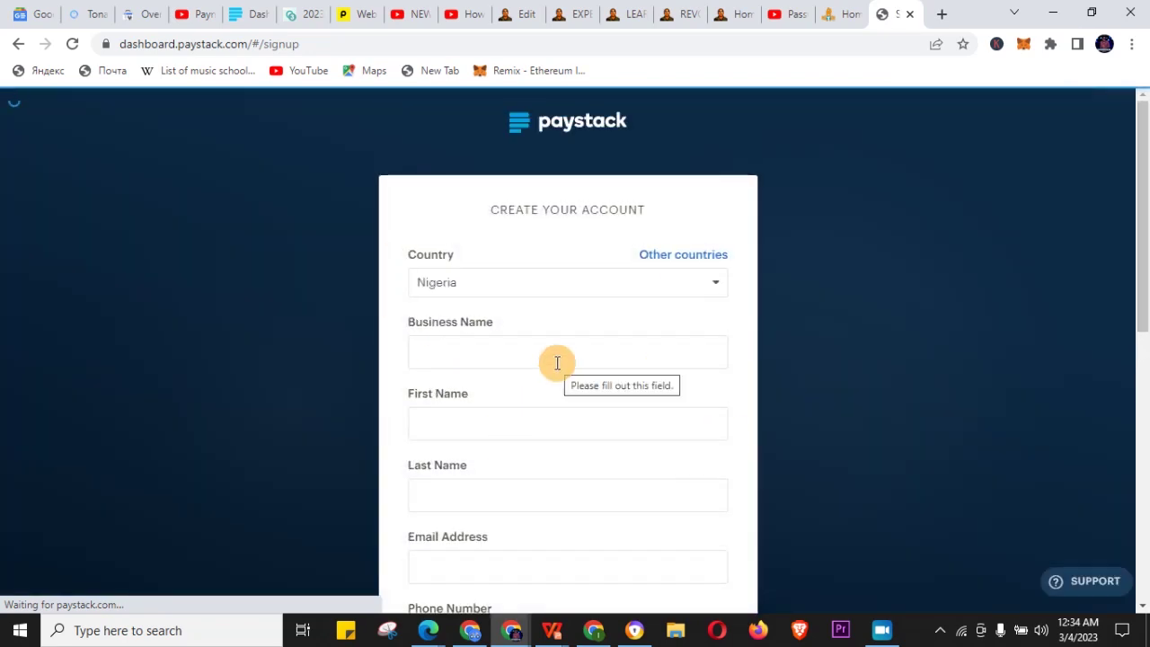
{"action": "scroll", "coordinate": [557, 363], "scroll_direction": "down", "scroll_amount": 7}
{"action": "scroll", "coordinate": [617, 405], "scroll_direction": "up", "scroll_amount": 7}
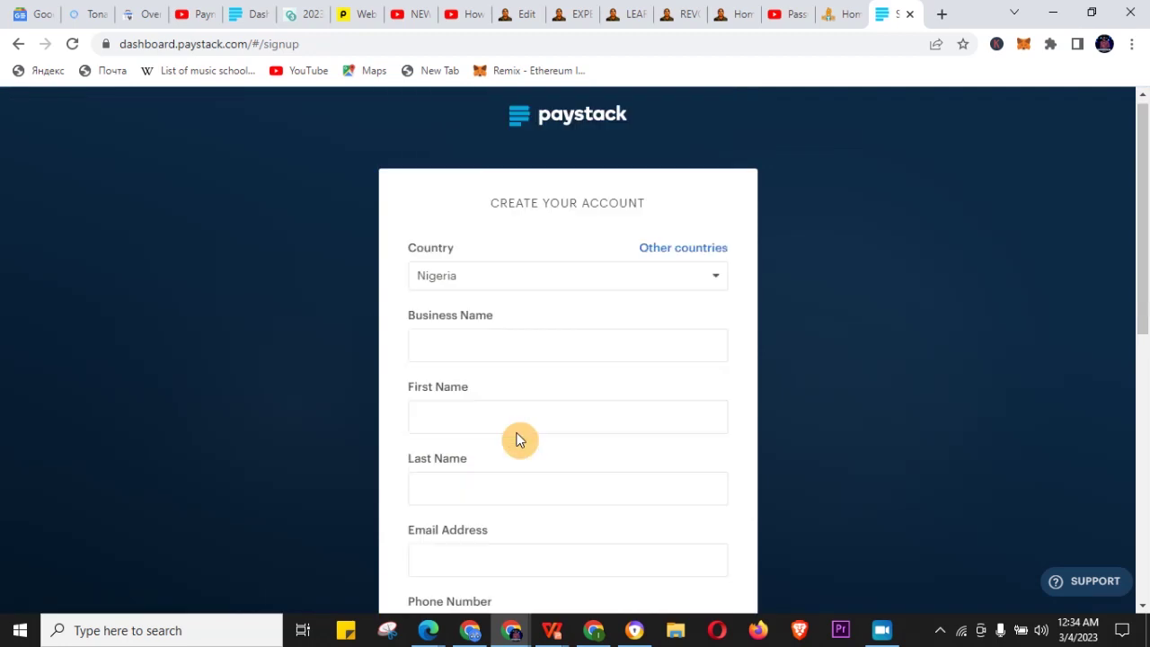
{"action": "left_click", "coordinate": [912, 14]}
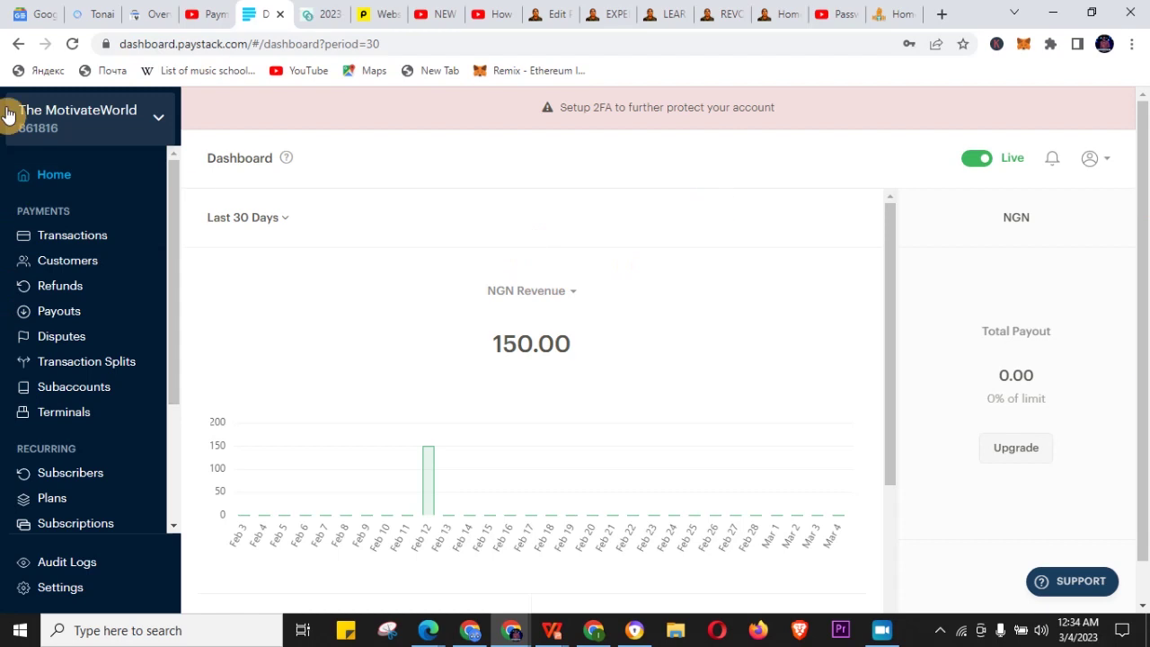
Step: Open the API Keys & Webhooks settings of the Paystack account and dismiss the password request
{"action": "scroll", "coordinate": [110, 180], "scroll_direction": "down", "scroll_amount": 5}
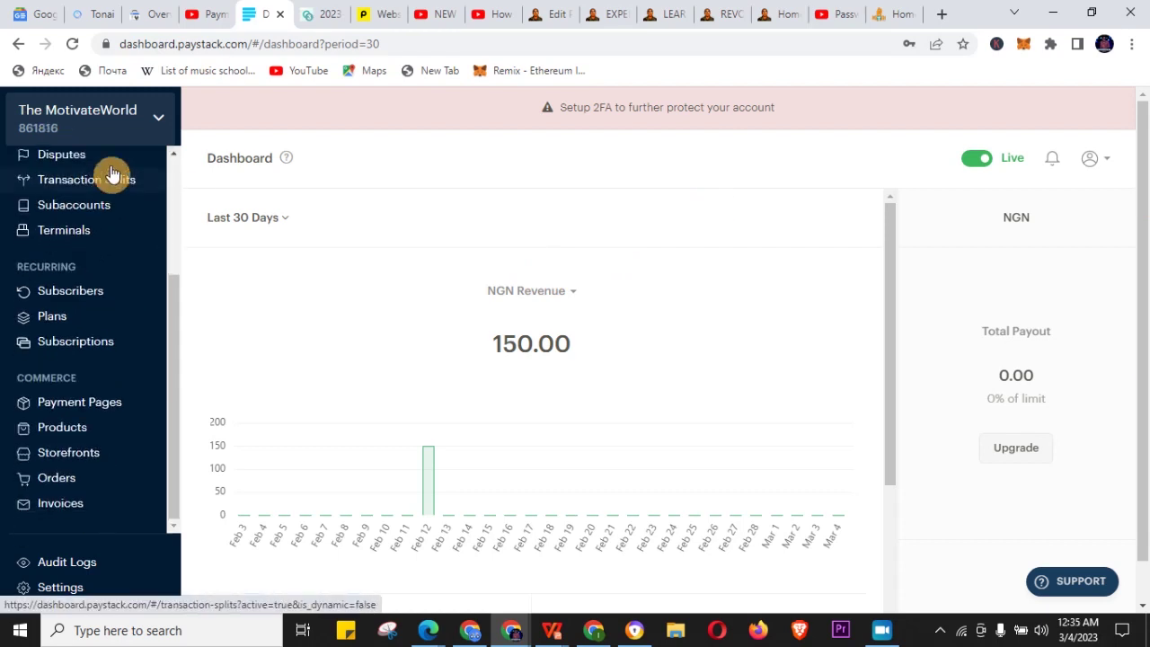
{"action": "left_click", "coordinate": [74, 598]}
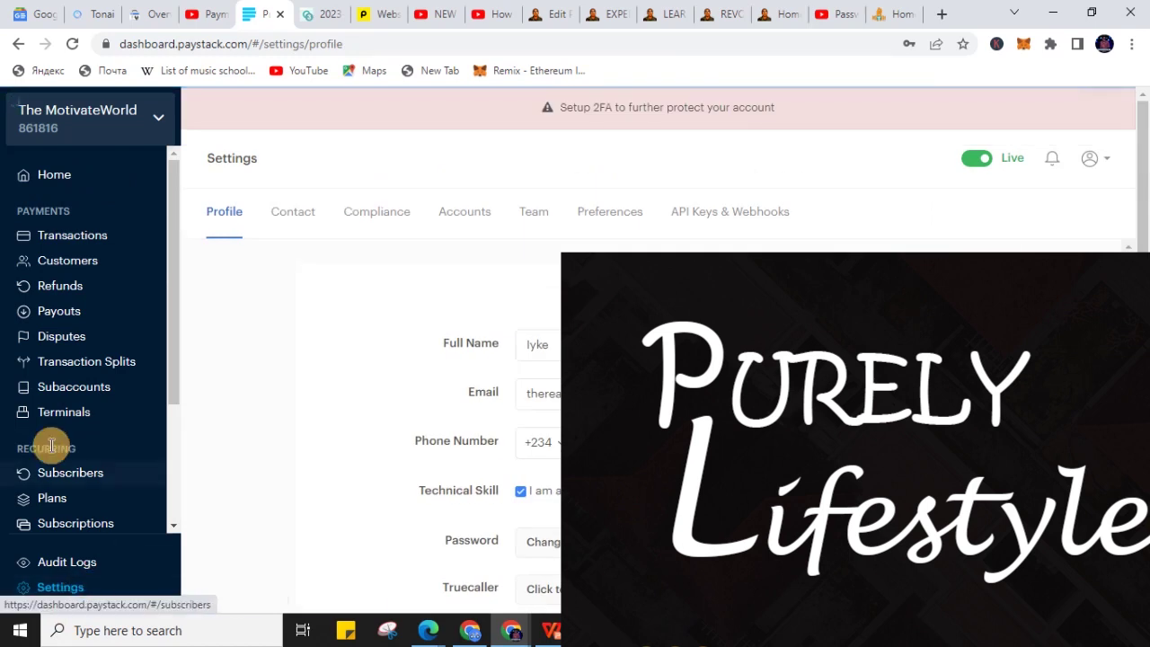
{"action": "left_click", "coordinate": [712, 221]}
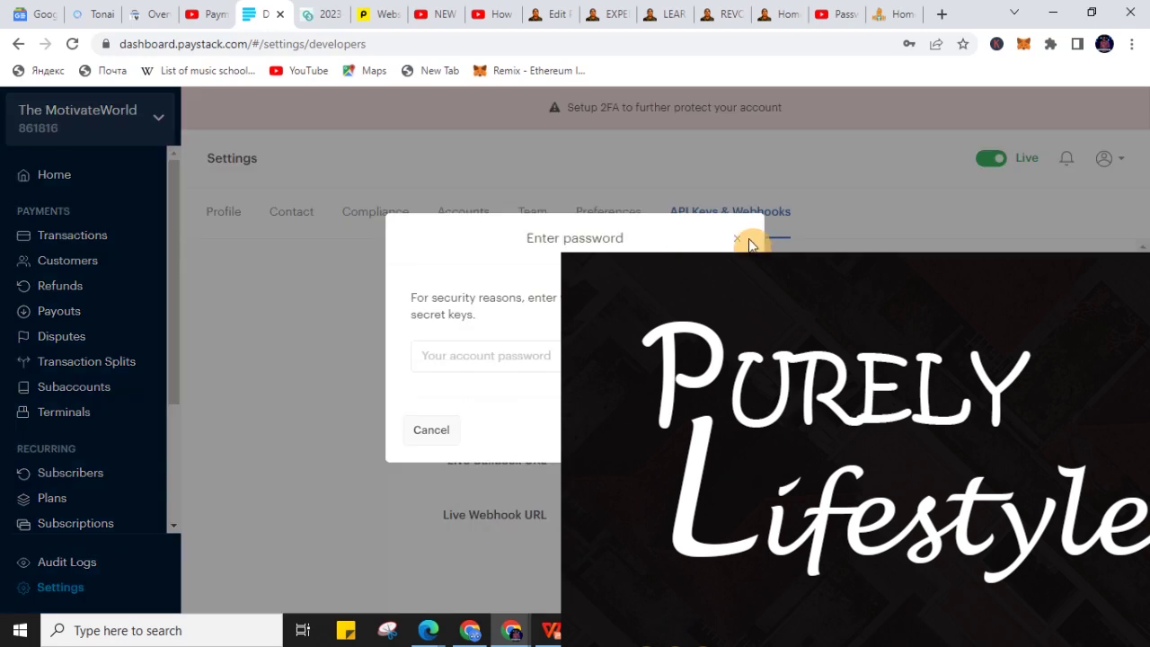
{"action": "left_click", "coordinate": [741, 244]}
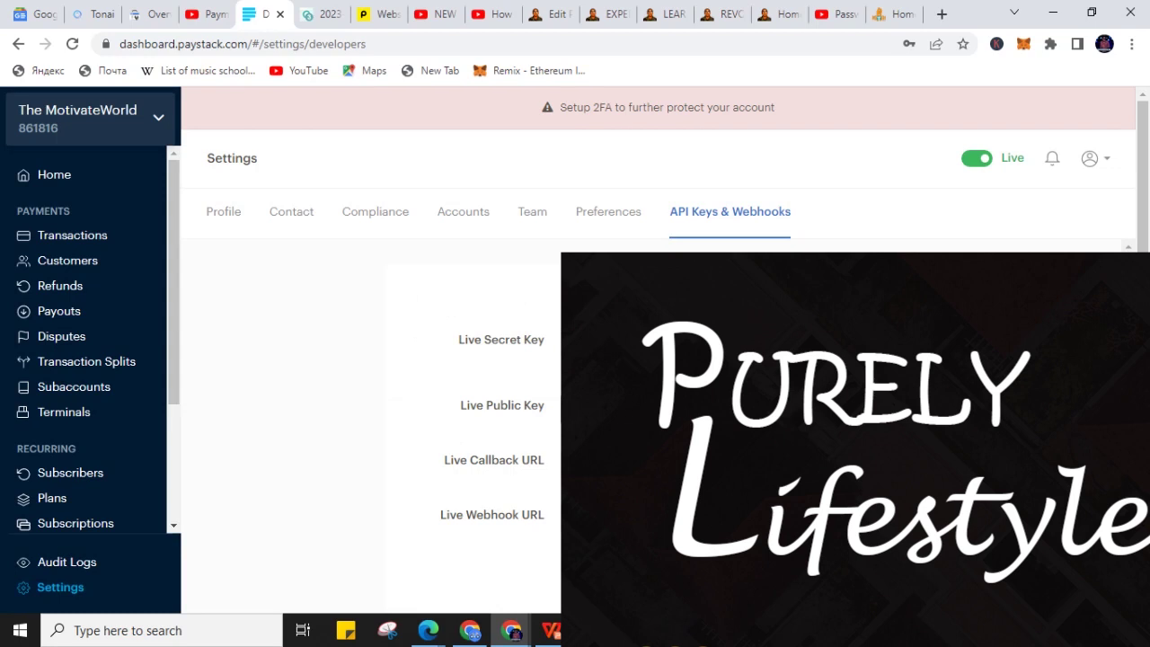
Step: Return to the WooCommerce Paystack settings and locate the Live Secret Key and Live Public Key fields
{"action": "left_click", "coordinate": [469, 627]}
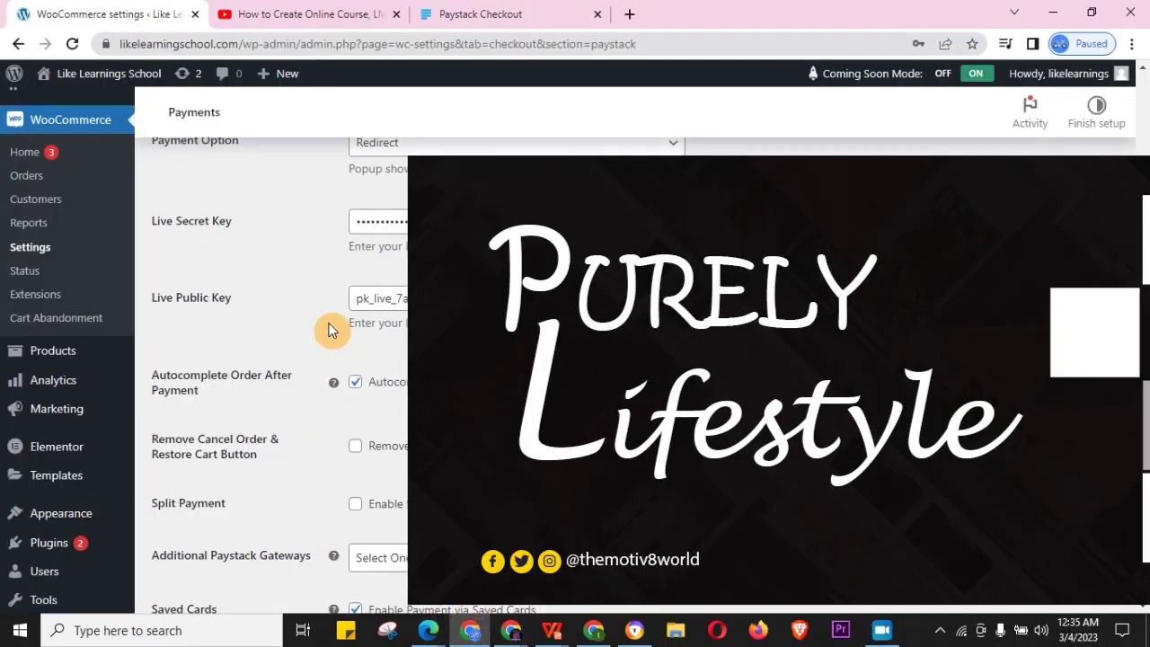
{"action": "scroll", "coordinate": [329, 331], "scroll_direction": "up", "scroll_amount": 2}
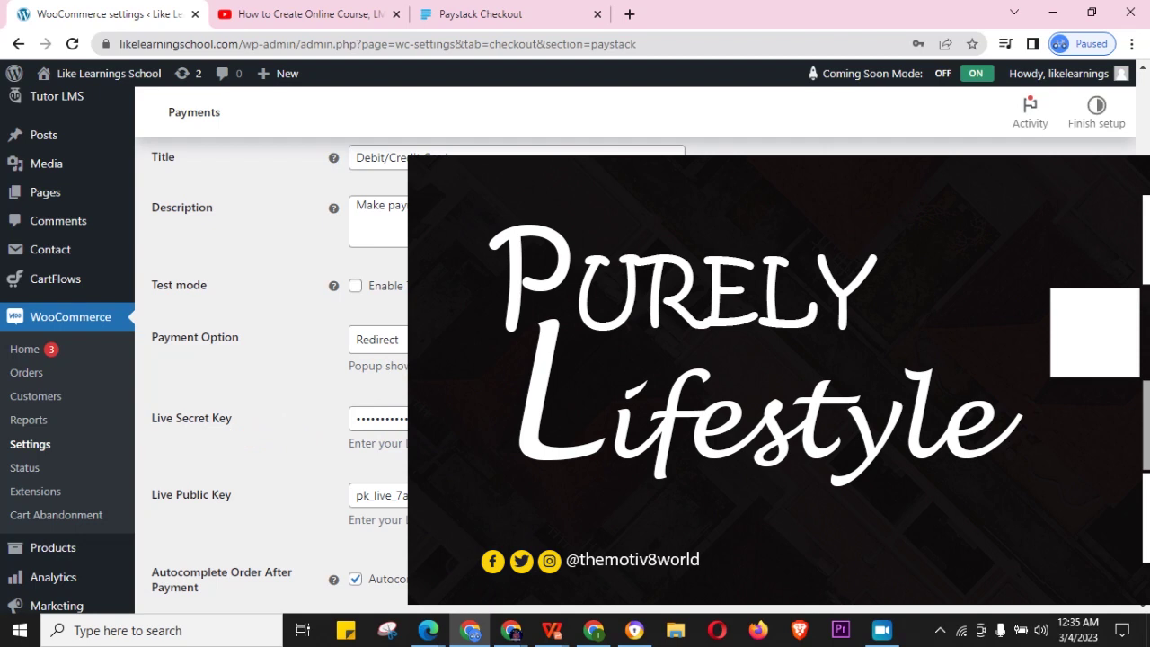
Step: Review the remaining Paystack payment settings below the live keys, down to the save option
{"action": "scroll", "coordinate": [270, 377], "scroll_direction": "down", "scroll_amount": 2}
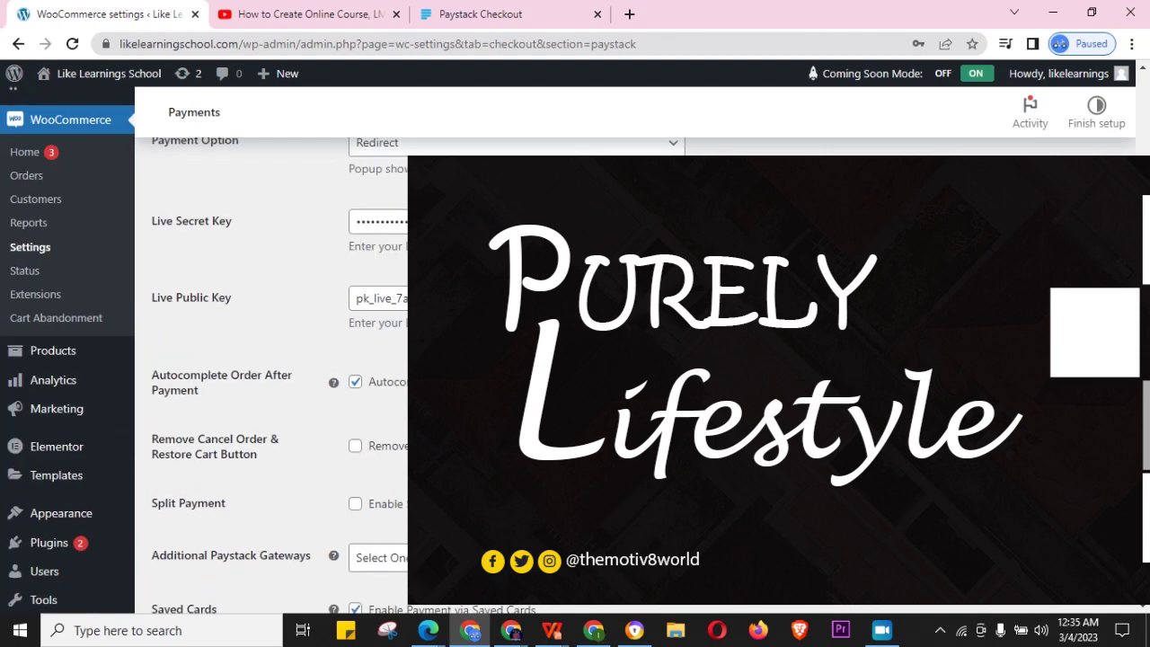
{"action": "scroll", "coordinate": [270, 377], "scroll_direction": "down", "scroll_amount": 2}
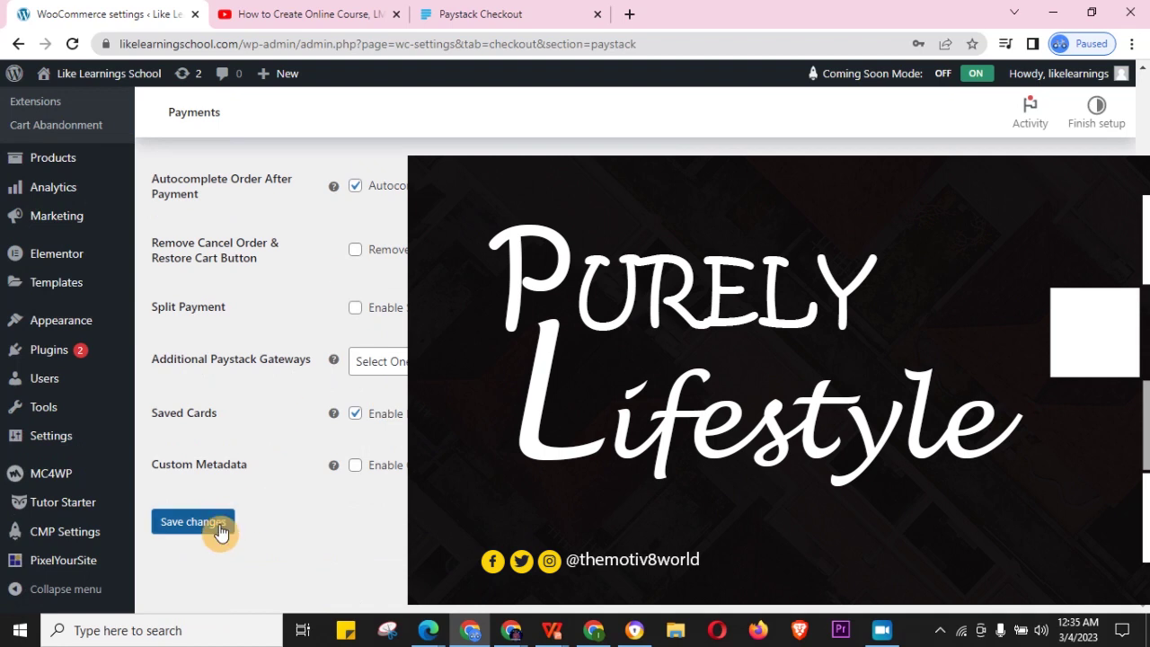
{"action": "scroll", "coordinate": [282, 429], "scroll_direction": "up", "scroll_amount": 7}
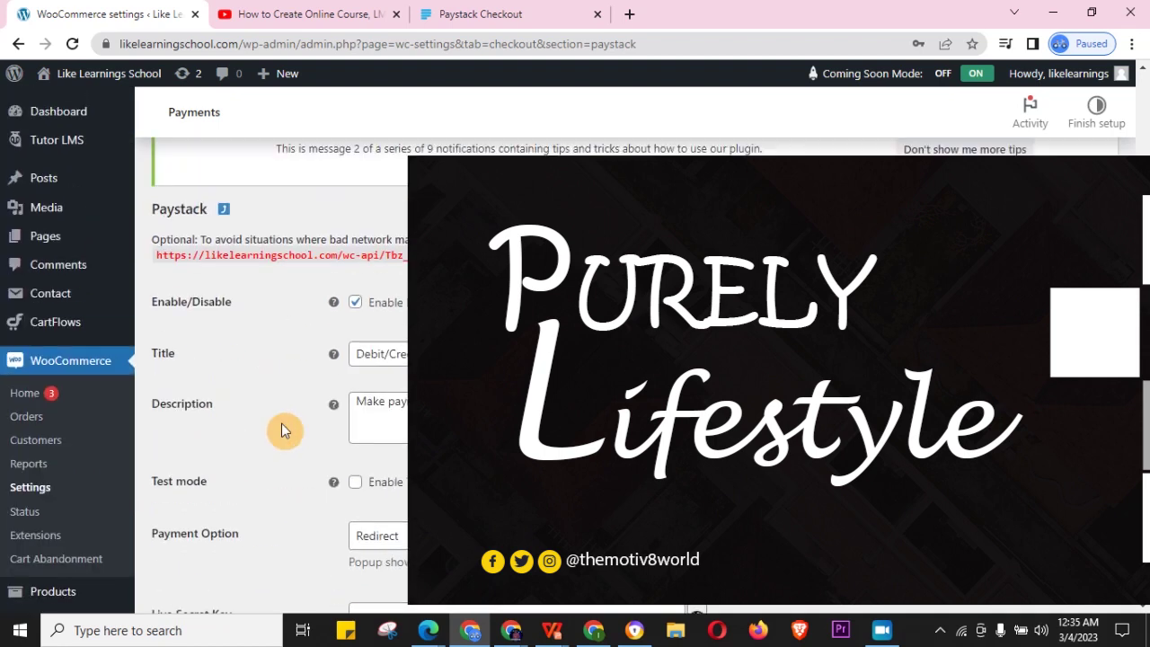
{"action": "scroll", "coordinate": [281, 429], "scroll_direction": "up", "scroll_amount": 3}
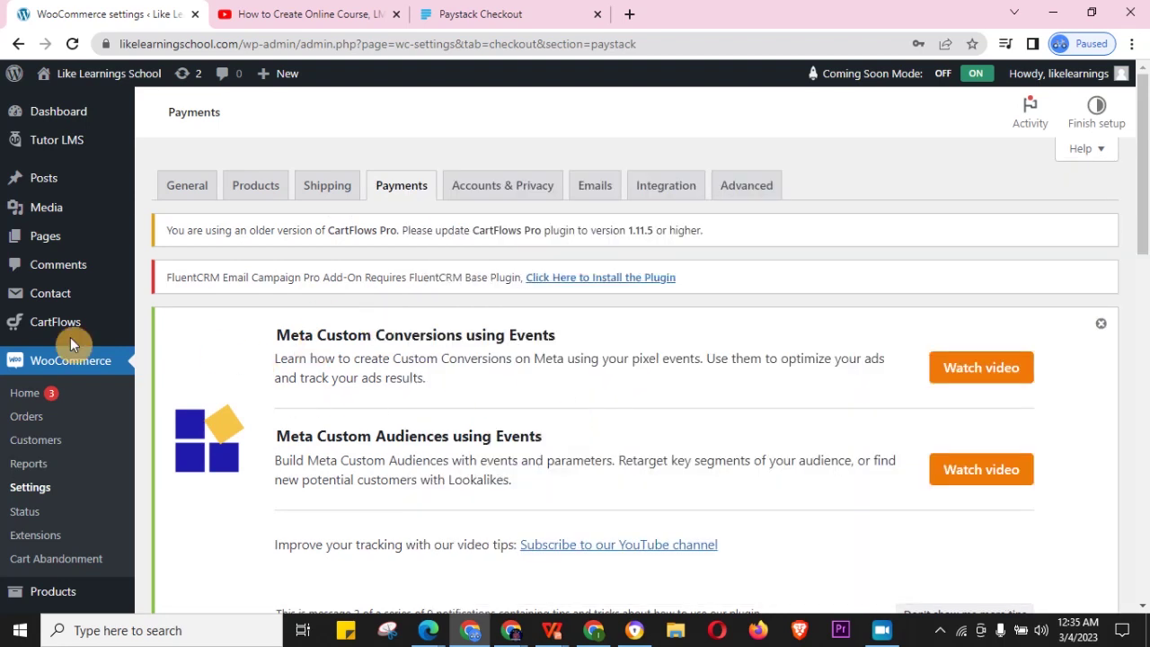
Step: Open the Success Mindset course for editing from the Tutor LMS course list
{"action": "left_click", "coordinate": [51, 140]}
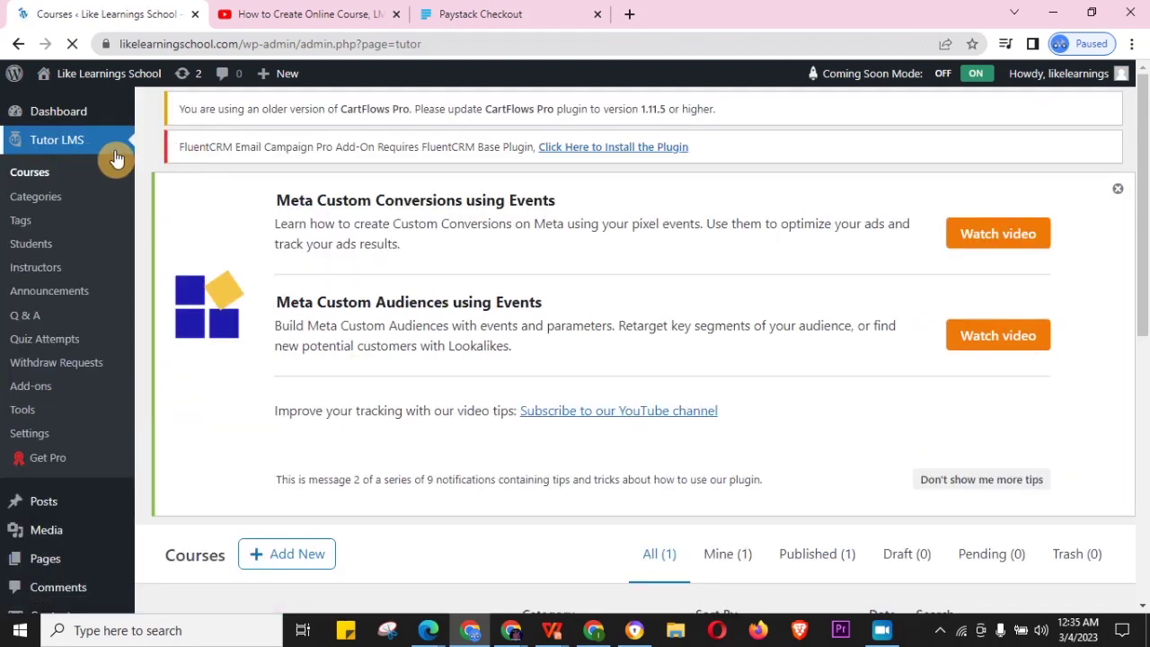
{"action": "scroll", "coordinate": [452, 282], "scroll_direction": "down", "scroll_amount": 2}
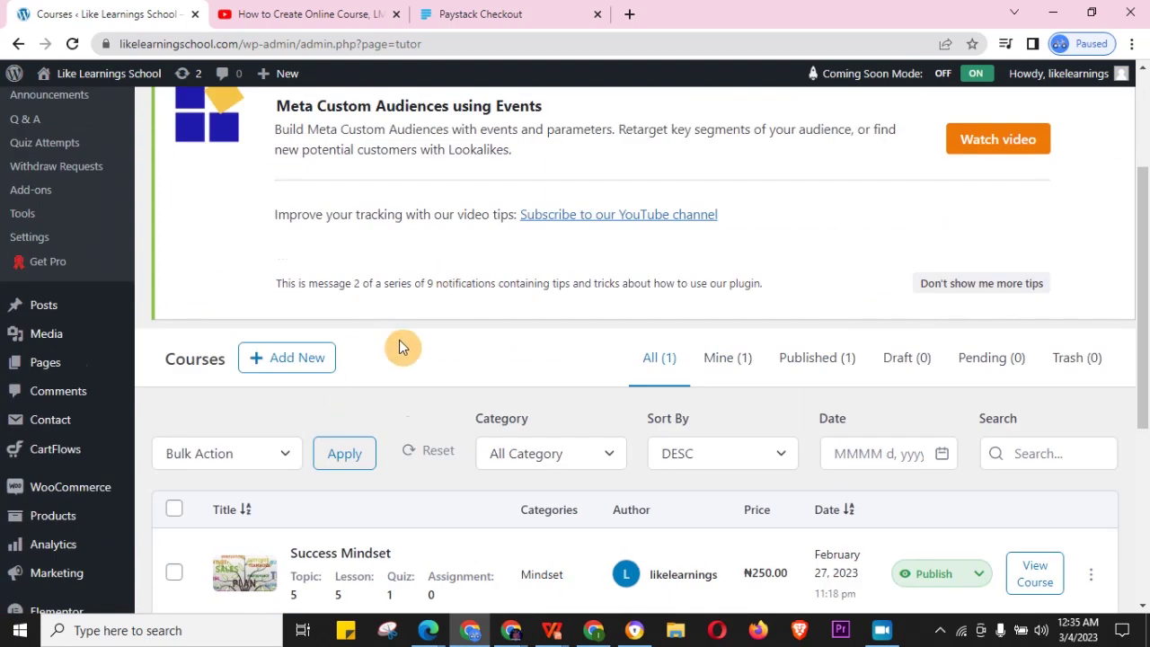
{"action": "scroll", "coordinate": [398, 347], "scroll_direction": "down", "scroll_amount": 2}
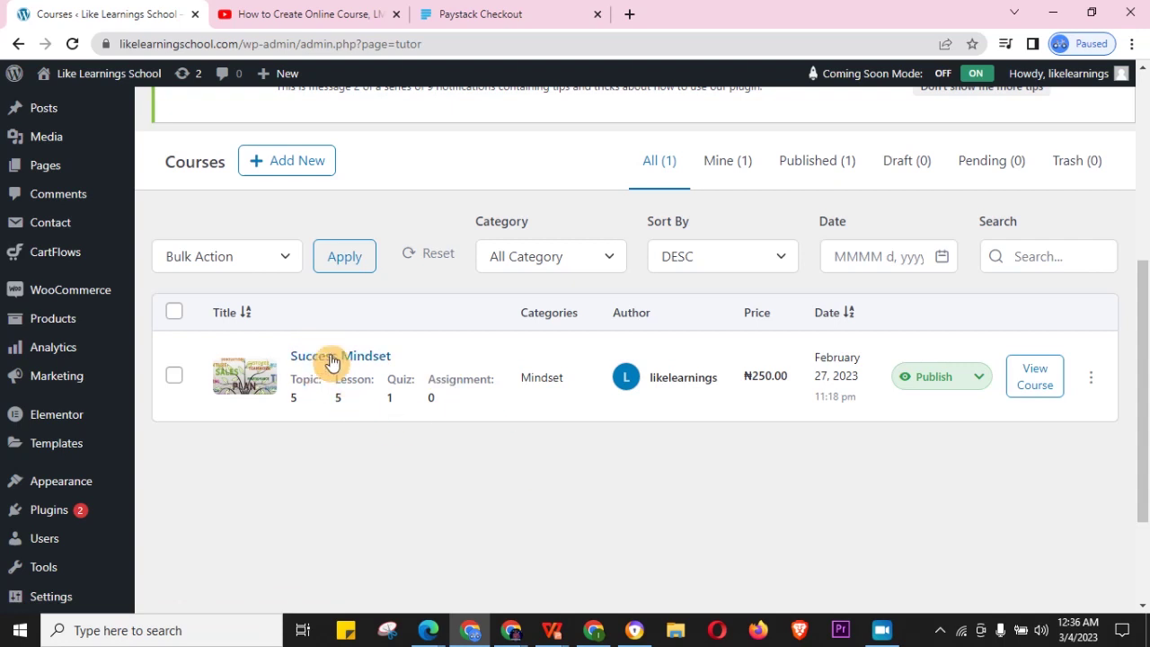
{"action": "scroll", "coordinate": [485, 445], "scroll_direction": "up", "scroll_amount": 2}
{"action": "scroll", "coordinate": [463, 439], "scroll_direction": "down", "scroll_amount": 3}
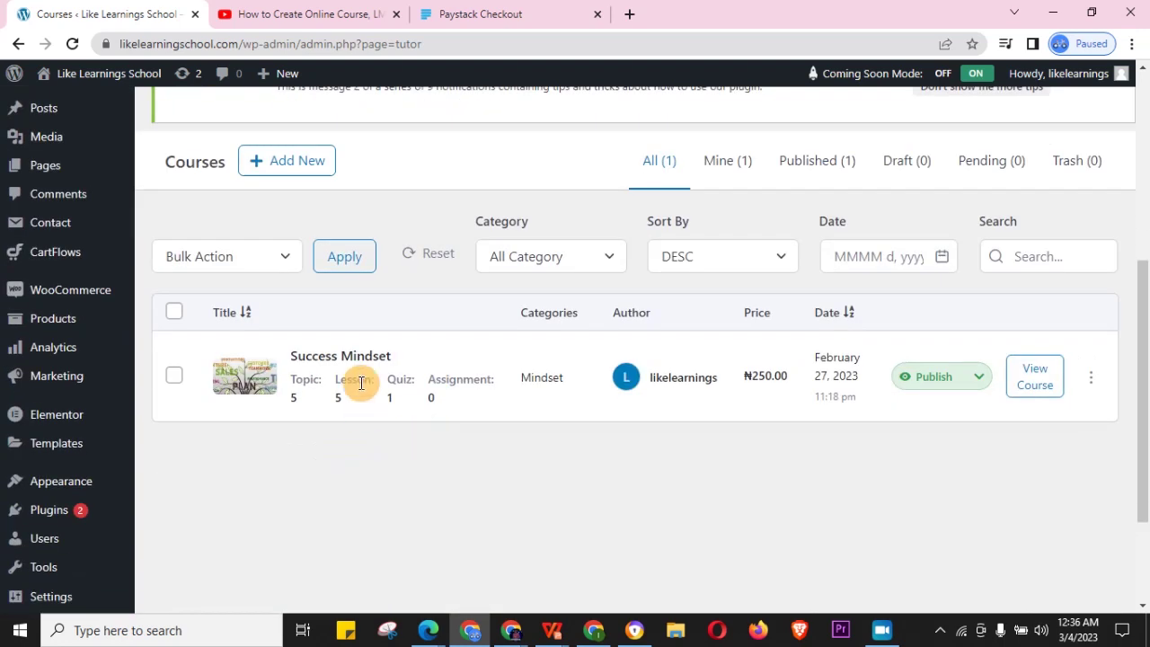
{"action": "left_click", "coordinate": [351, 358]}
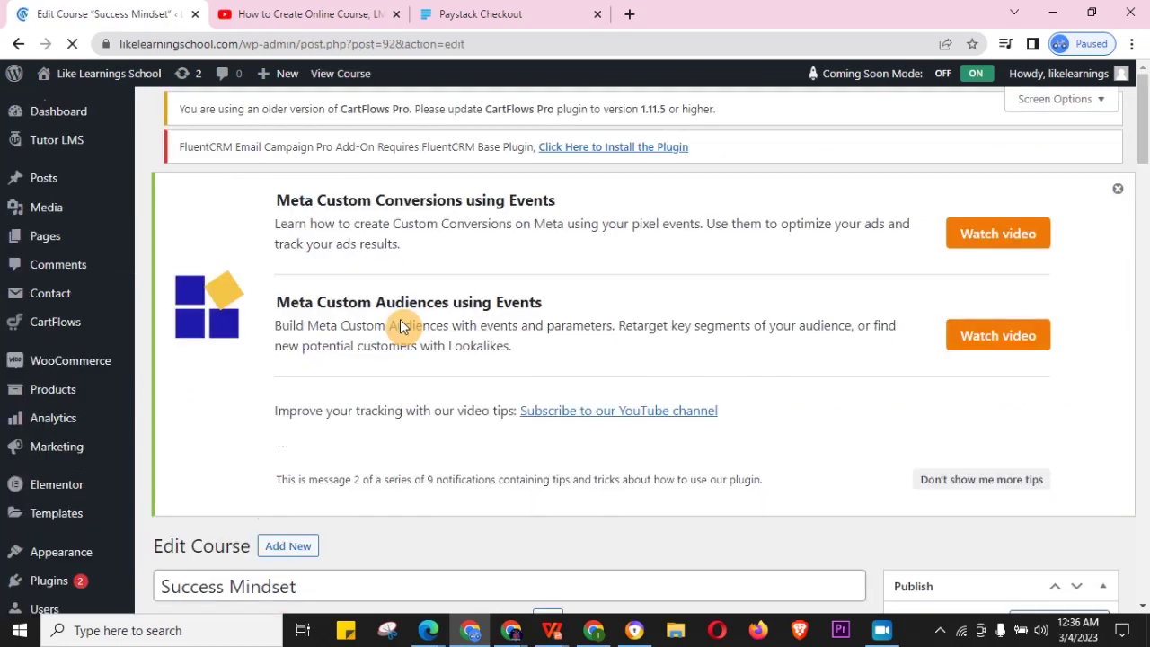
Step: Examine the Paid and Free course types and the selectable products in the course's Add Product section
{"action": "scroll", "coordinate": [400, 325], "scroll_direction": "down", "scroll_amount": 4}
{"action": "scroll", "coordinate": [402, 324], "scroll_direction": "down", "scroll_amount": 10}
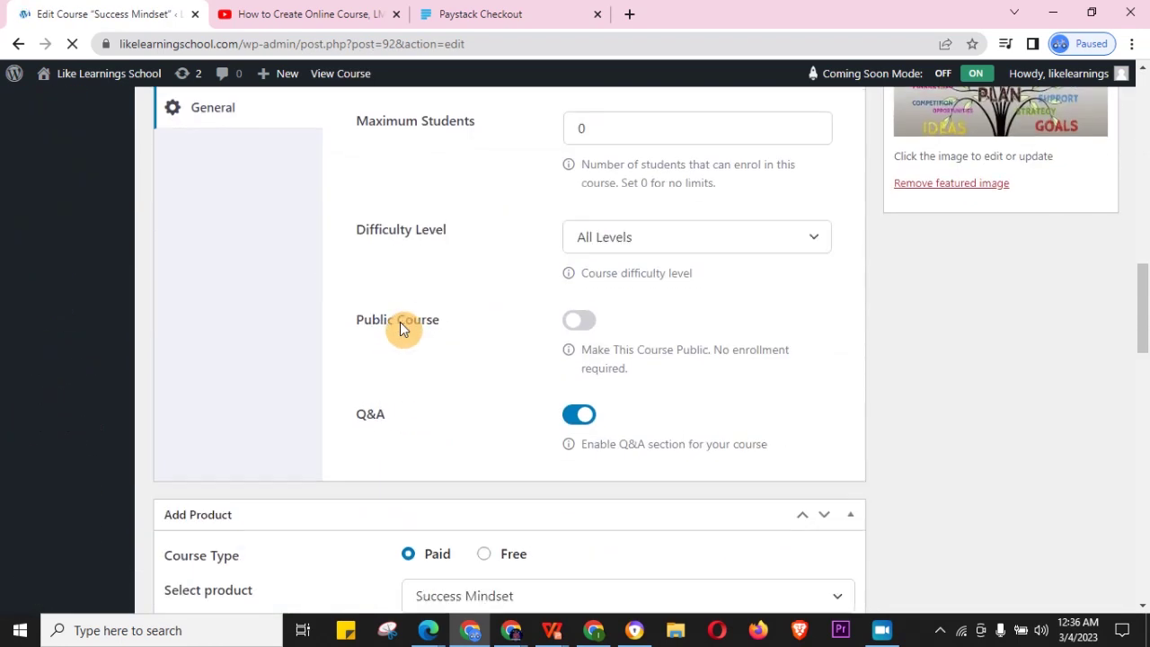
{"action": "scroll", "coordinate": [400, 326], "scroll_direction": "down", "scroll_amount": 2}
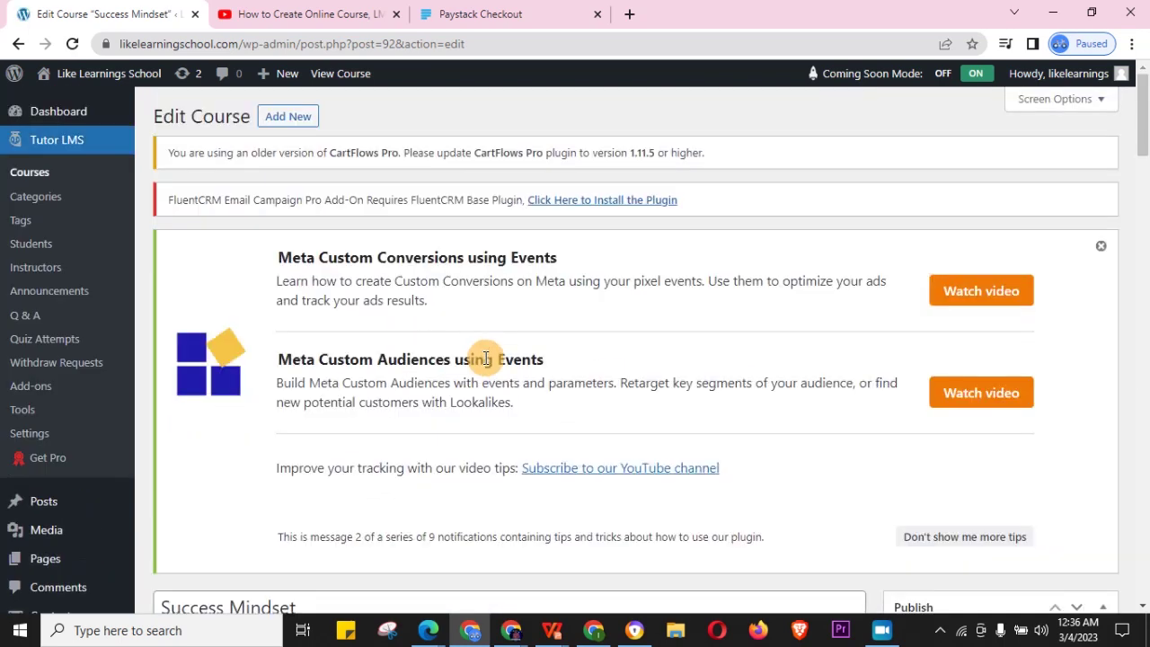
{"action": "scroll", "coordinate": [480, 362], "scroll_direction": "down", "scroll_amount": 1}
{"action": "scroll", "coordinate": [467, 375], "scroll_direction": "down", "scroll_amount": 15}
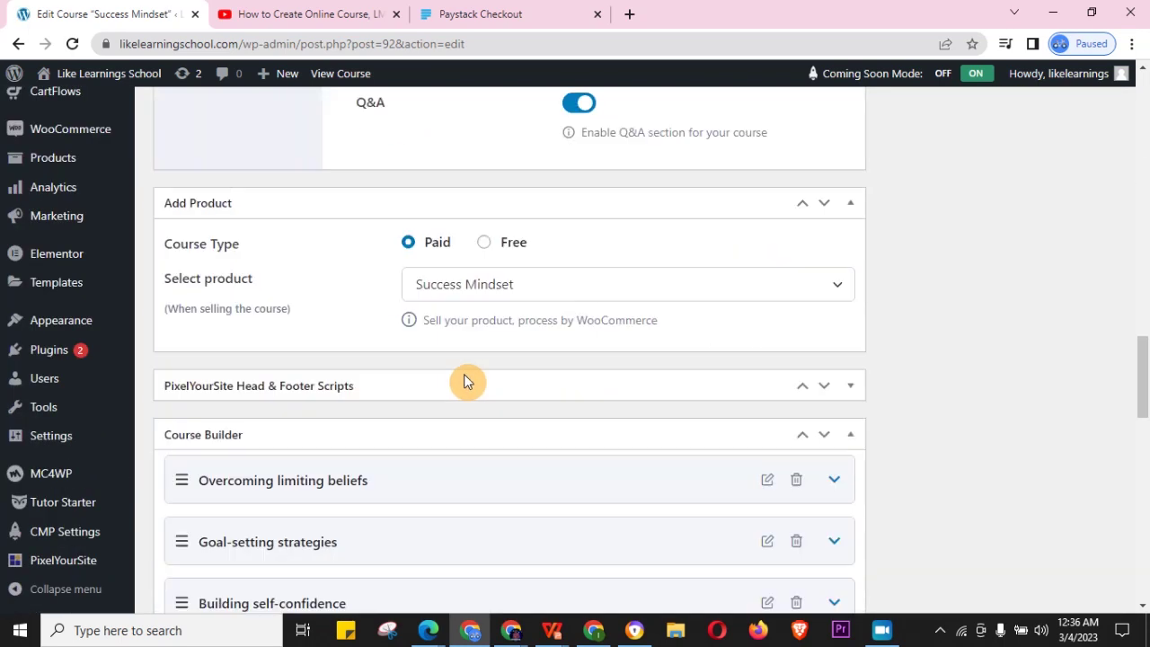
{"action": "left_click", "coordinate": [485, 250]}
{"action": "left_click", "coordinate": [410, 253]}
{"action": "left_click", "coordinate": [463, 299]}
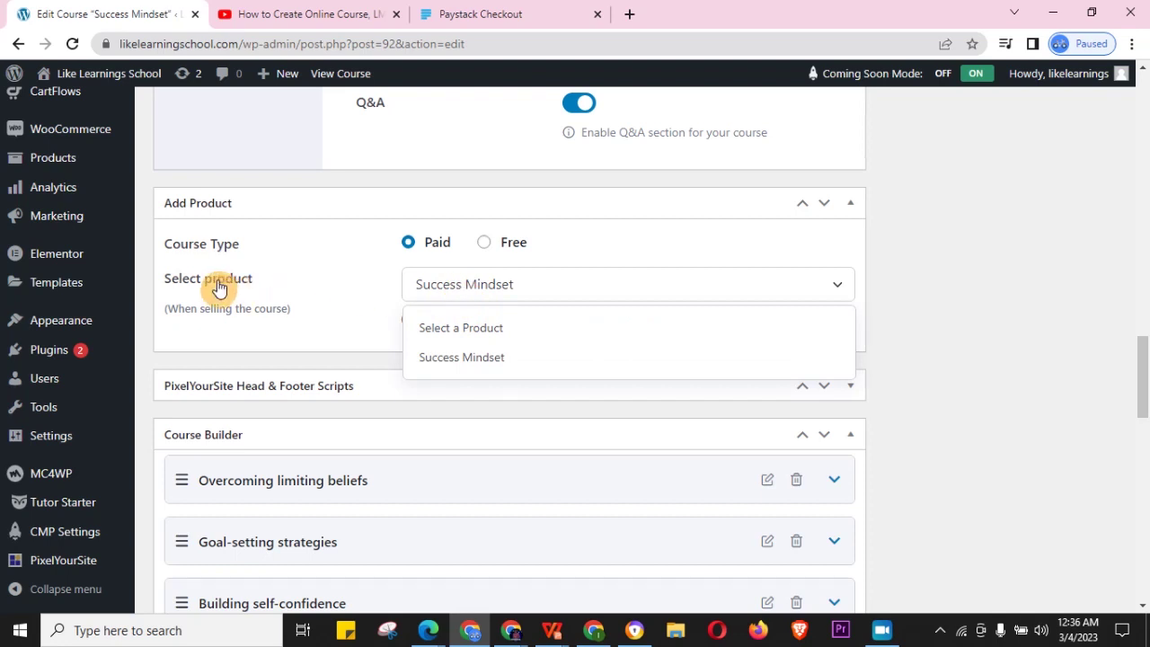
{"action": "left_click", "coordinate": [376, 292]}
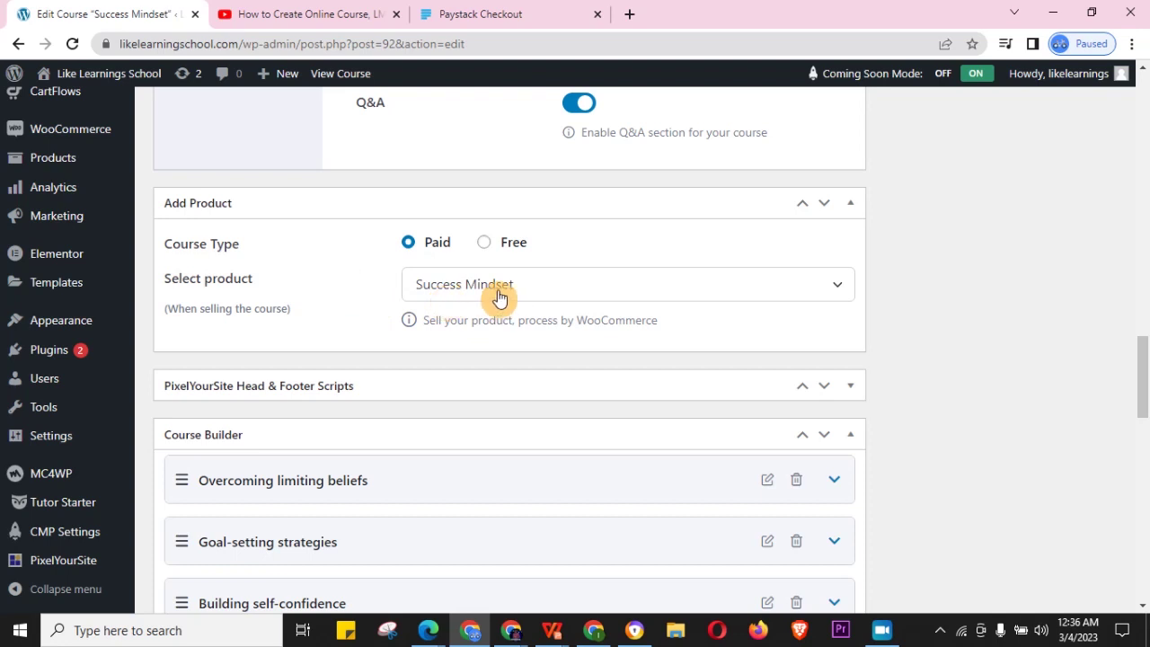
Step: Open the WooCommerce products list and look over the Success Mindset product entry
{"action": "scroll", "coordinate": [64, 269], "scroll_direction": "up", "scroll_amount": 2}
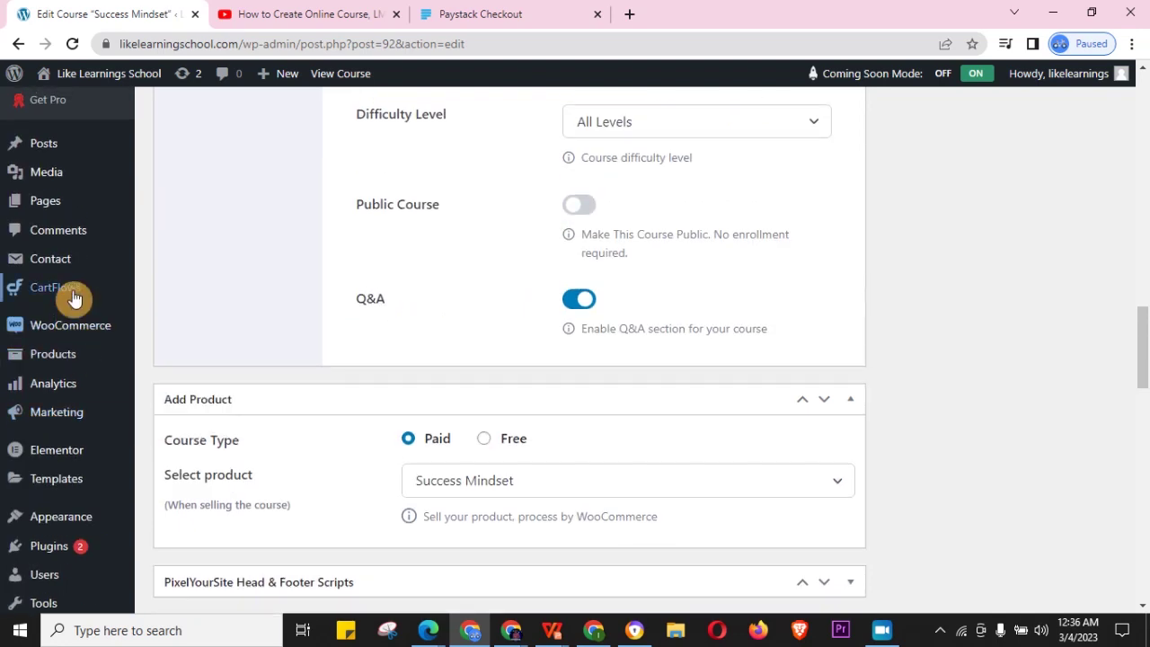
{"action": "mouse_move", "coordinate": [86, 333]}
{"action": "left_click", "coordinate": [69, 357]}
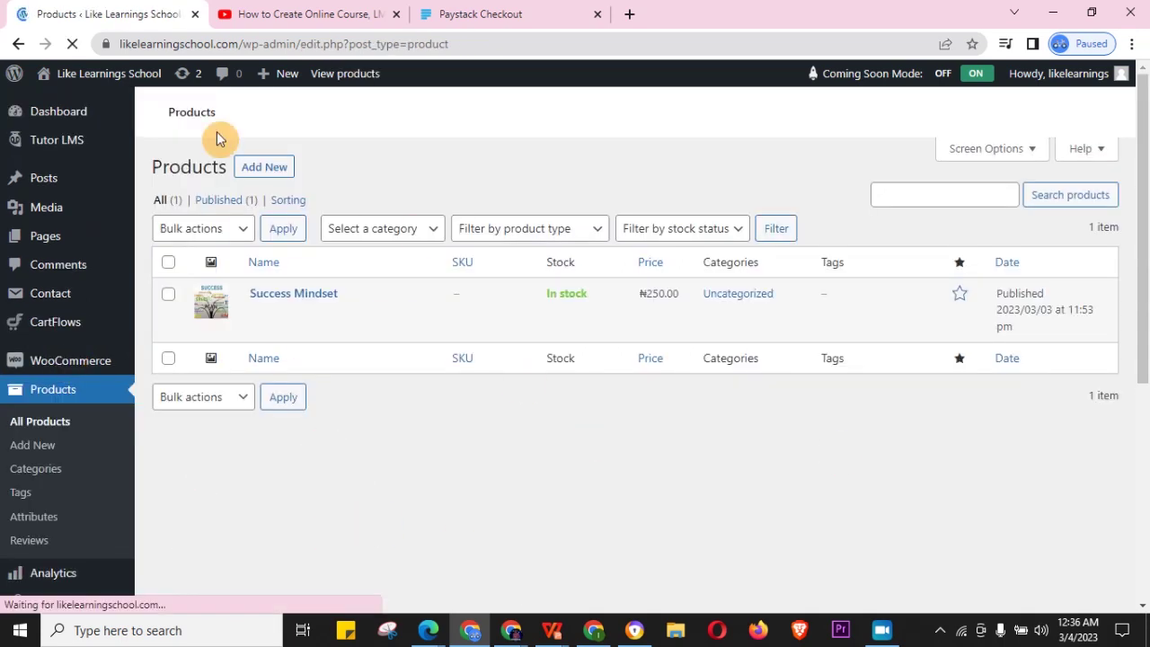
{"action": "left_click", "coordinate": [270, 173]}
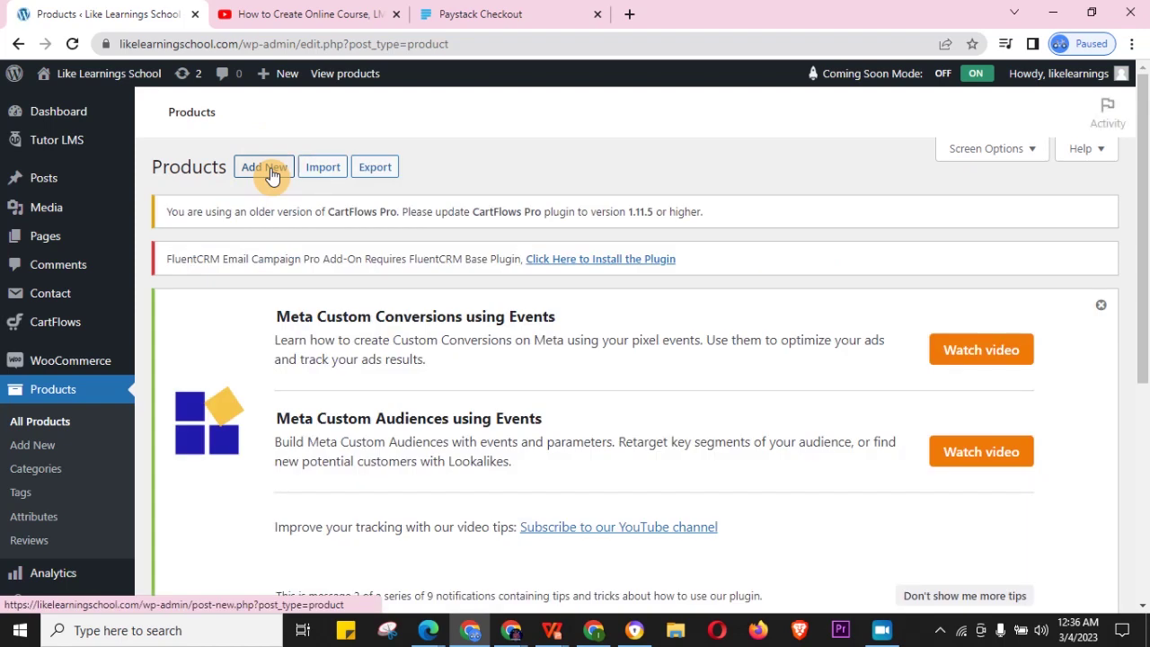
{"action": "scroll", "coordinate": [542, 326], "scroll_direction": "down", "scroll_amount": 2}
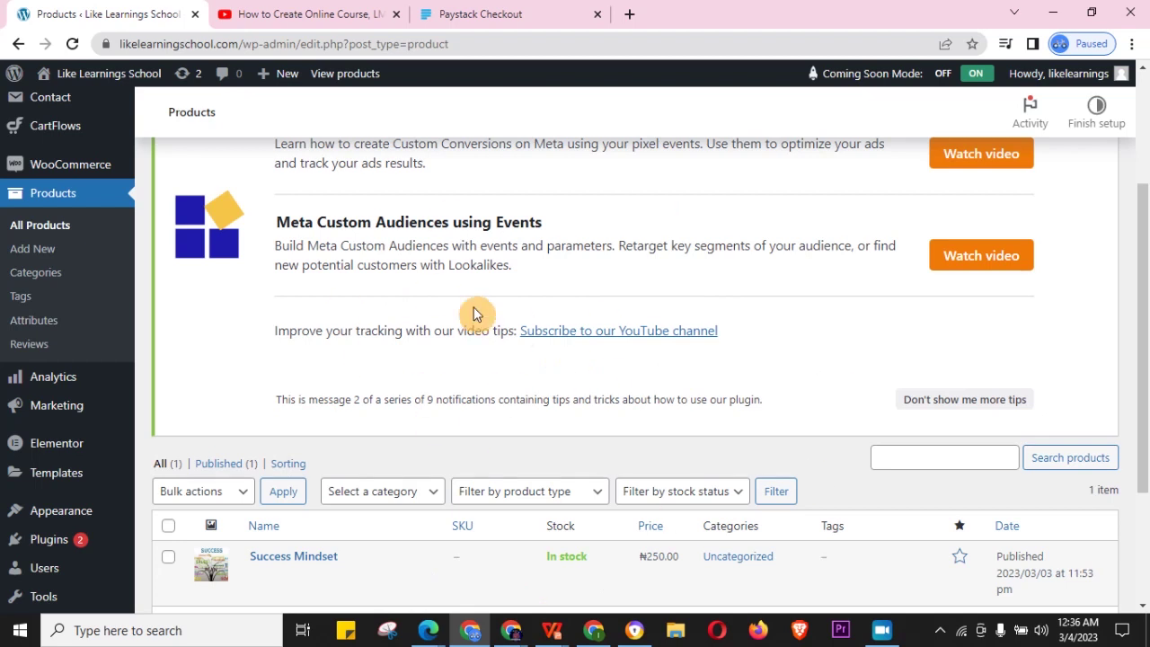
{"action": "scroll", "coordinate": [520, 352], "scroll_direction": "down", "scroll_amount": 2}
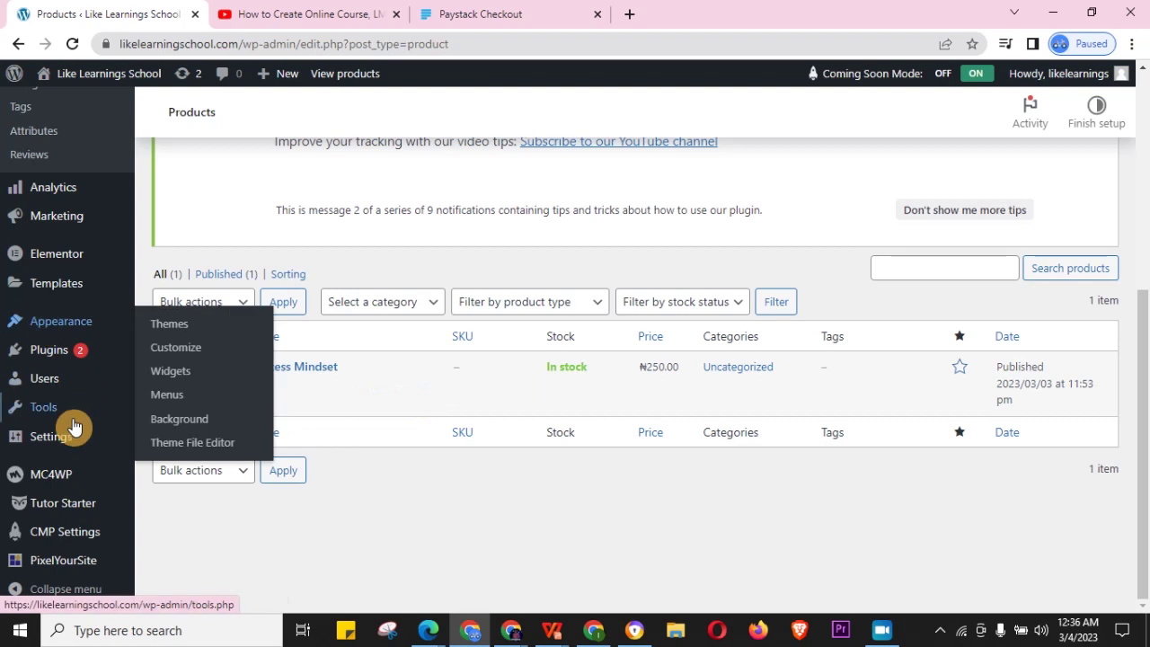
{"action": "scroll", "coordinate": [64, 286], "scroll_direction": "up", "scroll_amount": 4}
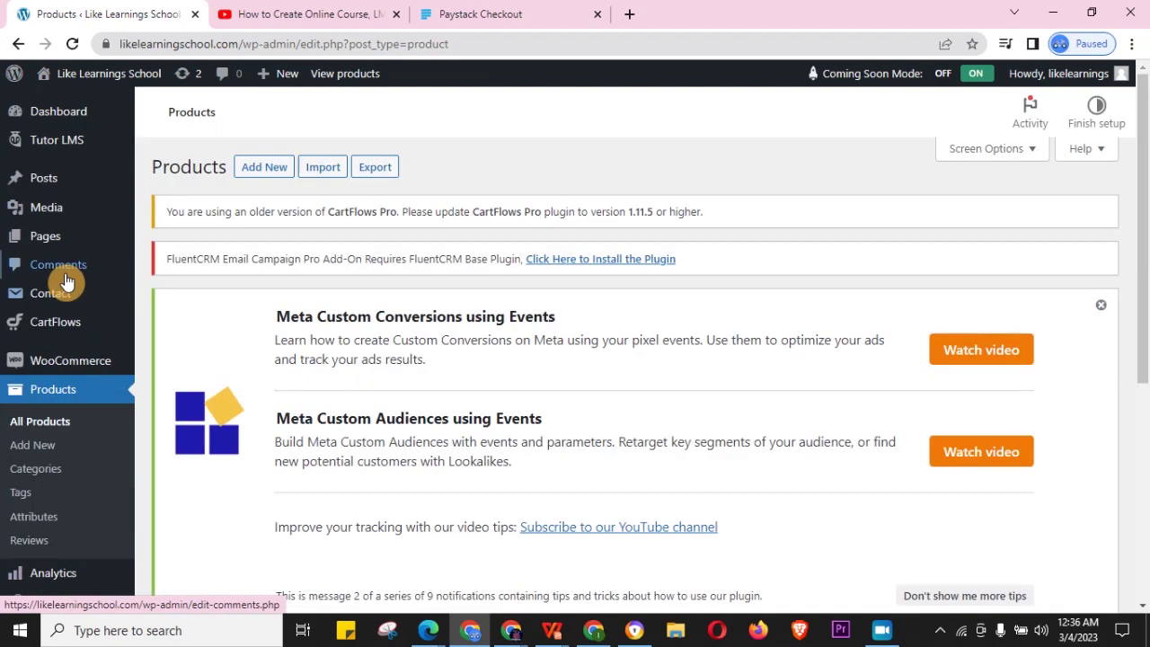
Step: Reopen the Success Mindset course from the Tutor LMS course list and select its title text
{"action": "mouse_move", "coordinate": [58, 377]}
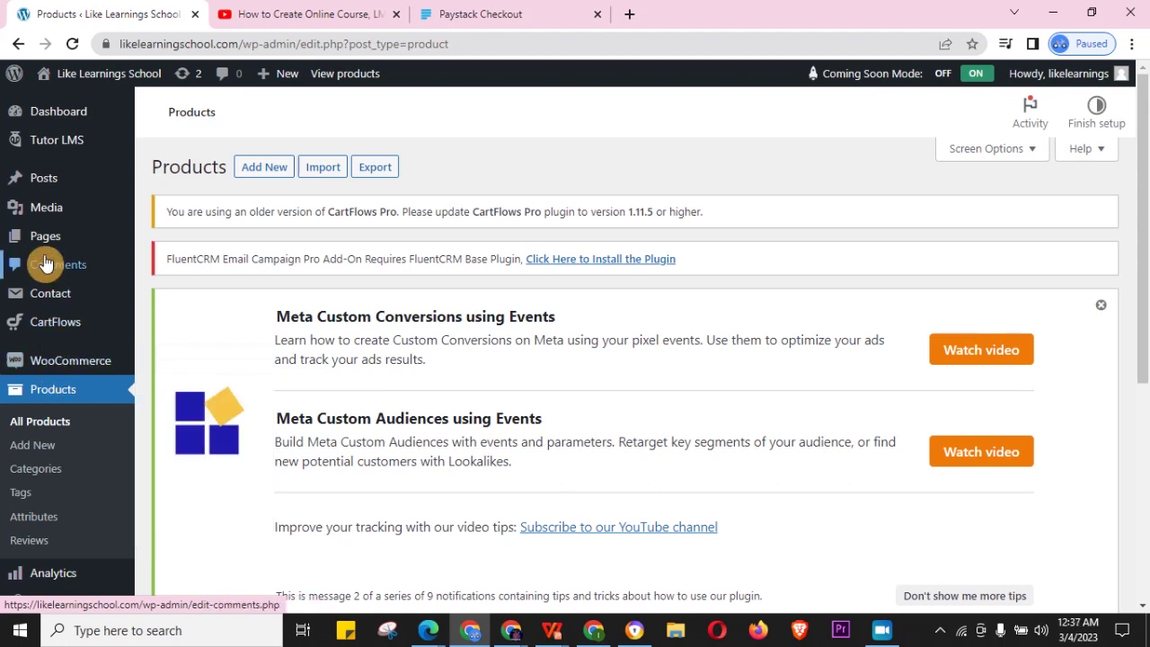
{"action": "mouse_move", "coordinate": [56, 145]}
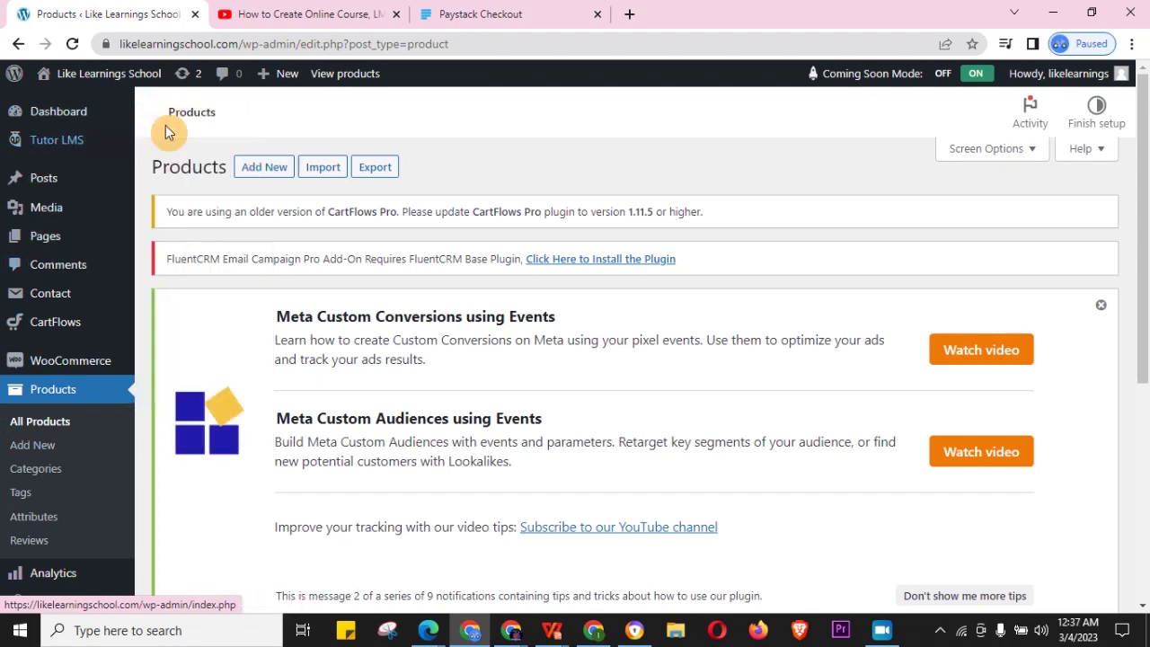
{"action": "mouse_move", "coordinate": [106, 146]}
{"action": "left_click", "coordinate": [159, 146]}
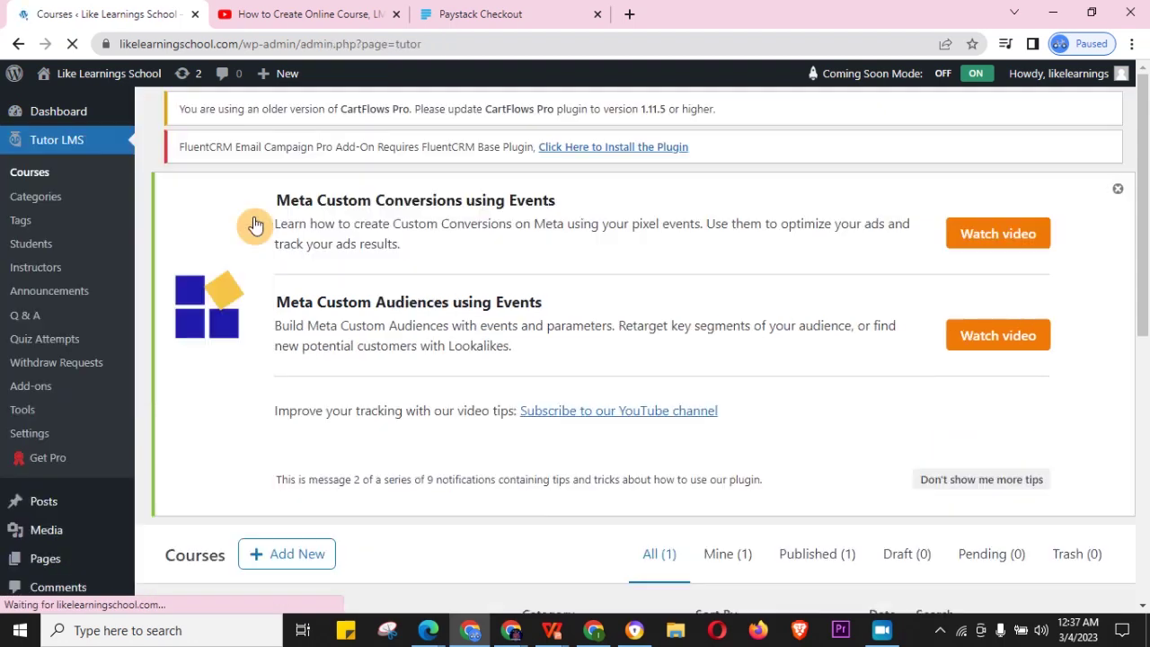
{"action": "scroll", "coordinate": [305, 243], "scroll_direction": "down", "scroll_amount": 5}
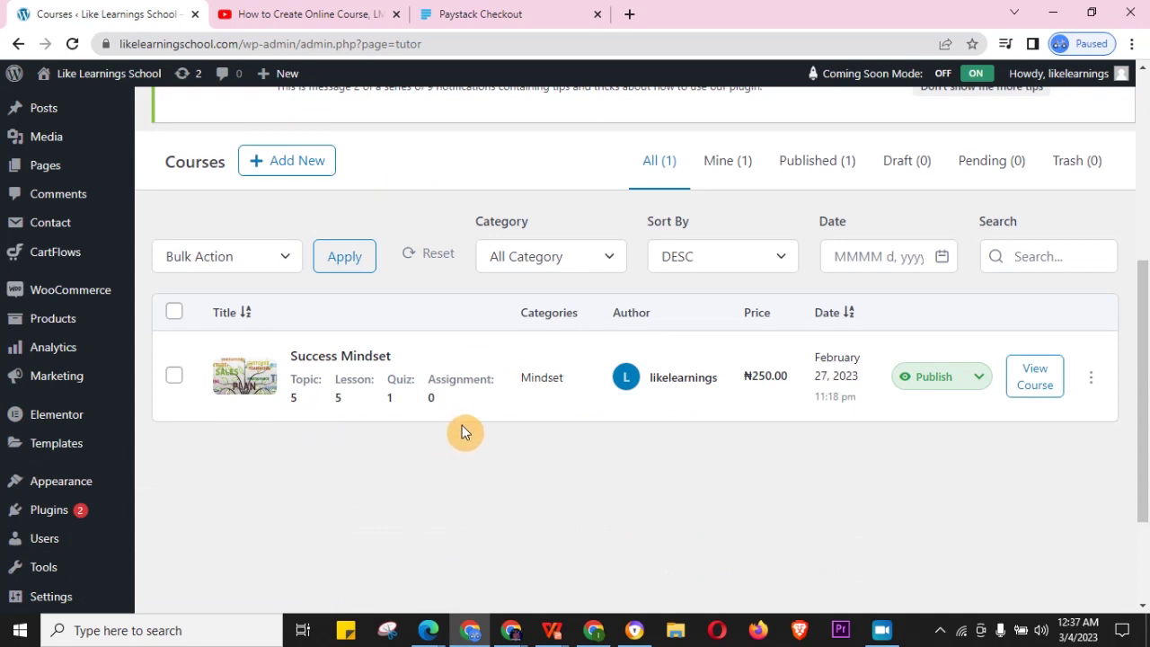
{"action": "left_click", "coordinate": [331, 358]}
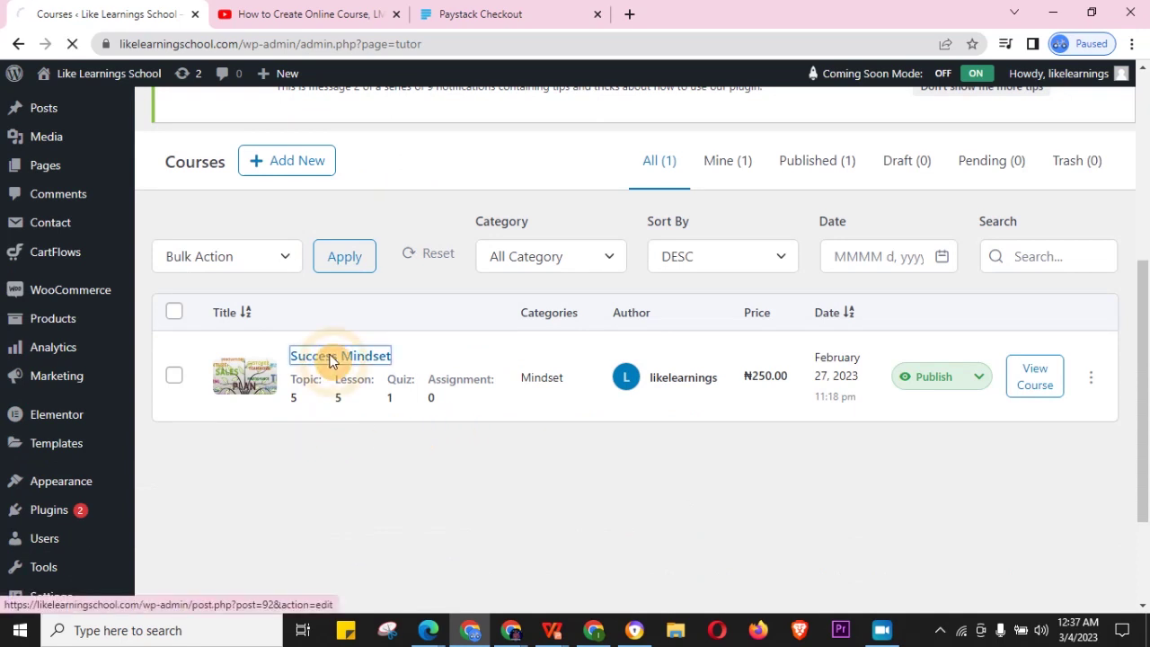
{"action": "scroll", "coordinate": [326, 390], "scroll_direction": "down", "scroll_amount": 5}
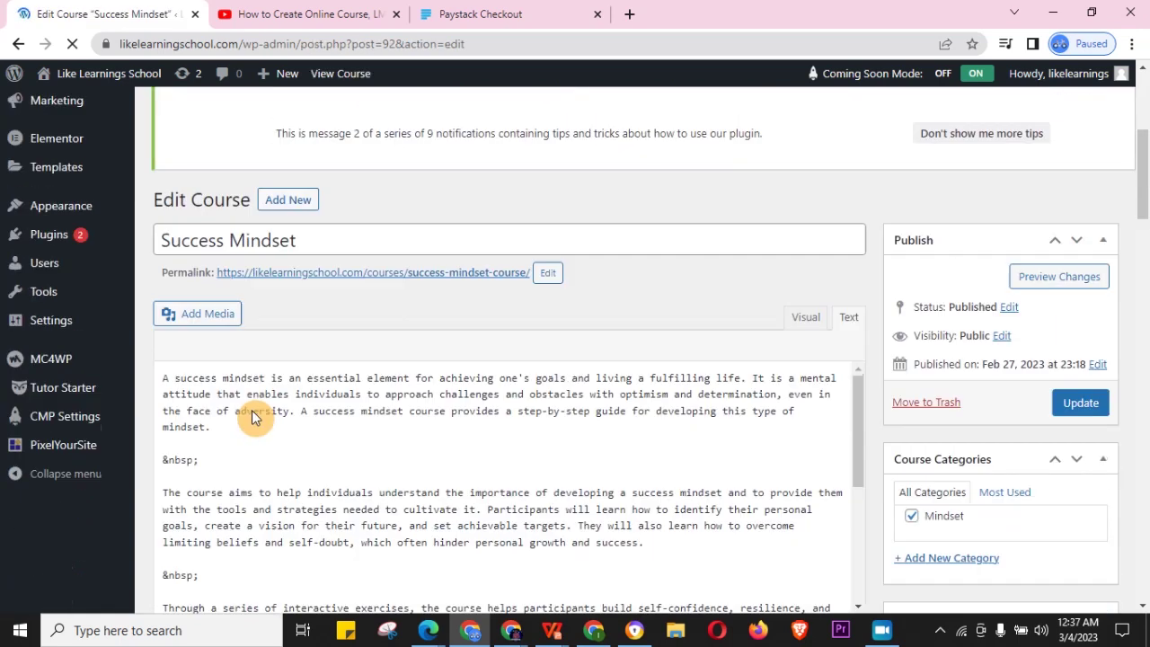
{"action": "left_click_drag", "start_coordinate": [301, 192], "coordinate": [150, 205]}
{"action": "scroll", "coordinate": [143, 360], "scroll_direction": "up", "scroll_amount": 5}
{"action": "scroll", "coordinate": [68, 452], "scroll_direction": "down", "scroll_amount": 3}
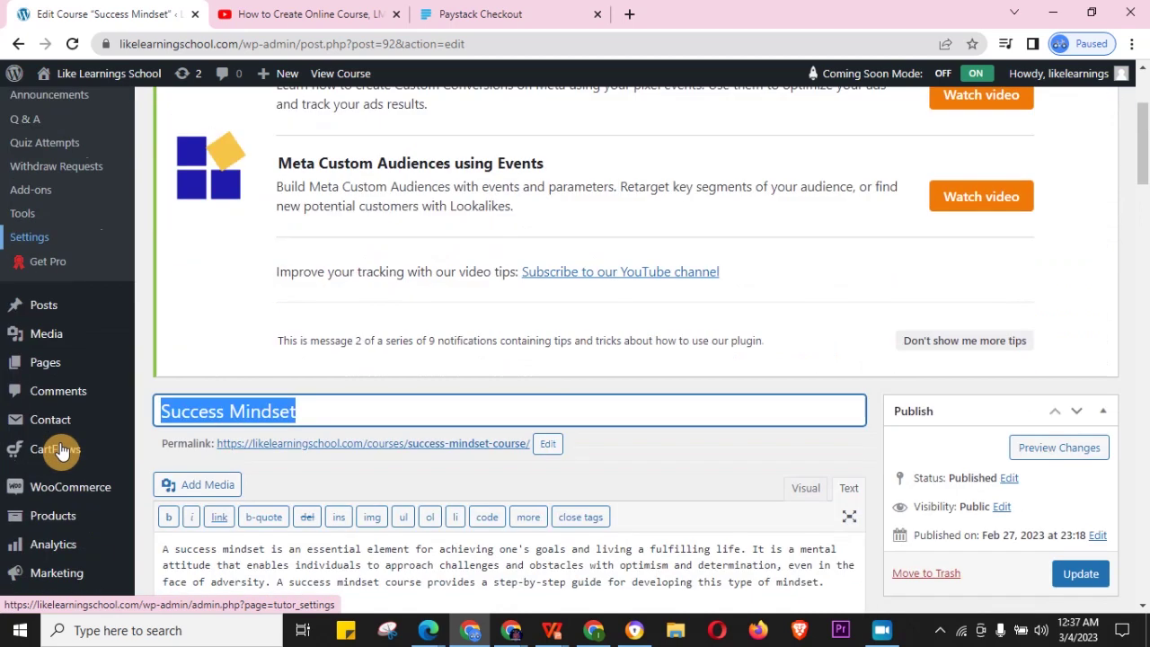
Step: Return to the WooCommerce products list and start adding a new product
{"action": "scroll", "coordinate": [77, 468], "scroll_direction": "down", "scroll_amount": 2}
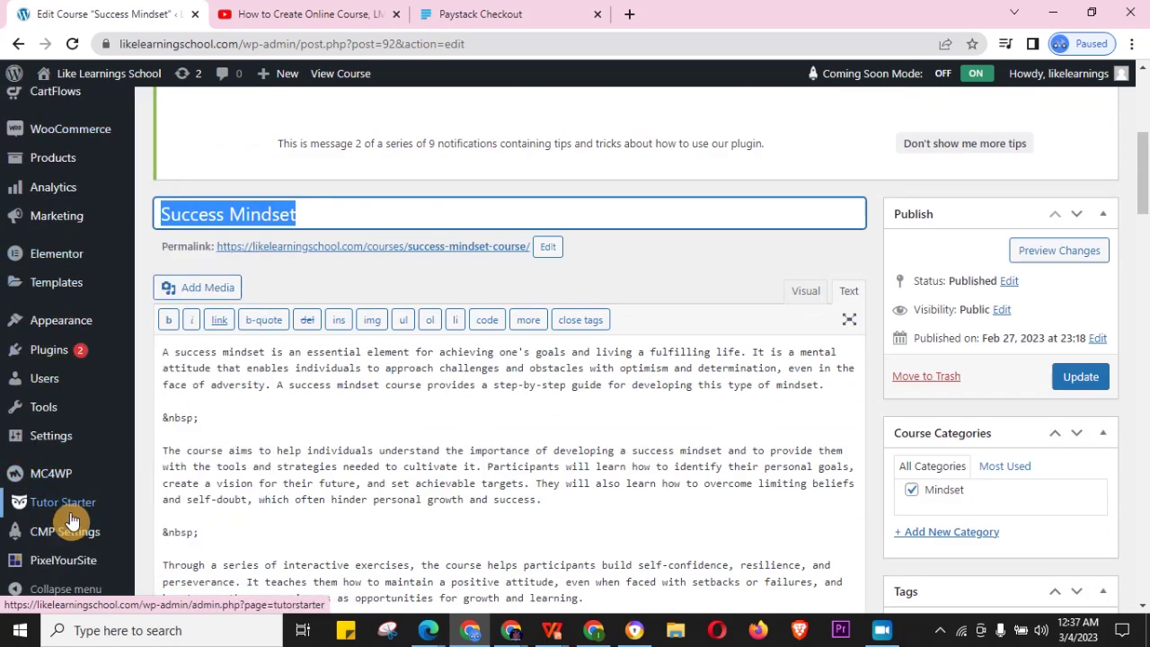
{"action": "mouse_move", "coordinate": [74, 537]}
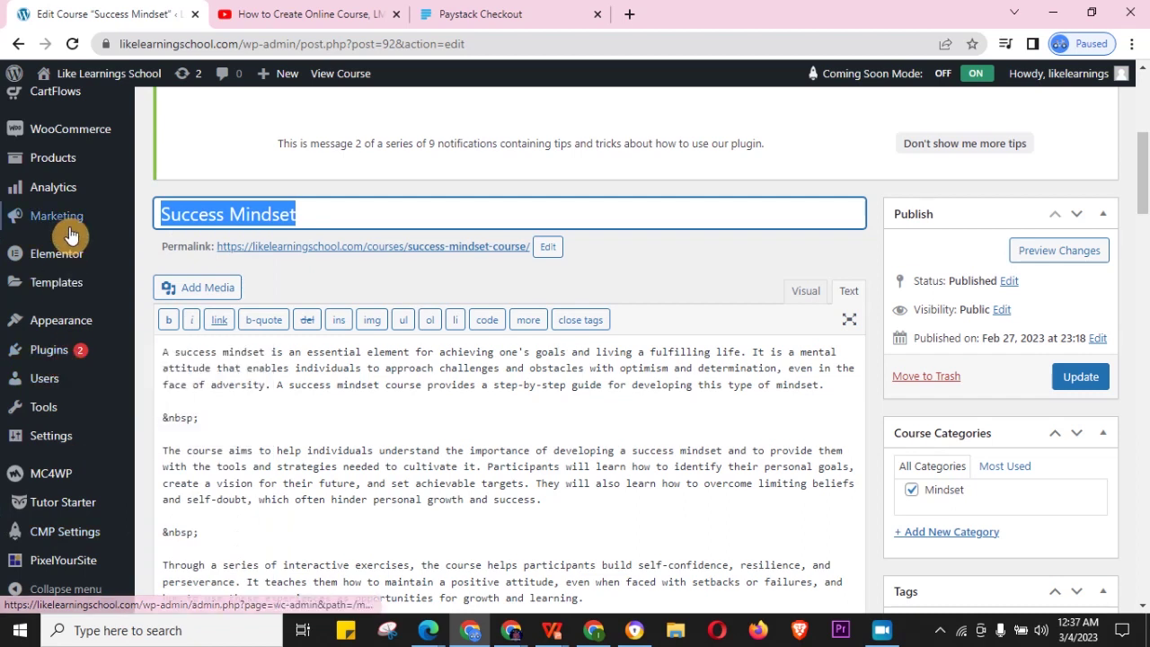
{"action": "mouse_move", "coordinate": [72, 232]}
{"action": "scroll", "coordinate": [72, 437], "scroll_direction": "down", "scroll_amount": 2}
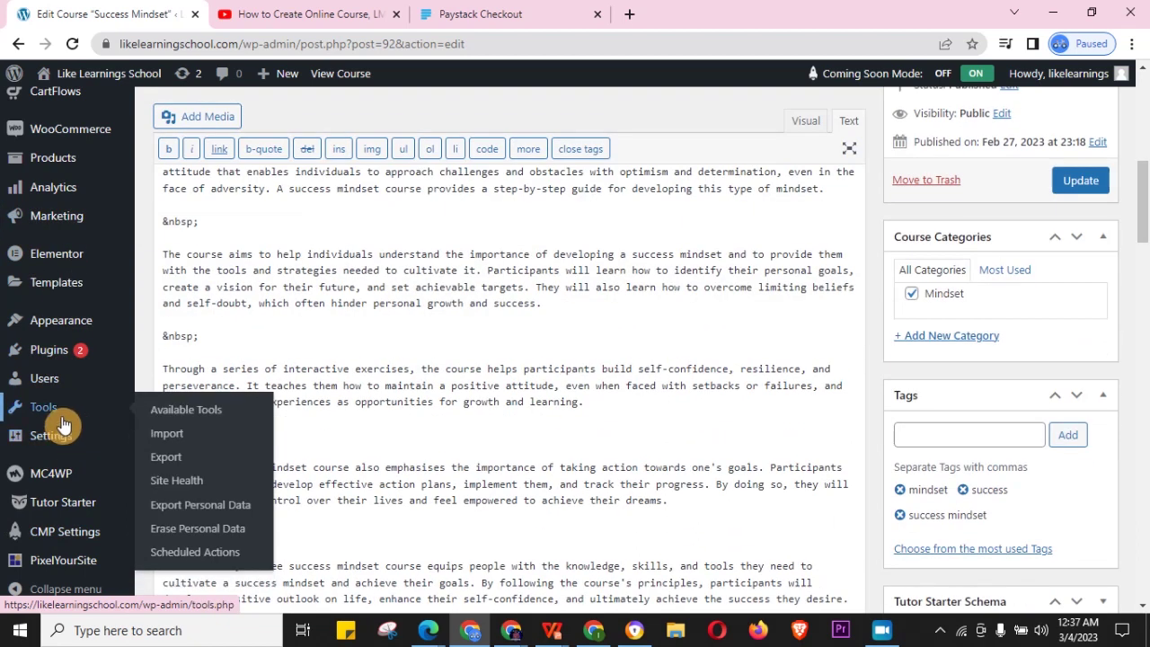
{"action": "mouse_move", "coordinate": [63, 142]}
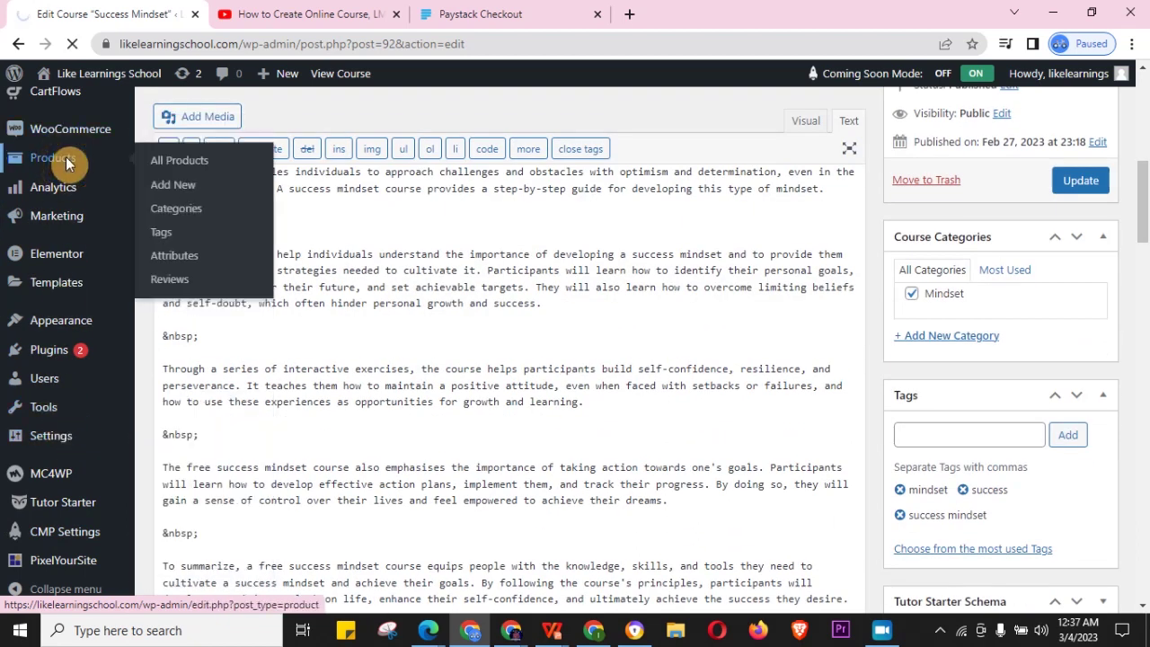
{"action": "left_click", "coordinate": [65, 159]}
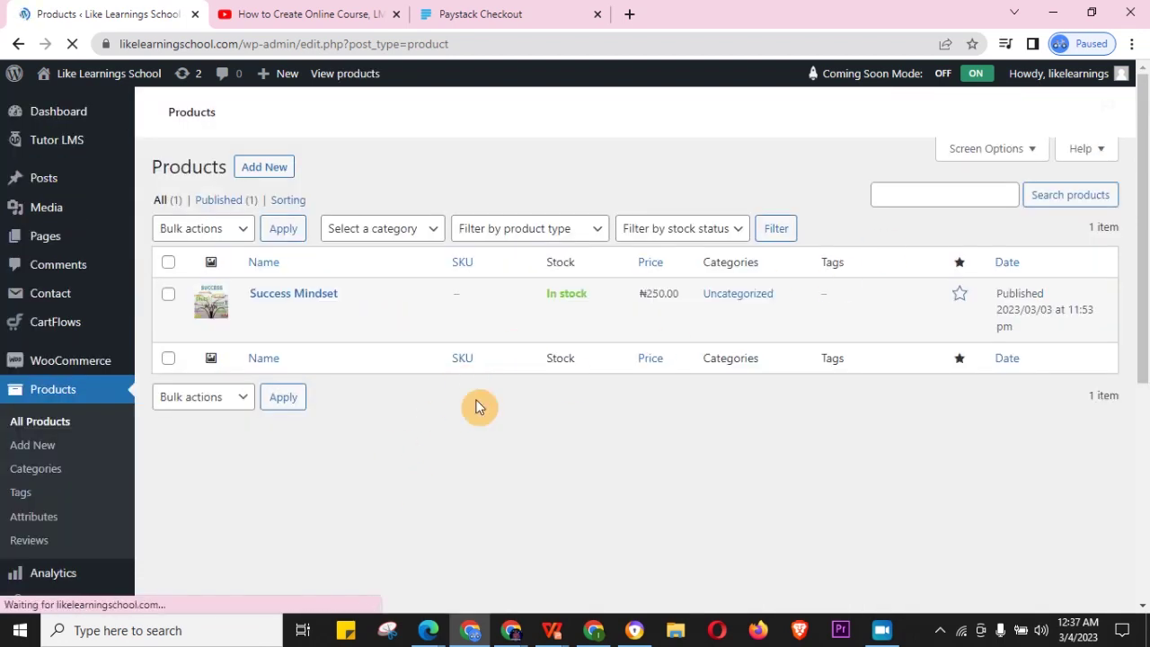
{"action": "scroll", "coordinate": [377, 423], "scroll_direction": "down", "scroll_amount": 4}
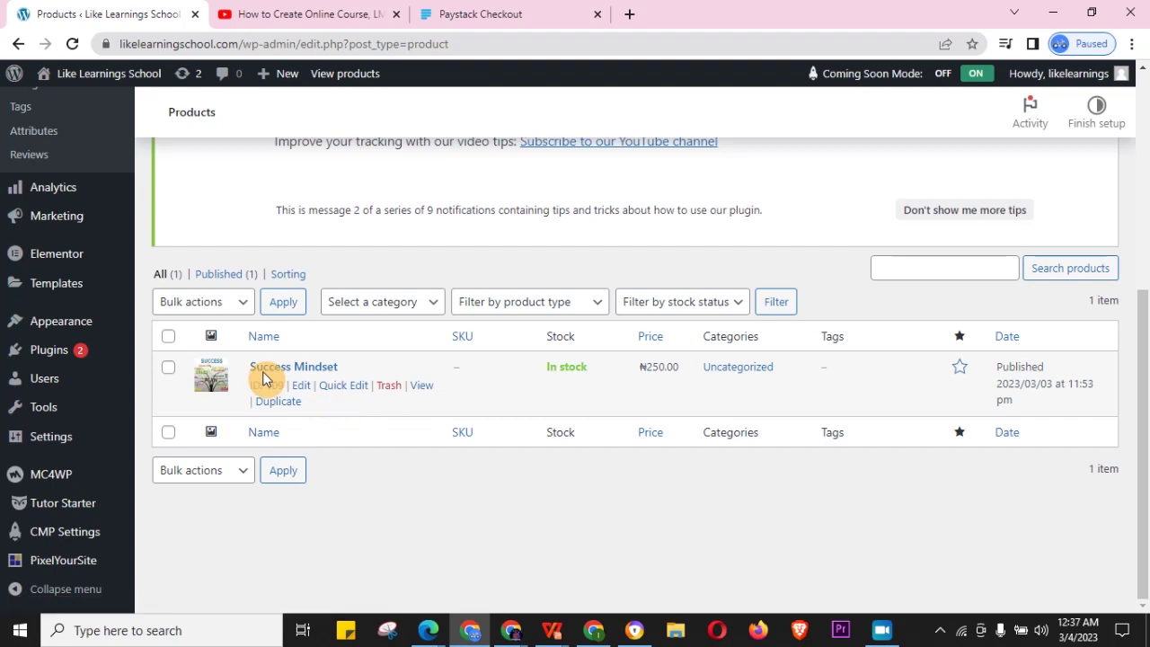
{"action": "scroll", "coordinate": [306, 376], "scroll_direction": "up", "scroll_amount": 5}
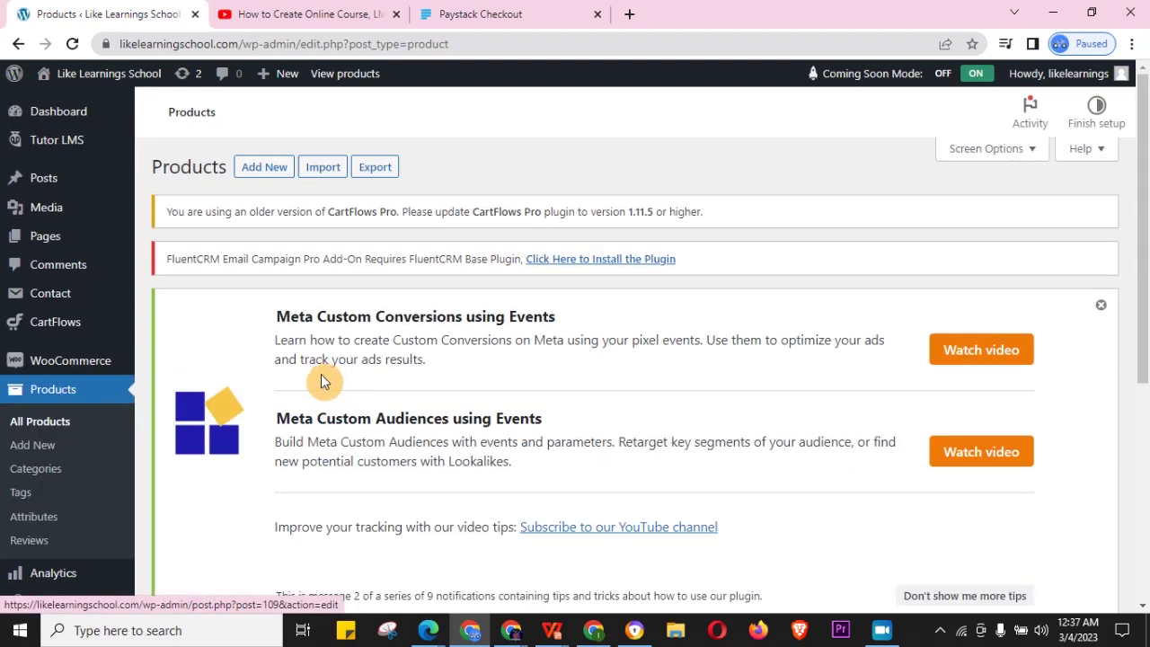
{"action": "left_click", "coordinate": [262, 167]}
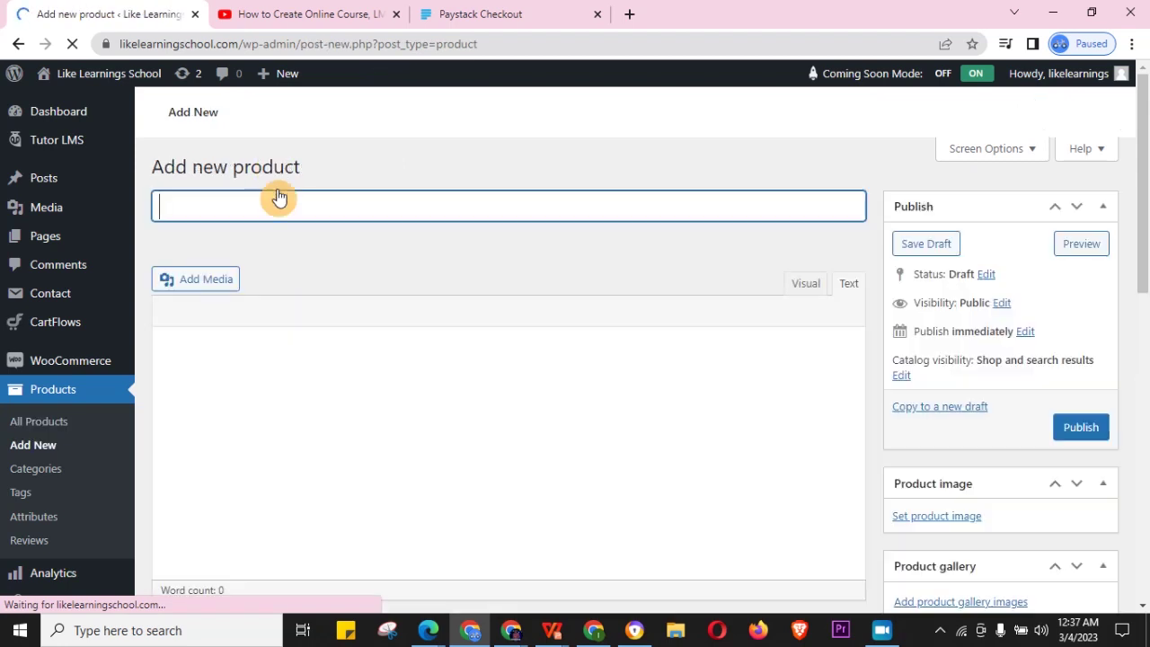
Step: Title the new product SUCCESS MINDSET, replacing the pasted video title
{"action": "type", "text": "How to integrate Paystack payment gateway into a Woocommerce Wordpress Website"}
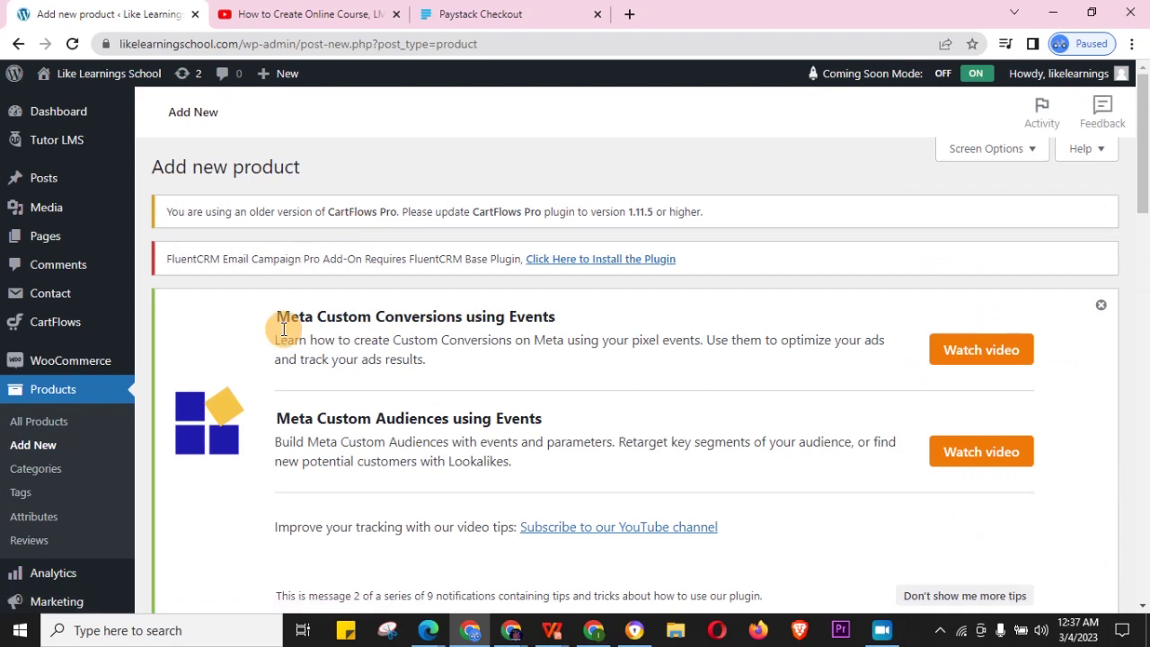
{"action": "scroll", "coordinate": [288, 335], "scroll_direction": "down", "scroll_amount": 2}
{"action": "scroll", "coordinate": [295, 341], "scroll_direction": "down", "scroll_amount": 2}
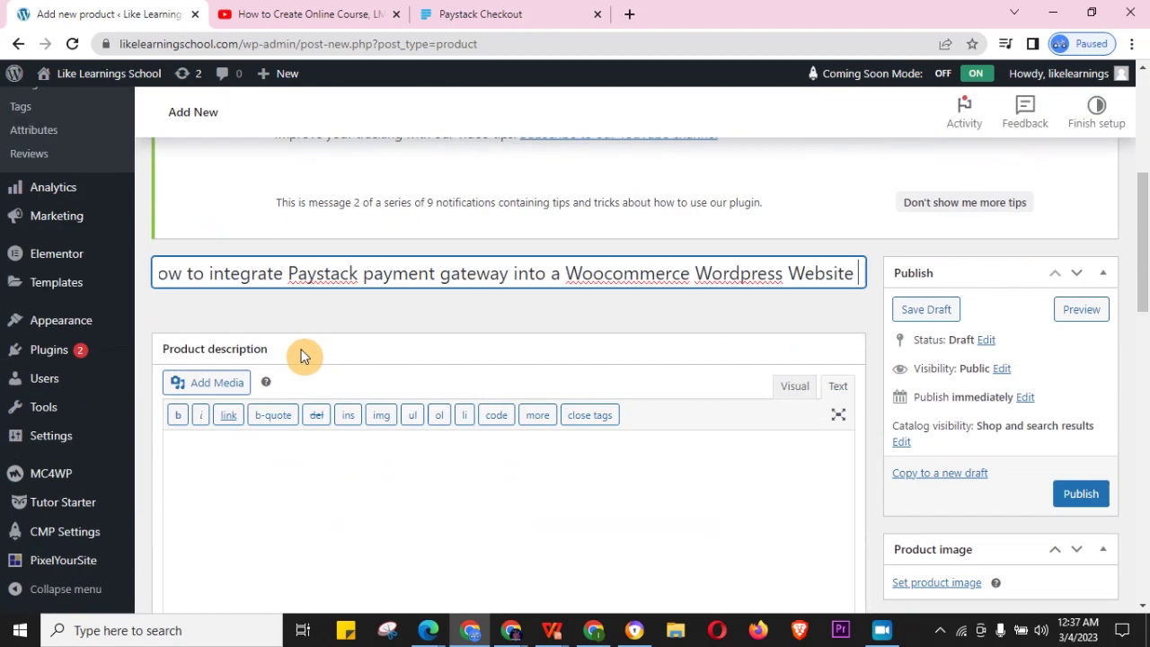
{"action": "triple_click", "coordinate": [351, 273]}
{"action": "type", "text": "SUCCESS MINDSET"}
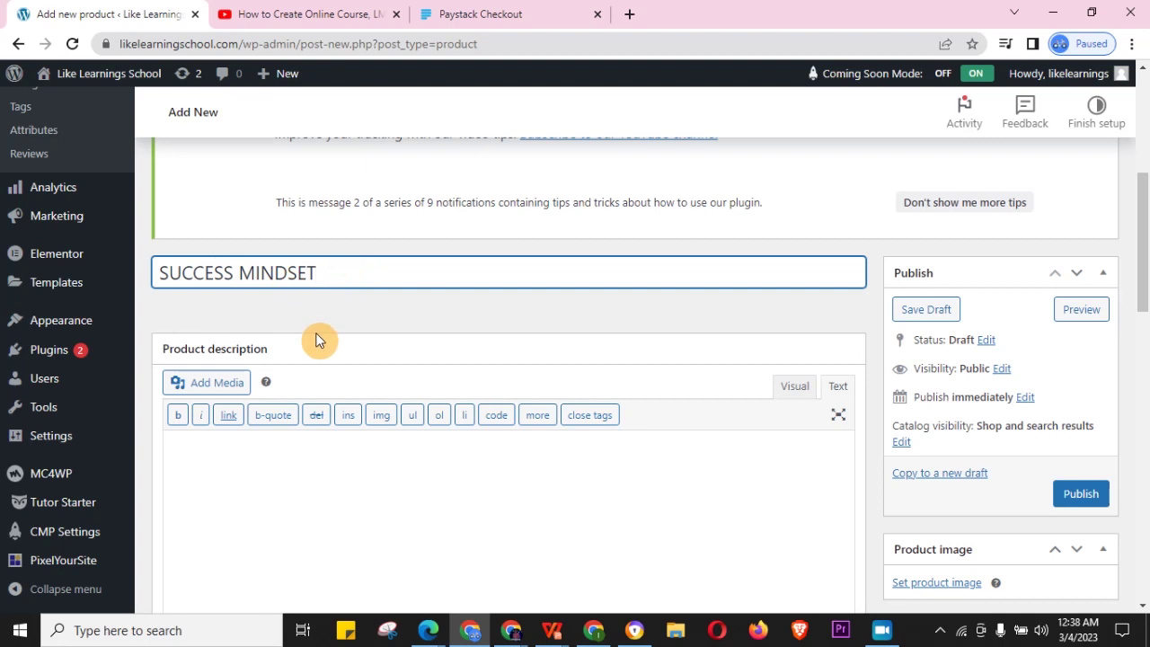
Step: Mark the SUCCESS MINDSET product as For Tutor and Virtual, and set its regular price to 7000 naira
{"action": "scroll", "coordinate": [319, 333], "scroll_direction": "down", "scroll_amount": 4}
{"action": "scroll", "coordinate": [356, 278], "scroll_direction": "up", "scroll_amount": 2}
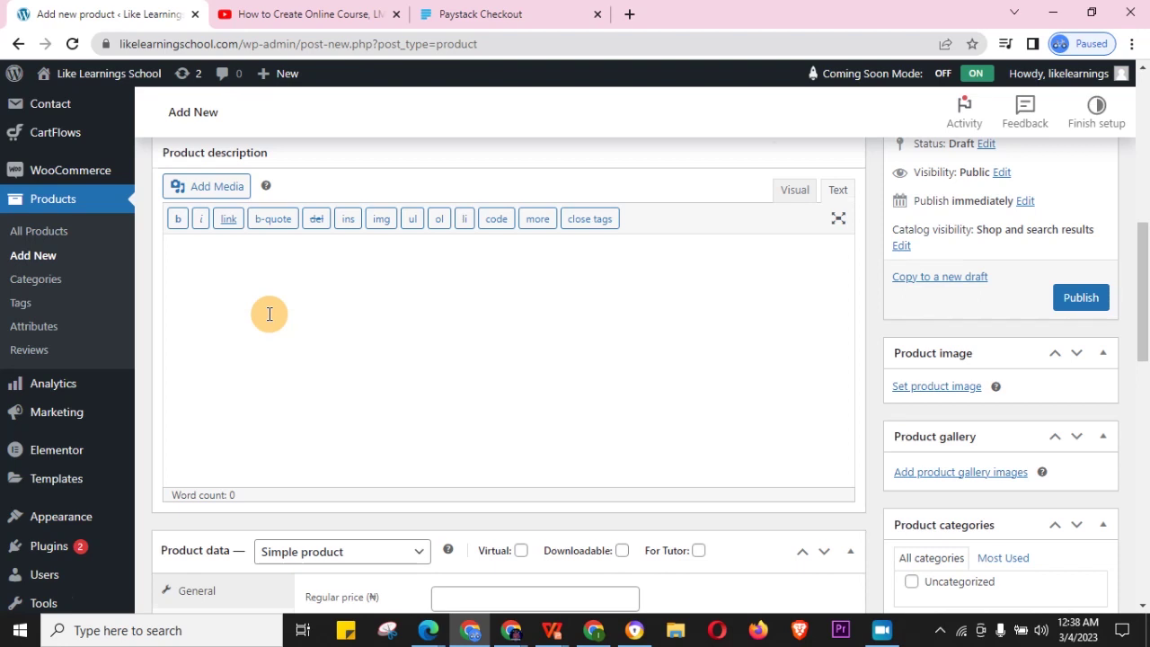
{"action": "scroll", "coordinate": [268, 314], "scroll_direction": "down", "scroll_amount": 2}
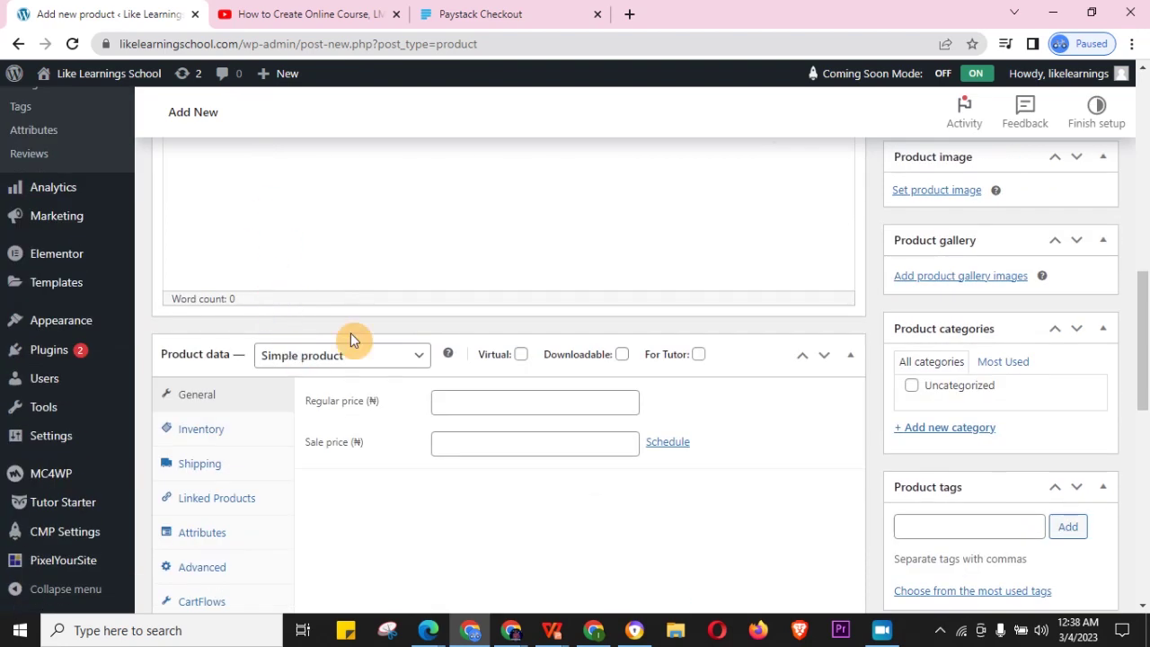
{"action": "left_click", "coordinate": [699, 357]}
{"action": "scroll", "coordinate": [27, 202], "scroll_direction": "up", "scroll_amount": 5}
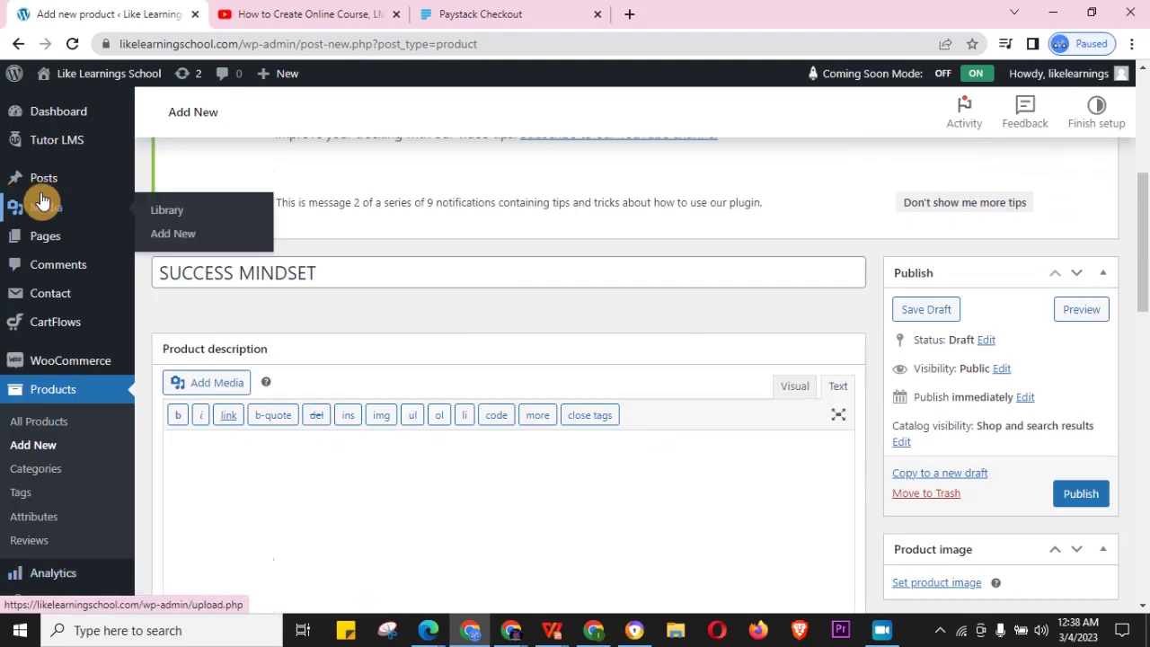
{"action": "scroll", "coordinate": [424, 357], "scroll_direction": "down", "scroll_amount": 4}
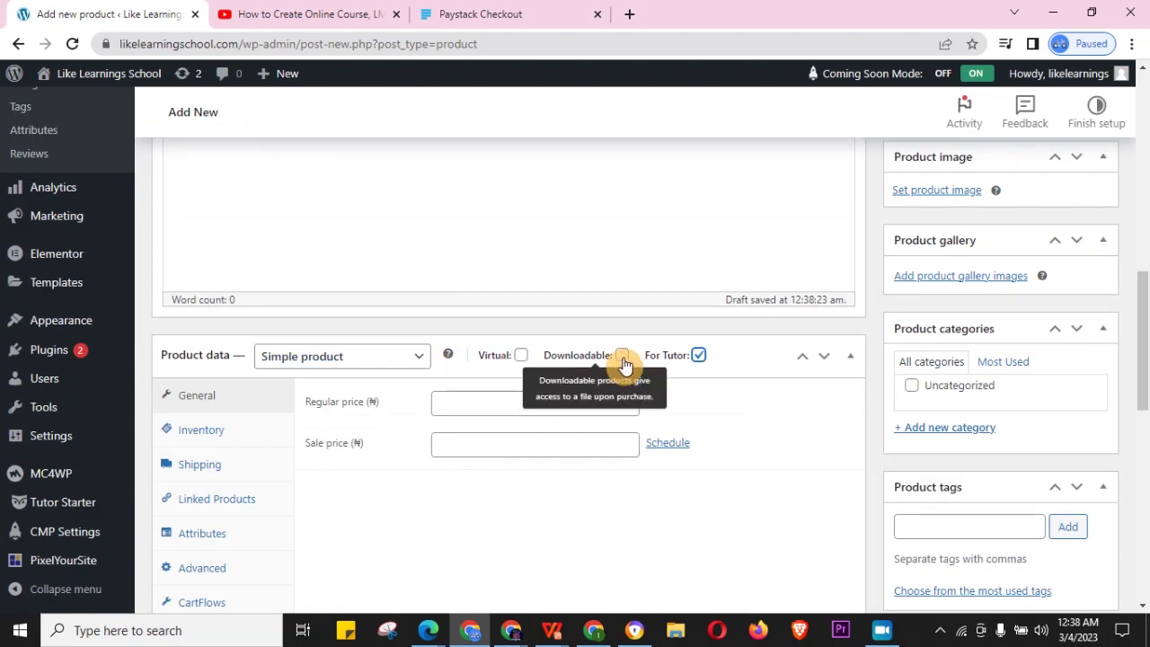
{"action": "left_click", "coordinate": [522, 356]}
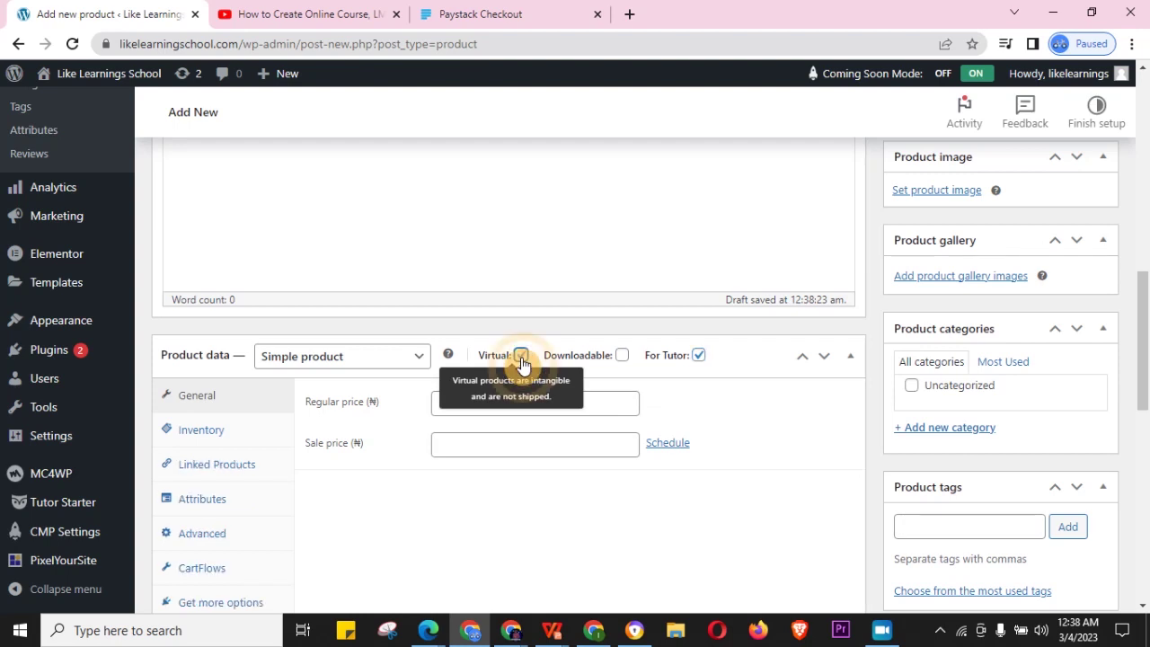
{"action": "left_click", "coordinate": [463, 405]}
{"action": "left_click", "coordinate": [530, 444]}
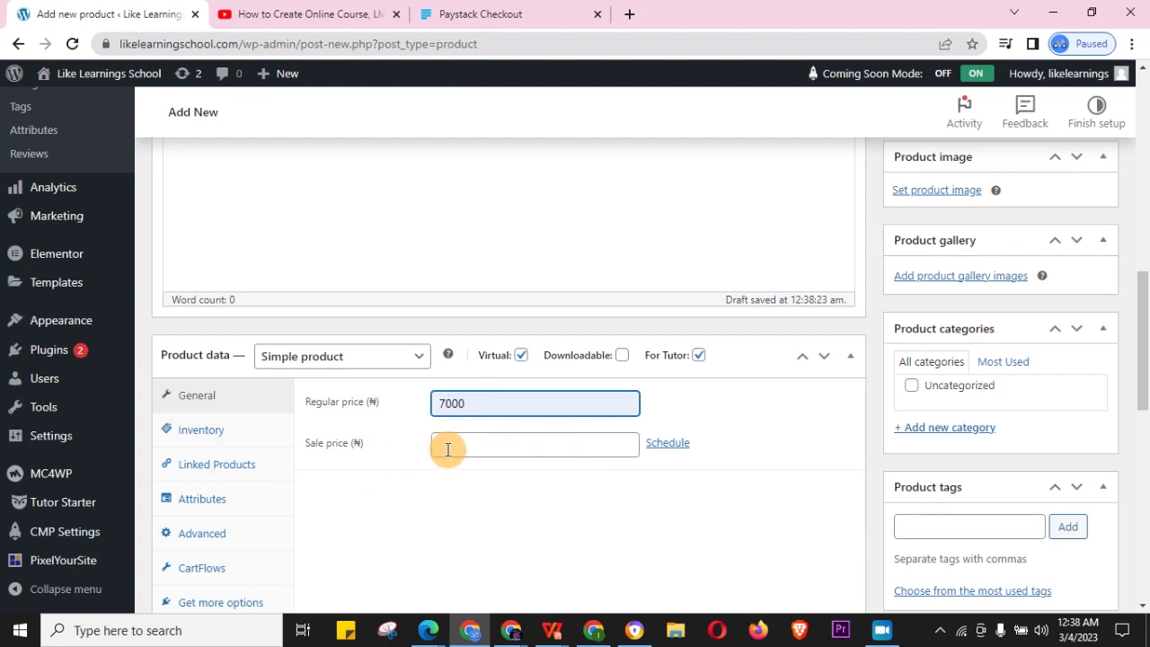
Step: Set the success word-tree picture download.jpg from the media library as the product image
{"action": "scroll", "coordinate": [478, 465], "scroll_direction": "down", "scroll_amount": 5}
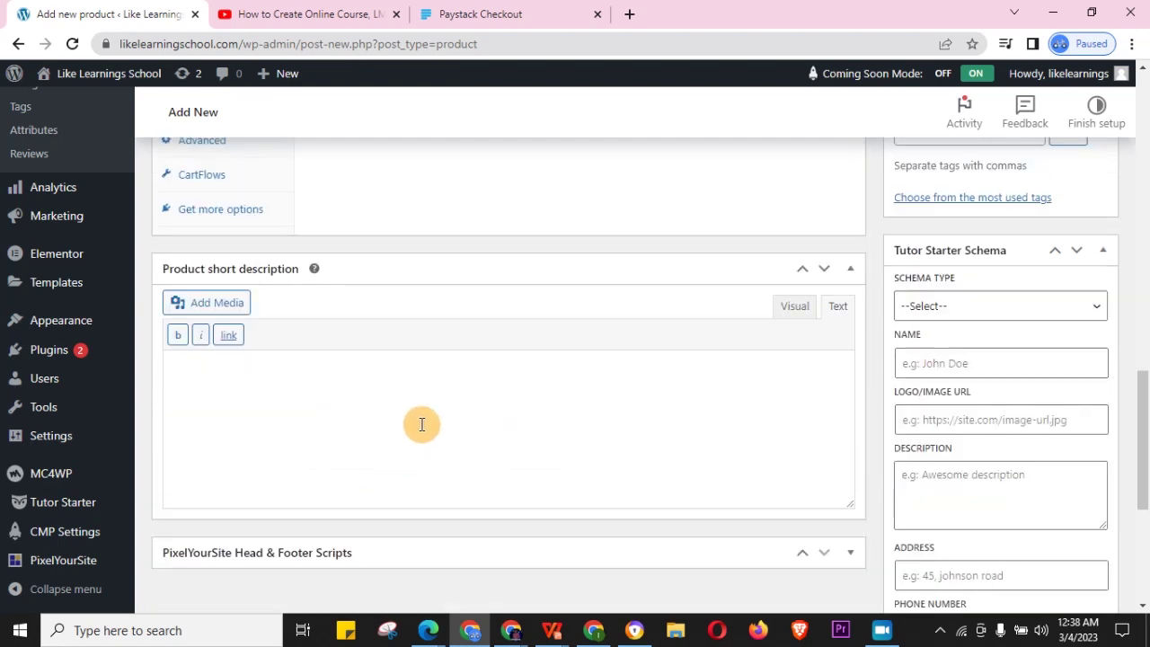
{"action": "scroll", "coordinate": [421, 424], "scroll_direction": "down", "scroll_amount": 4}
{"action": "scroll", "coordinate": [1002, 488], "scroll_direction": "up", "scroll_amount": 7}
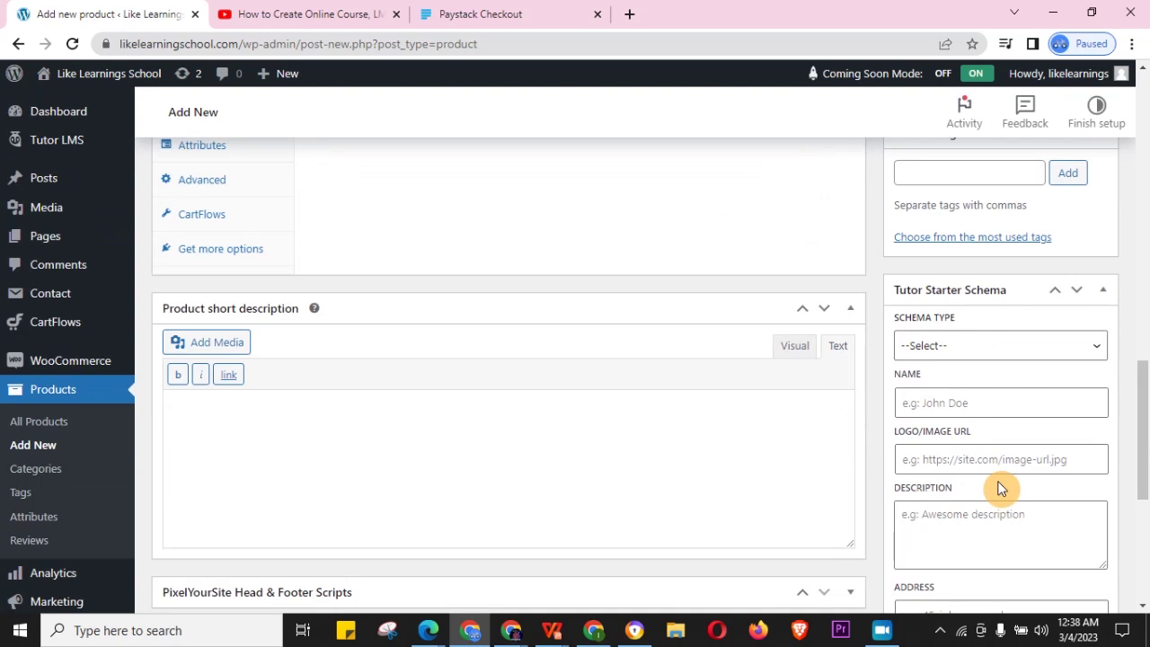
{"action": "scroll", "coordinate": [974, 373], "scroll_direction": "up", "scroll_amount": 4}
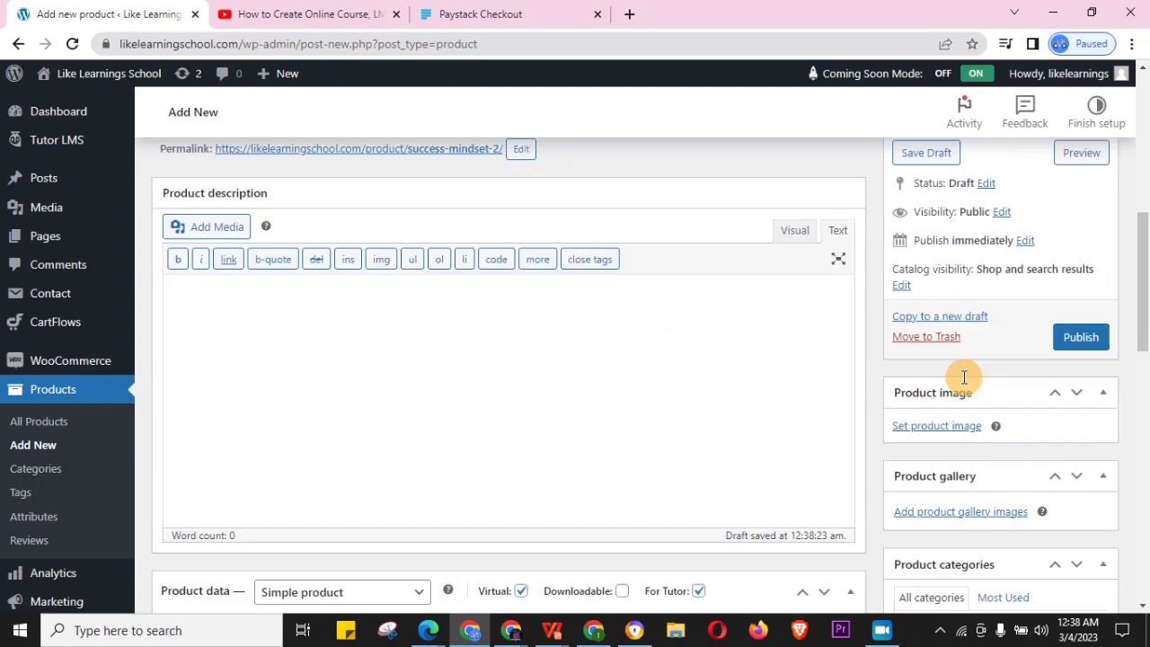
{"action": "left_click", "coordinate": [934, 431]}
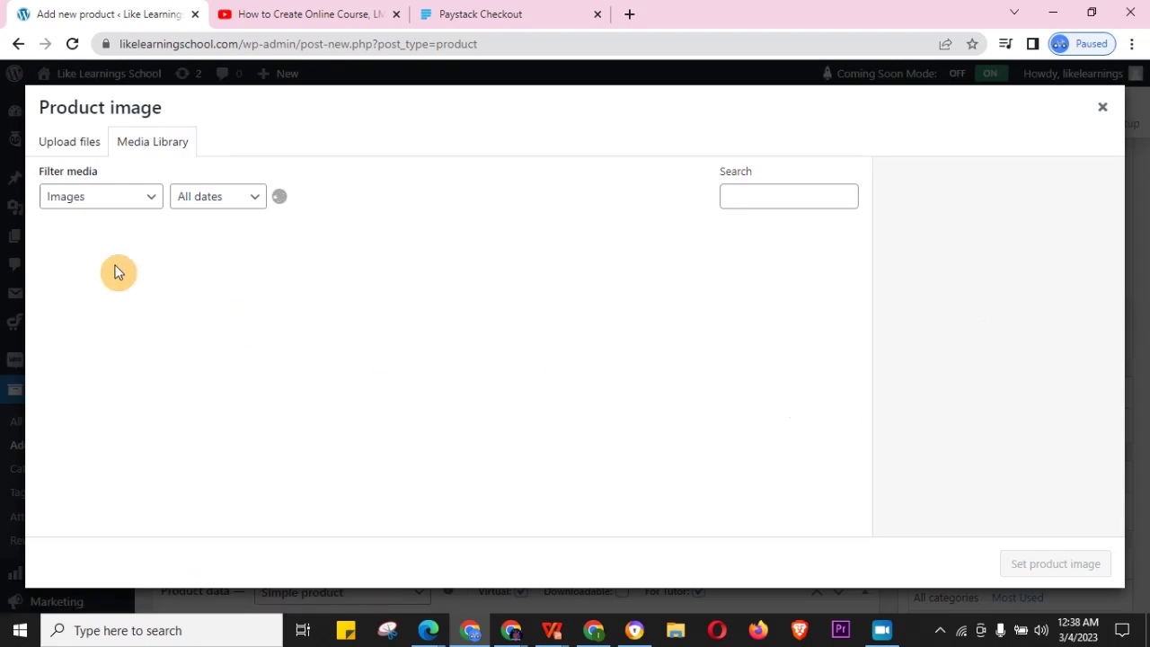
{"action": "scroll", "coordinate": [521, 386], "scroll_direction": "down", "scroll_amount": 2}
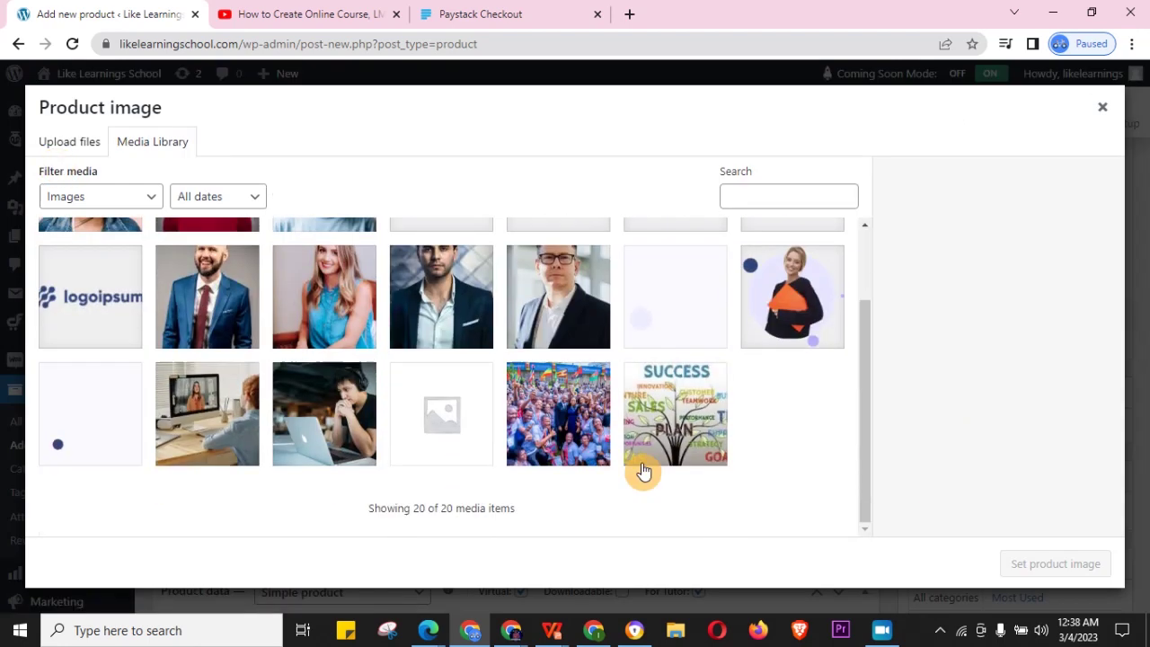
{"action": "left_click", "coordinate": [693, 426]}
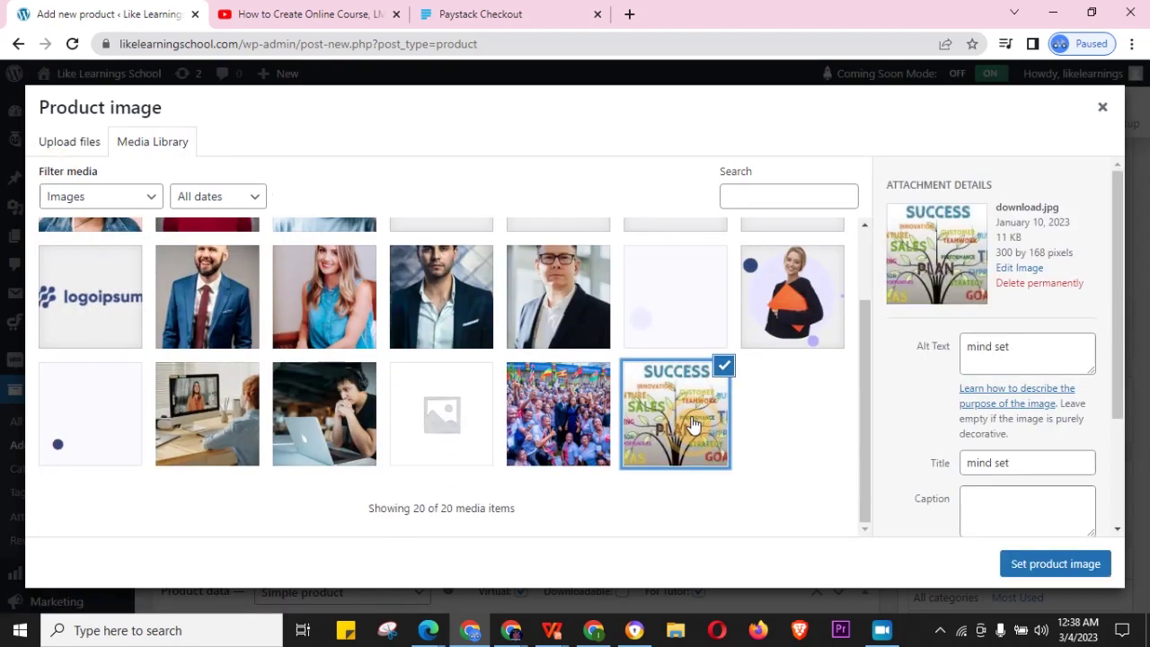
{"action": "left_click", "coordinate": [1053, 562]}
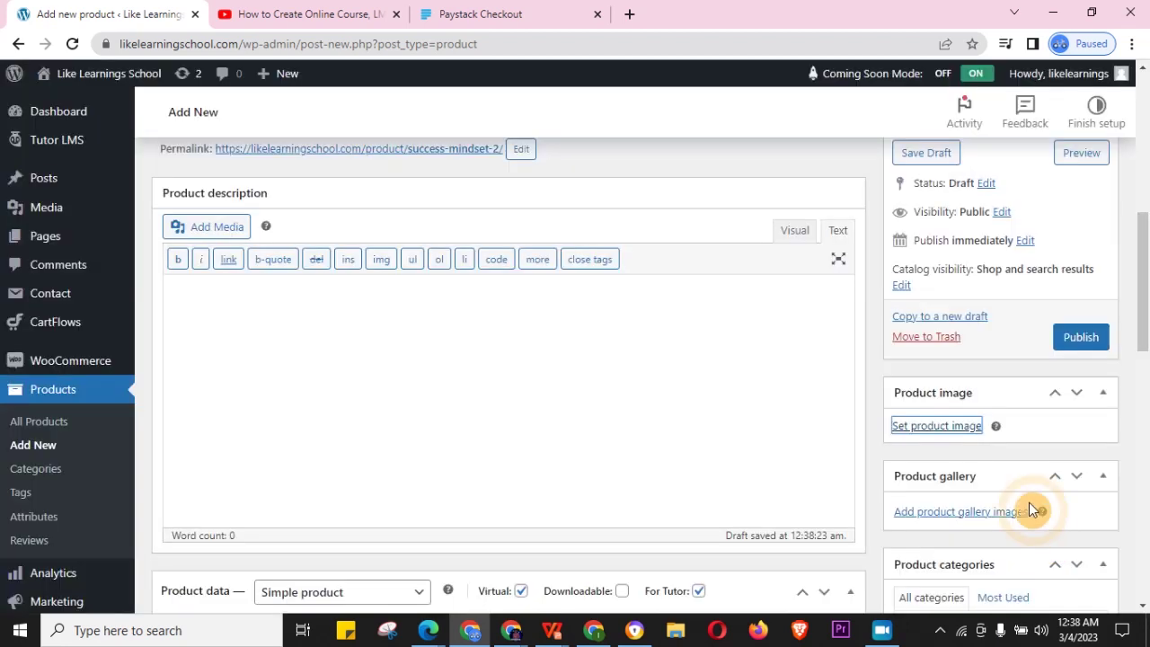
{"action": "scroll", "coordinate": [527, 340], "scroll_direction": "up", "scroll_amount": 8}
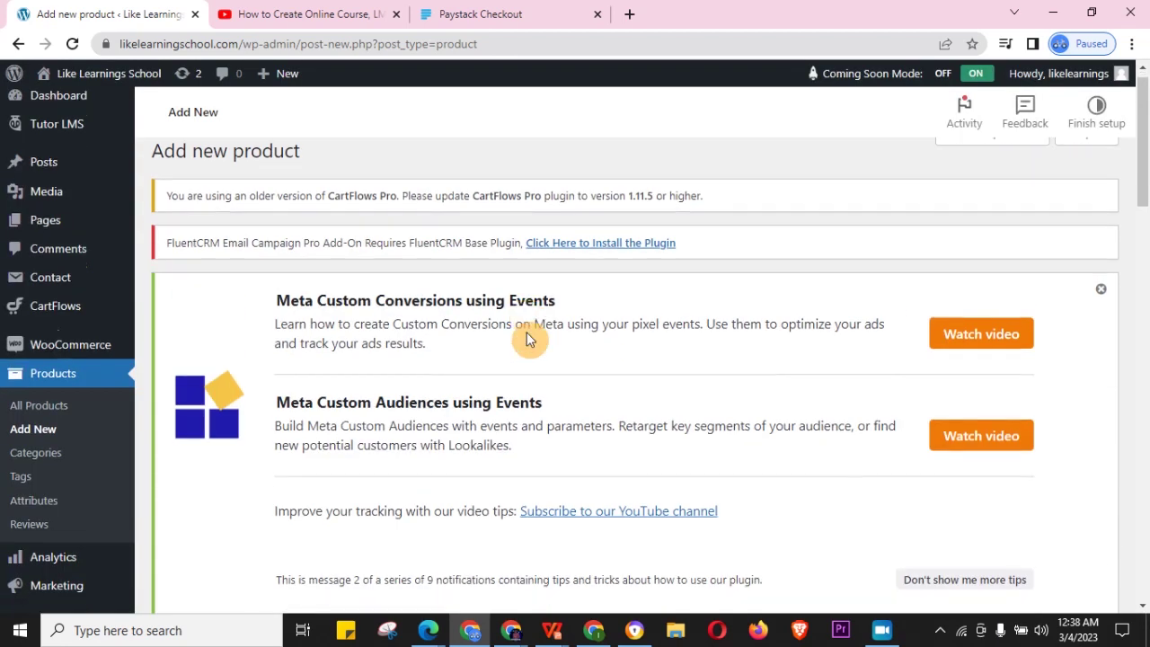
{"action": "scroll", "coordinate": [526, 340], "scroll_direction": "down", "scroll_amount": 8}
{"action": "scroll", "coordinate": [699, 336], "scroll_direction": "down", "scroll_amount": 2}
{"action": "scroll", "coordinate": [699, 336], "scroll_direction": "up", "scroll_amount": 2}
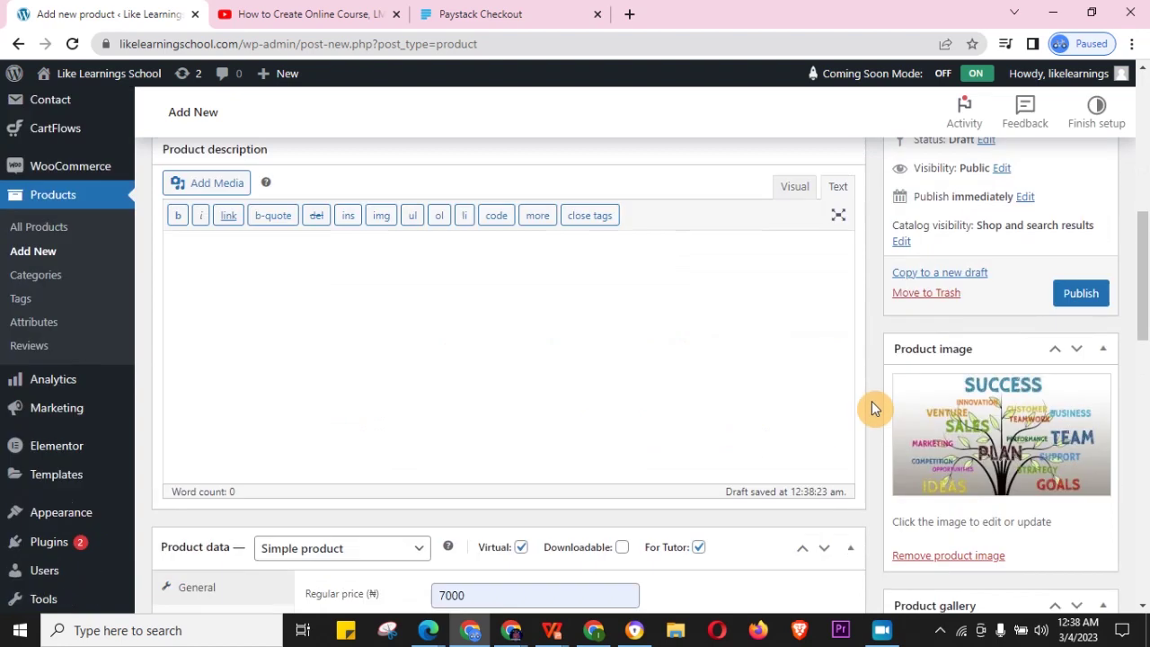
{"action": "scroll", "coordinate": [1076, 311], "scroll_direction": "up", "scroll_amount": 2}
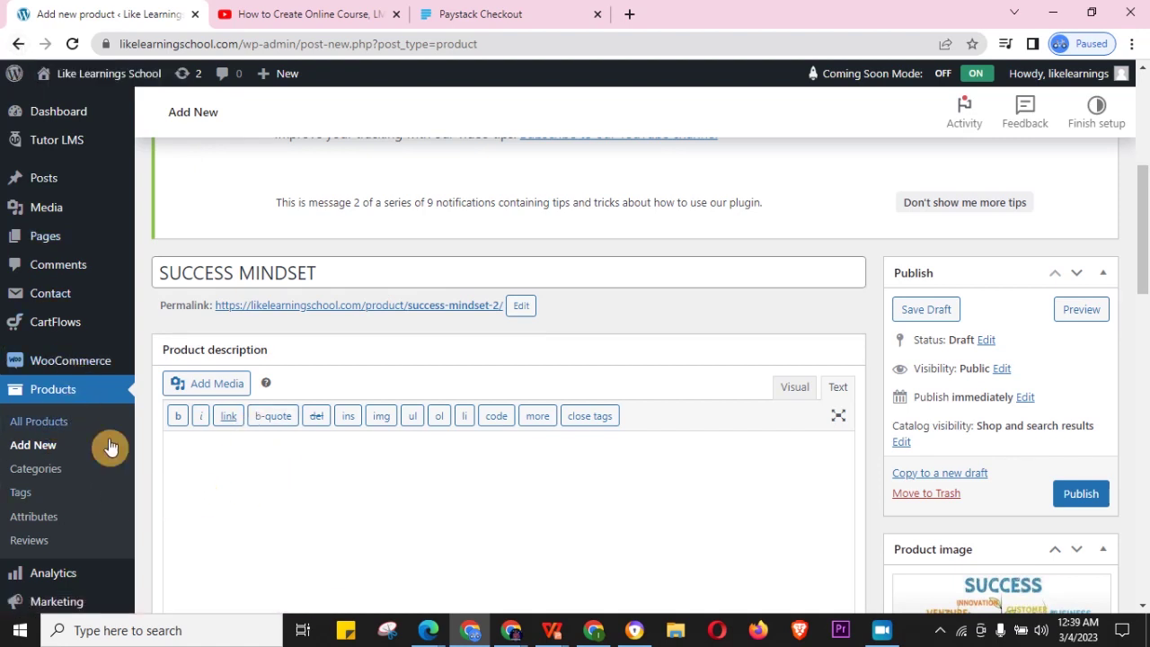
Step: Leave the unpublished product and open the Success Mindset course from the Tutor LMS course list for editing
{"action": "scroll", "coordinate": [72, 377], "scroll_direction": "up", "scroll_amount": 2}
{"action": "mouse_move", "coordinate": [51, 136]}
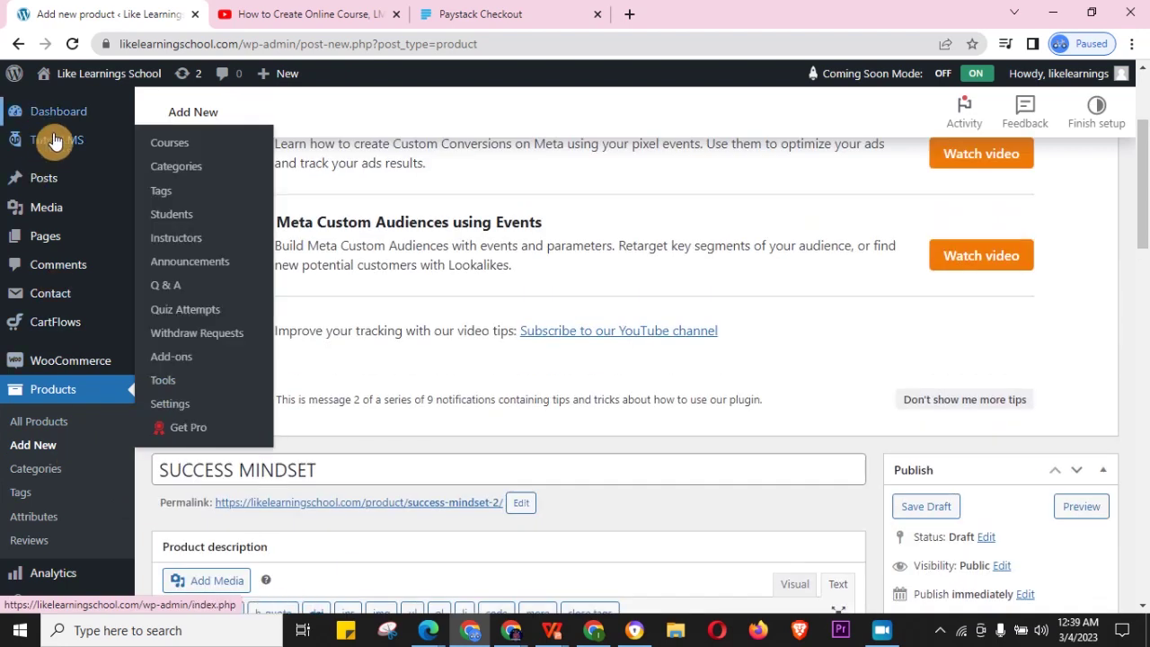
{"action": "left_click", "coordinate": [169, 145]}
{"action": "left_click", "coordinate": [657, 137]}
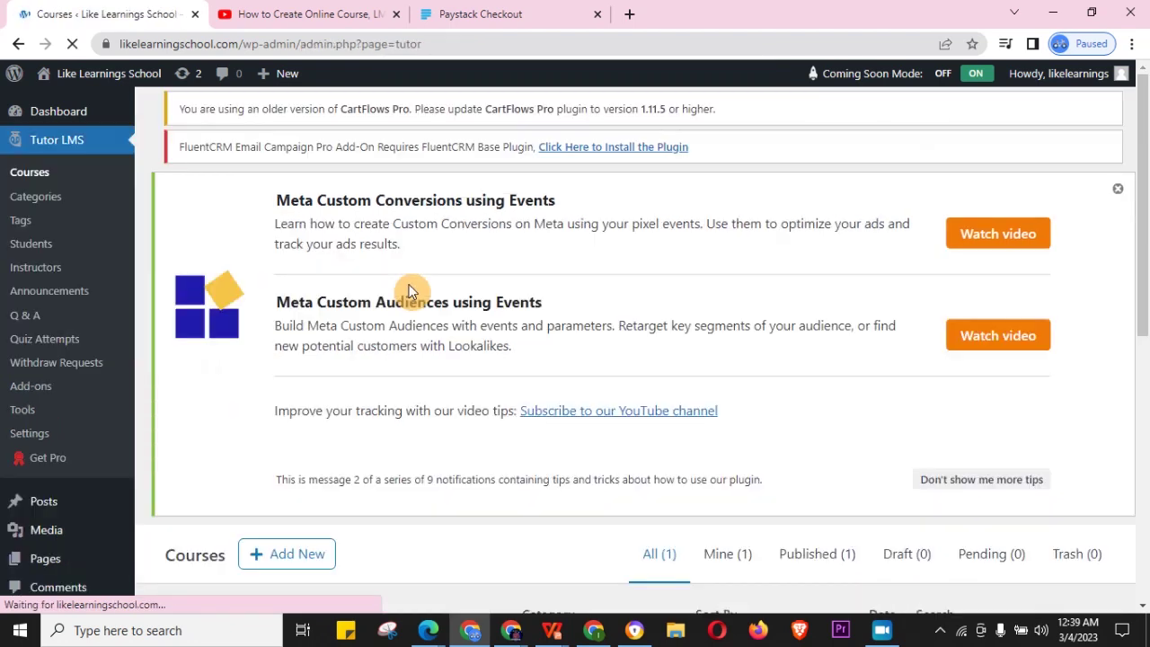
{"action": "scroll", "coordinate": [407, 289], "scroll_direction": "down", "scroll_amount": 4}
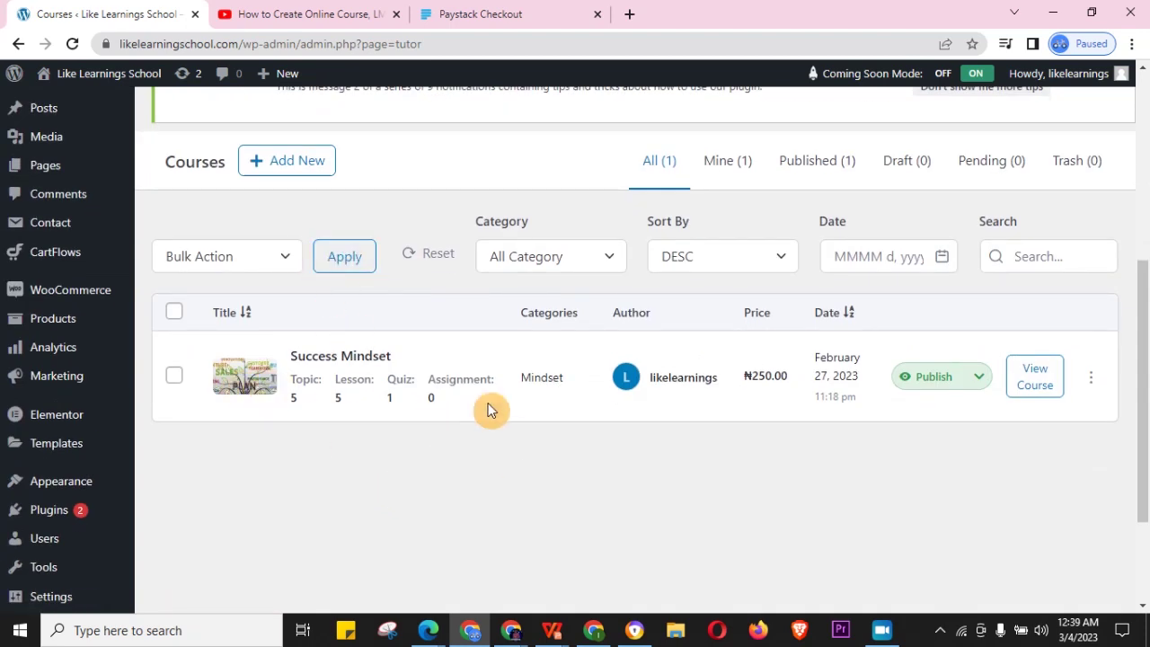
{"action": "left_click", "coordinate": [347, 360]}
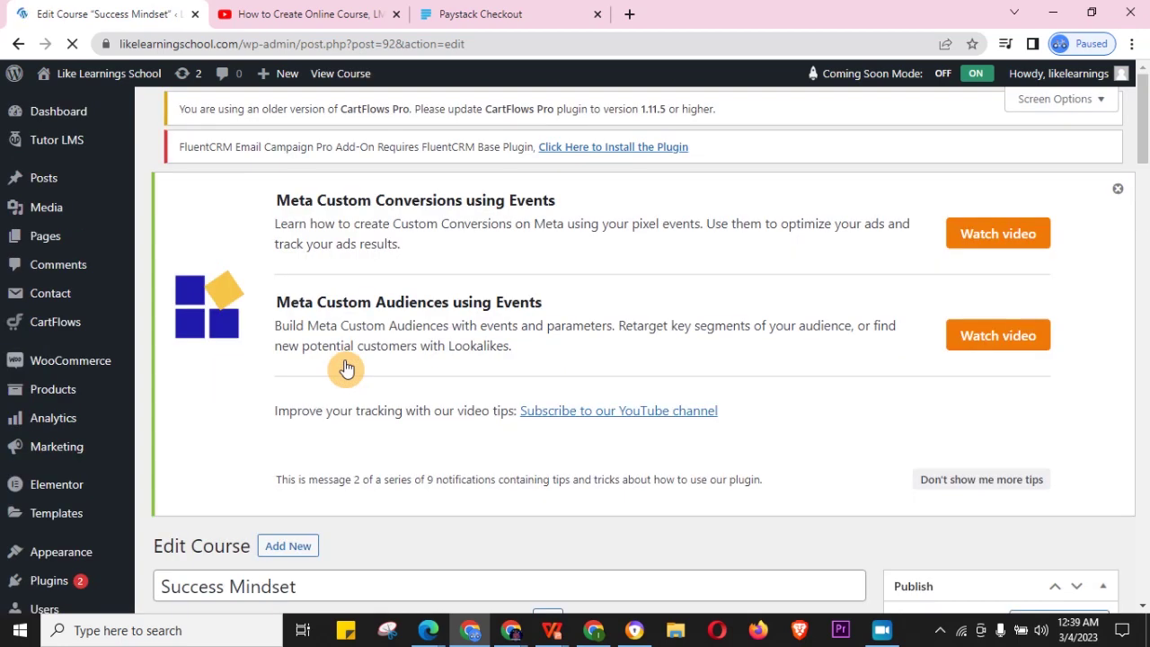
Step: Set the course type to Paid and select Success Mindset as the linked product in the Add Product section
{"action": "scroll", "coordinate": [346, 368], "scroll_direction": "down", "scroll_amount": 10}
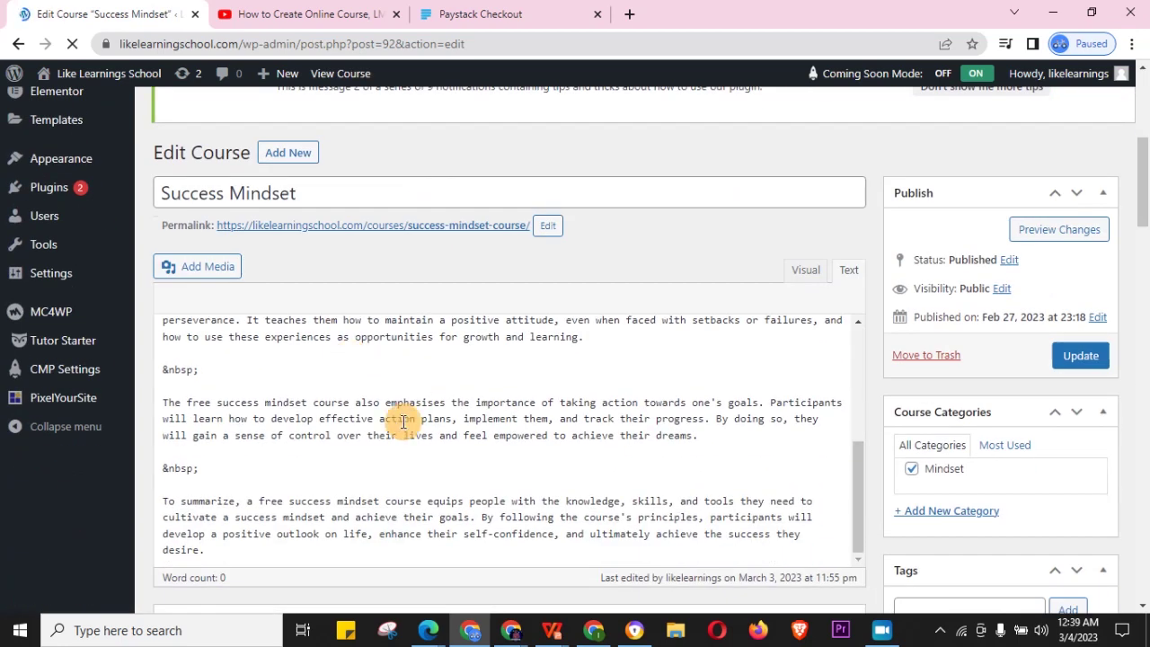
{"action": "scroll", "coordinate": [404, 422], "scroll_direction": "down", "scroll_amount": 5}
{"action": "scroll", "coordinate": [452, 405], "scroll_direction": "down", "scroll_amount": 2}
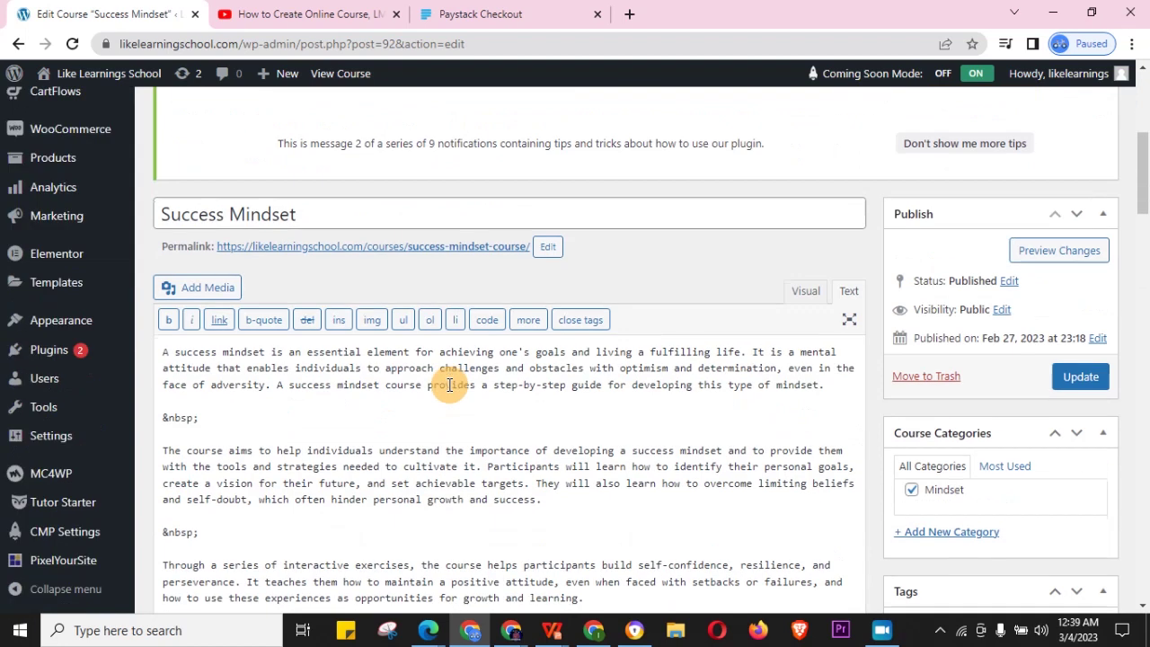
{"action": "scroll", "coordinate": [450, 385], "scroll_direction": "down", "scroll_amount": 10}
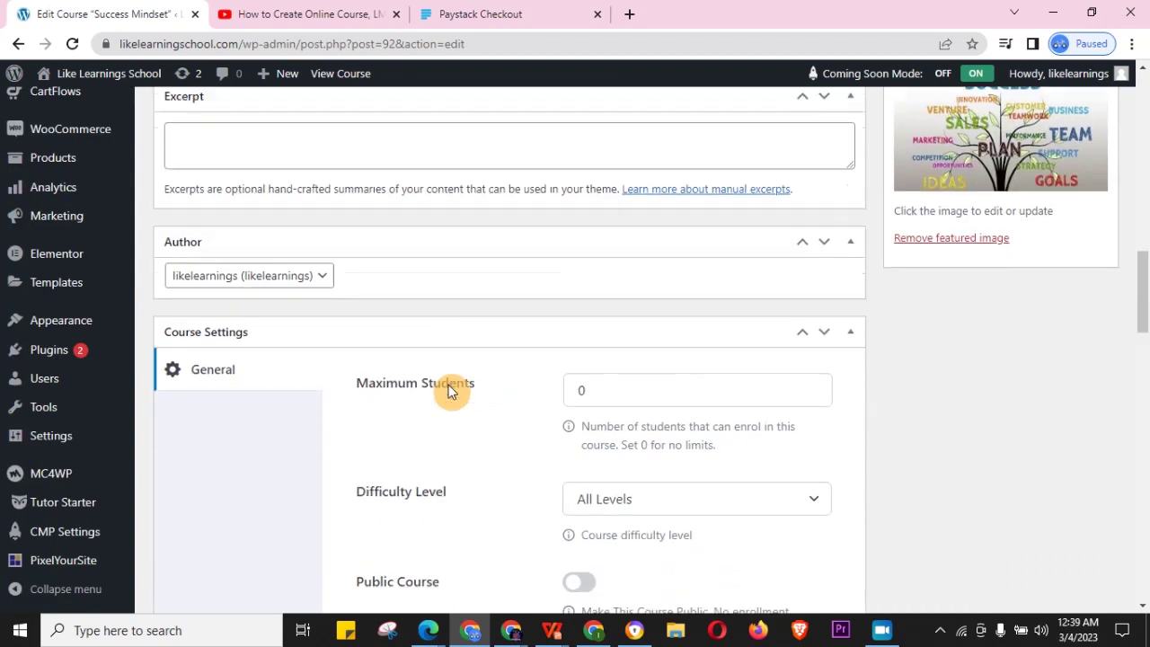
{"action": "scroll", "coordinate": [449, 388], "scroll_direction": "down", "scroll_amount": 6}
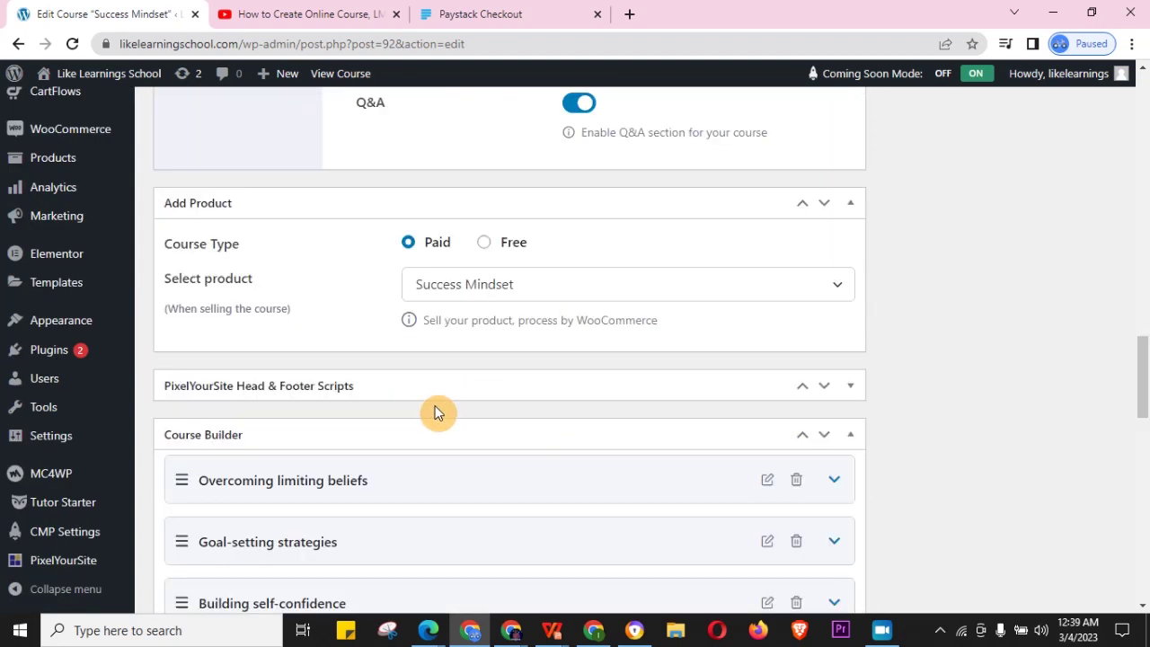
{"action": "left_click", "coordinate": [485, 244]}
{"action": "left_click", "coordinate": [407, 245]}
{"action": "left_click", "coordinate": [475, 290]}
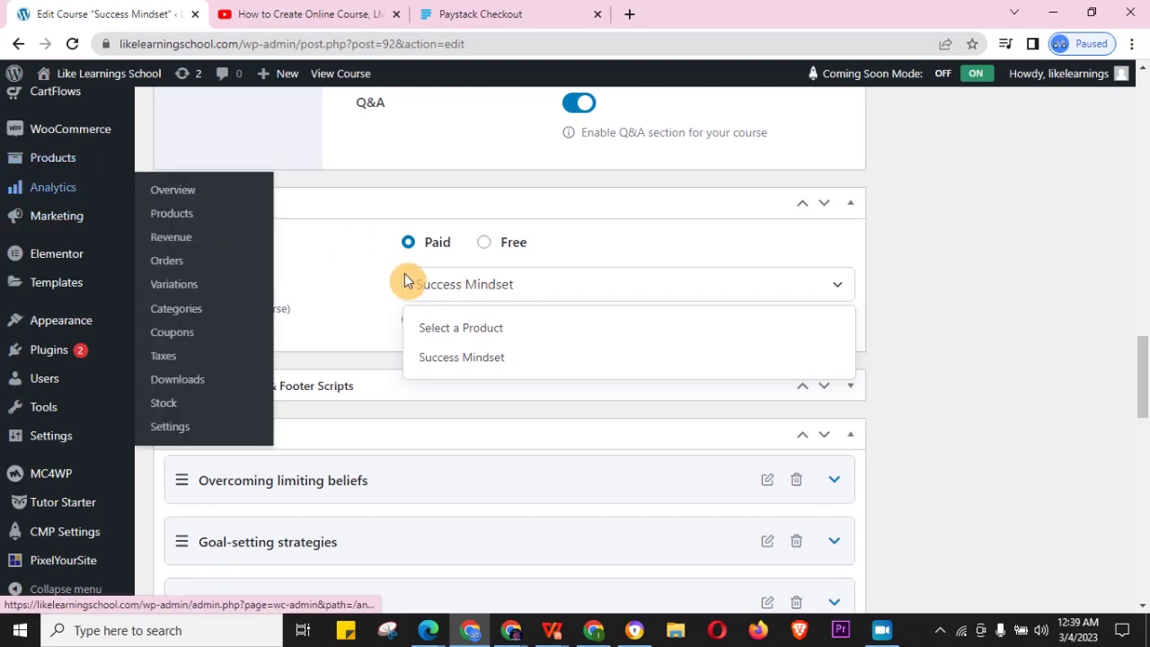
{"action": "left_click", "coordinate": [476, 359]}
Step: Look over the course's publishing section, view the site's home page, and return to the Success Mindset course editor
{"action": "scroll", "coordinate": [881, 452], "scroll_direction": "up", "scroll_amount": 15}
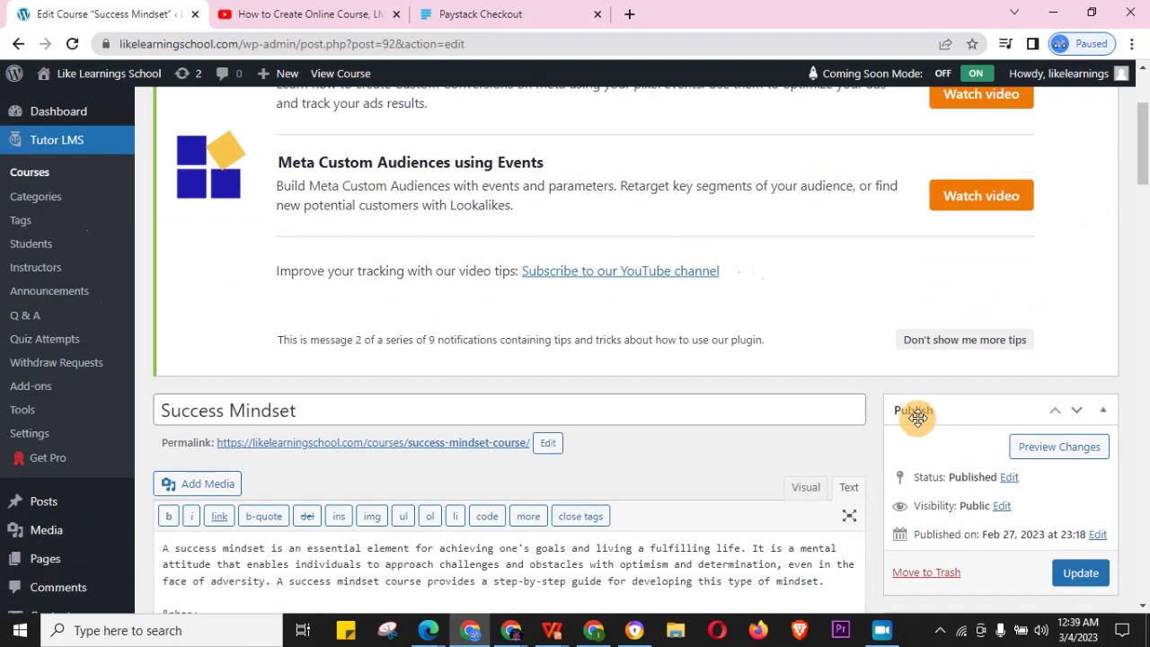
{"action": "scroll", "coordinate": [917, 417], "scroll_direction": "down", "scroll_amount": 4}
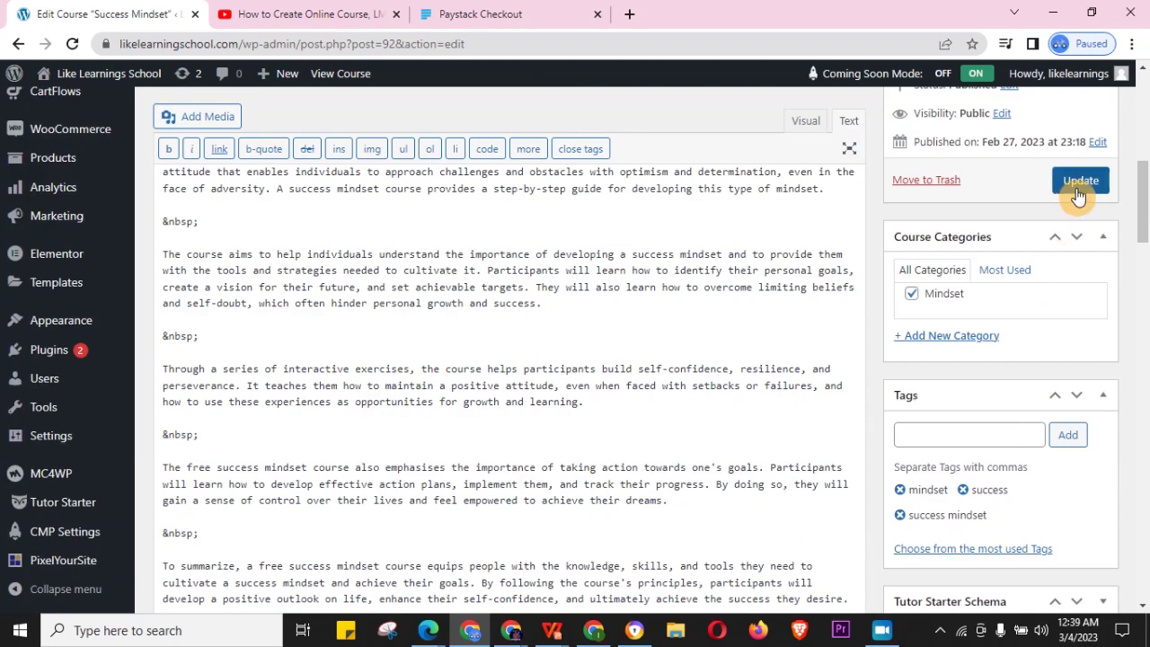
{"action": "scroll", "coordinate": [611, 381], "scroll_direction": "up", "scroll_amount": 4}
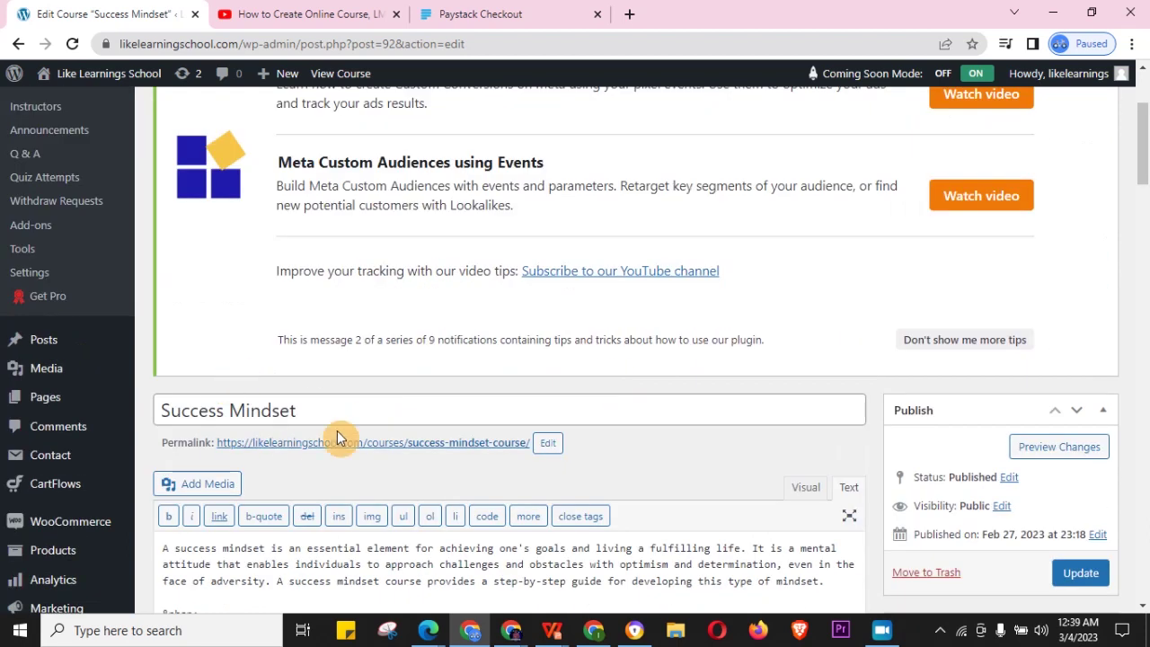
{"action": "left_click", "coordinate": [97, 73]}
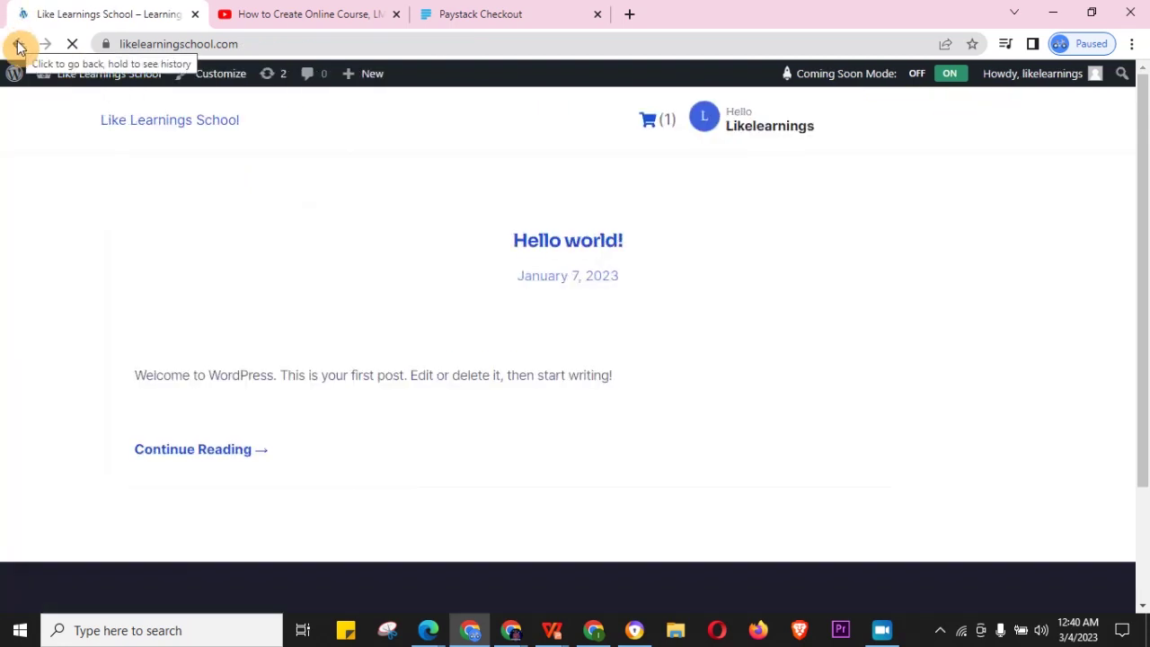
{"action": "left_click", "coordinate": [18, 43]}
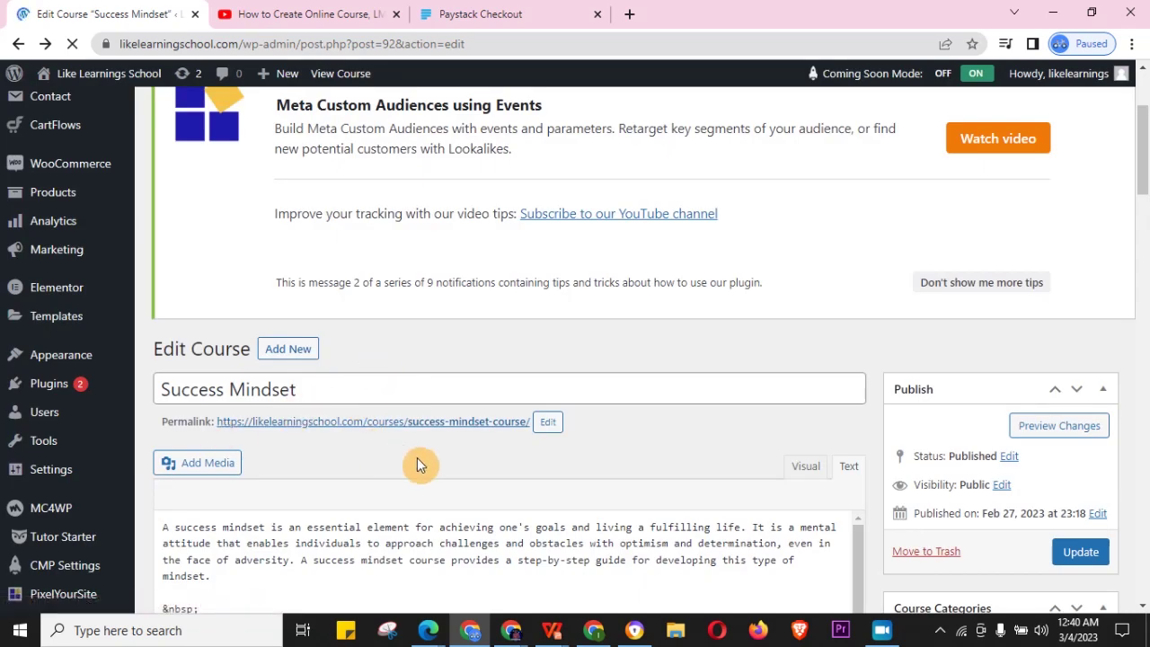
{"action": "scroll", "coordinate": [290, 483], "scroll_direction": "up", "scroll_amount": 4}
{"action": "scroll", "coordinate": [362, 493], "scroll_direction": "down", "scroll_amount": 7}
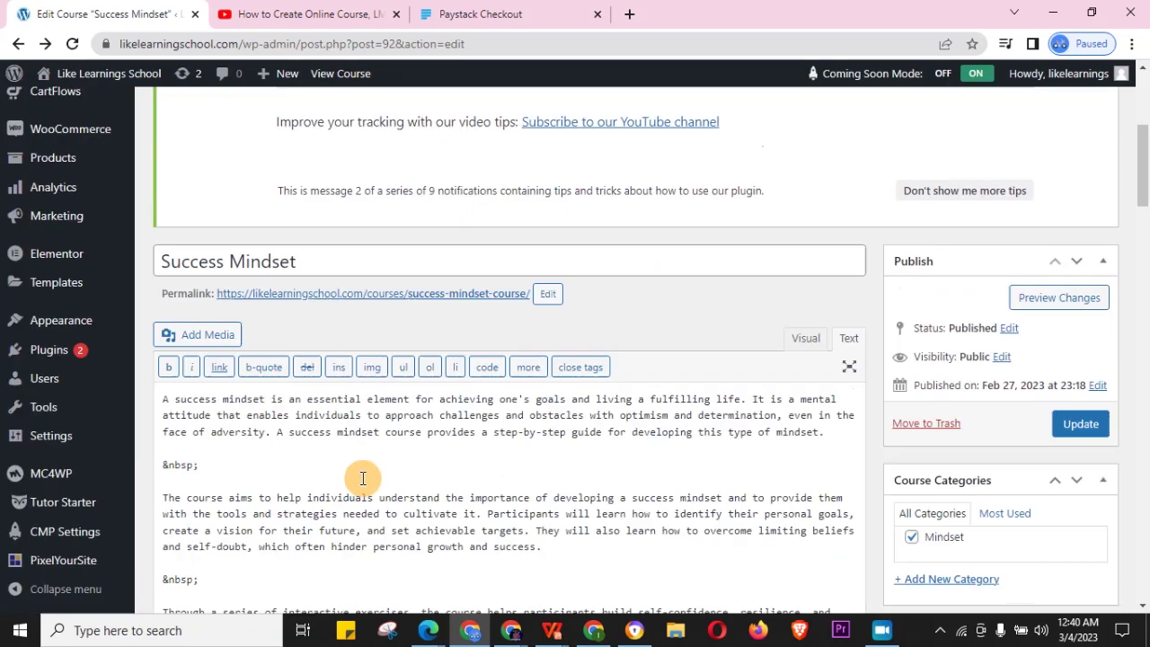
{"action": "scroll", "coordinate": [309, 423], "scroll_direction": "down", "scroll_amount": 2}
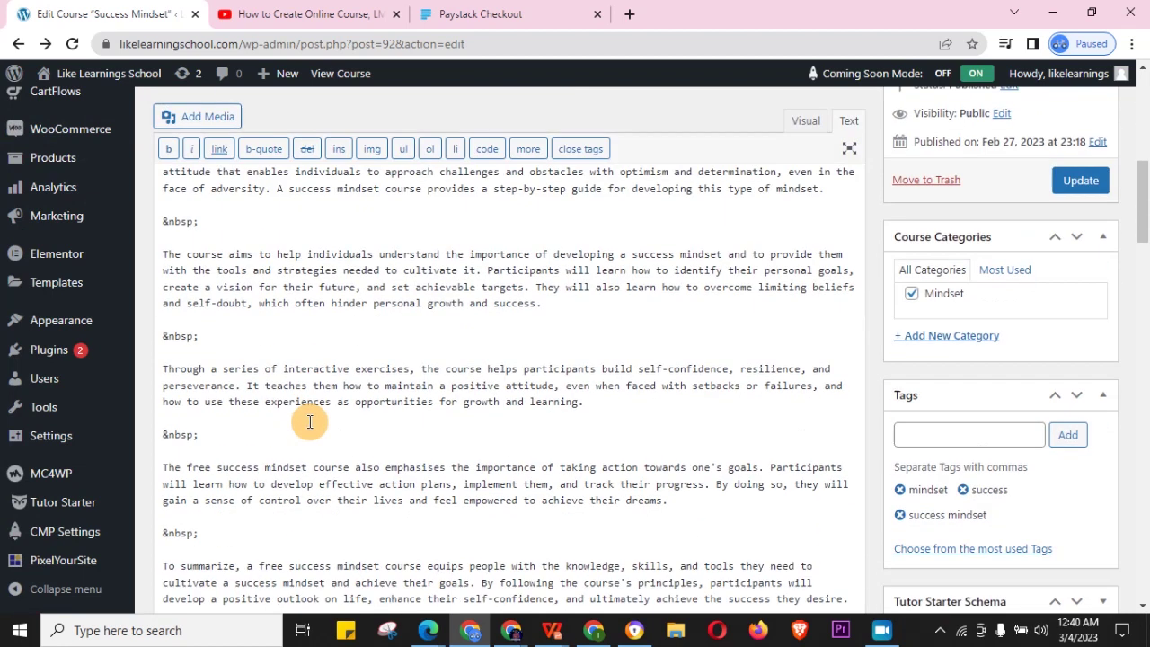
Step: Open the Success Mindset course's public page from its permalink in a separate browser tab
{"action": "scroll", "coordinate": [309, 423], "scroll_direction": "up", "scroll_amount": 4}
{"action": "right_click", "coordinate": [314, 444]}
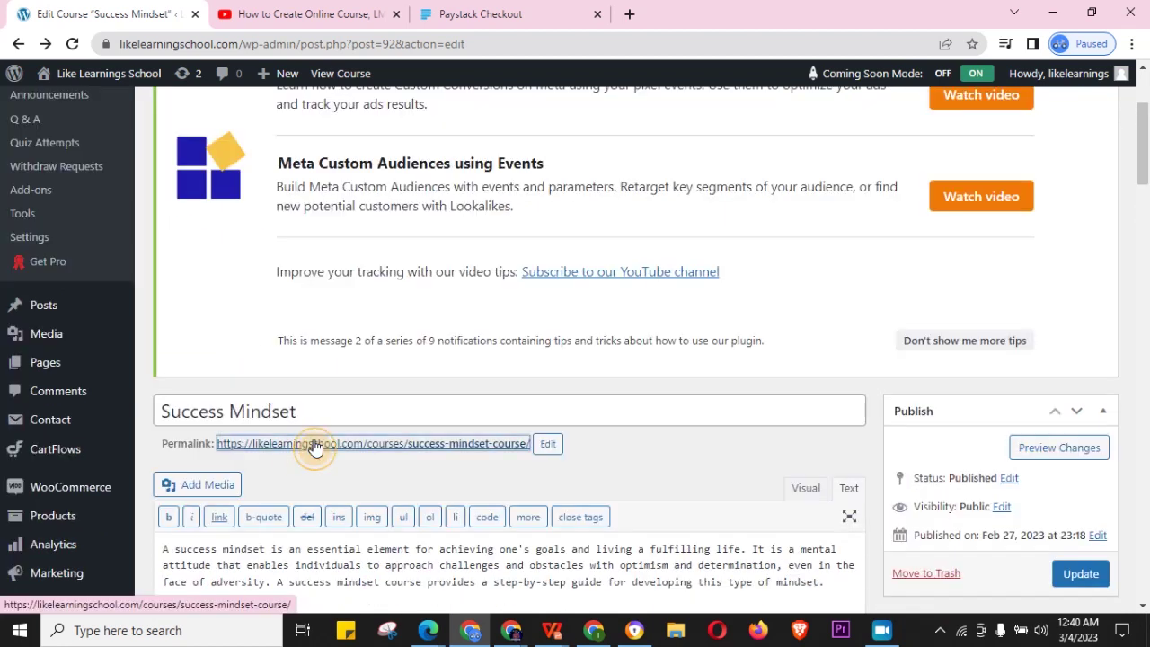
{"action": "left_click", "coordinate": [390, 264]}
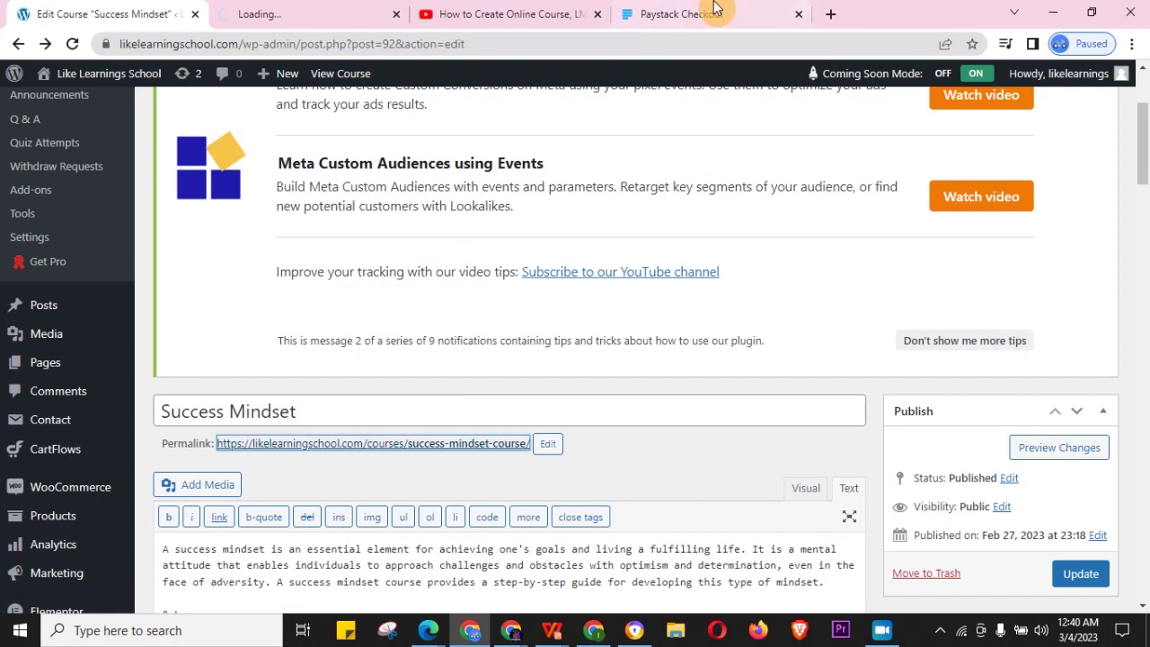
{"action": "left_click", "coordinate": [329, 18]}
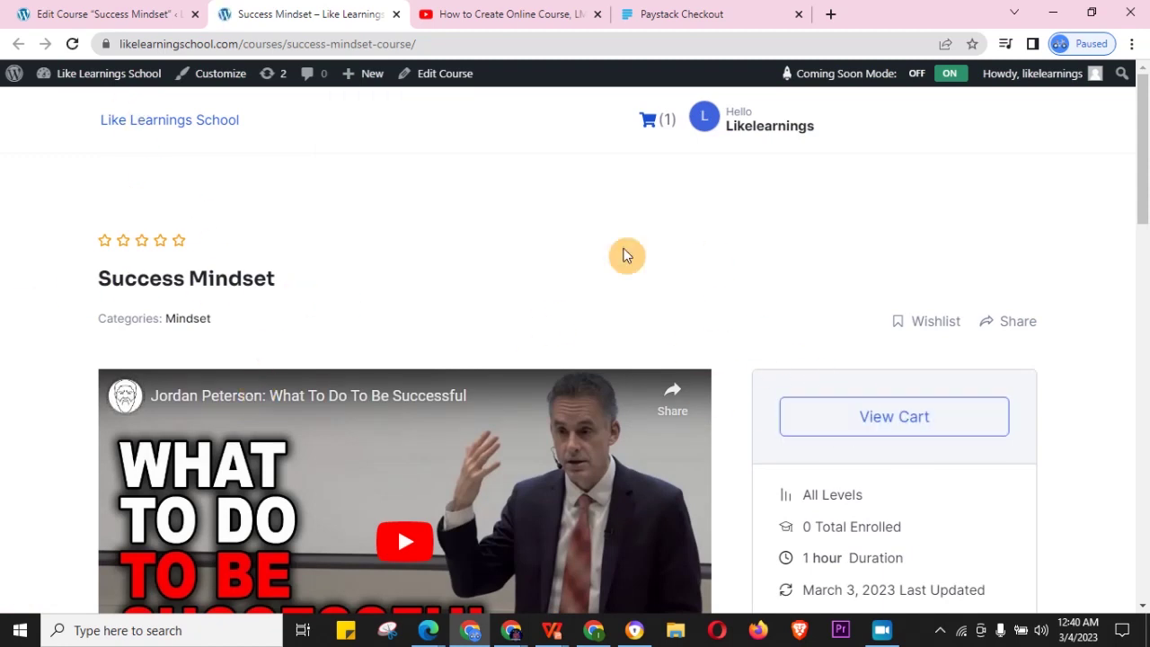
Step: View the cart from the Success Mindset course page, and return to the course page
{"action": "left_click", "coordinate": [888, 427]}
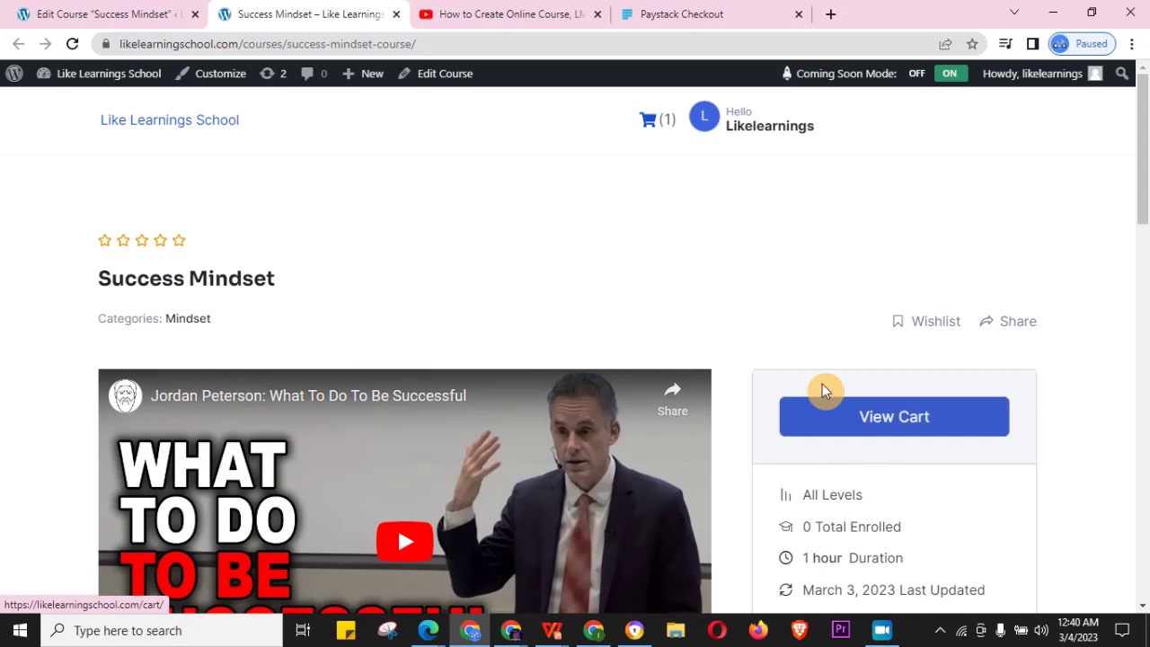
{"action": "left_click", "coordinate": [660, 130]}
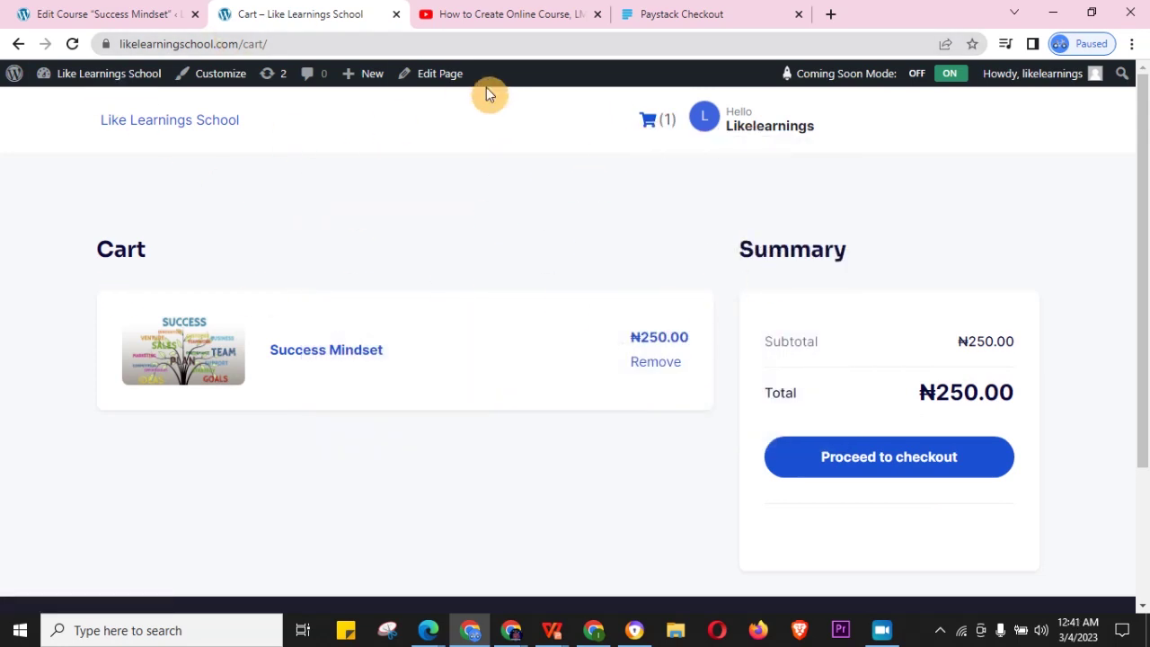
{"action": "left_click", "coordinate": [17, 45]}
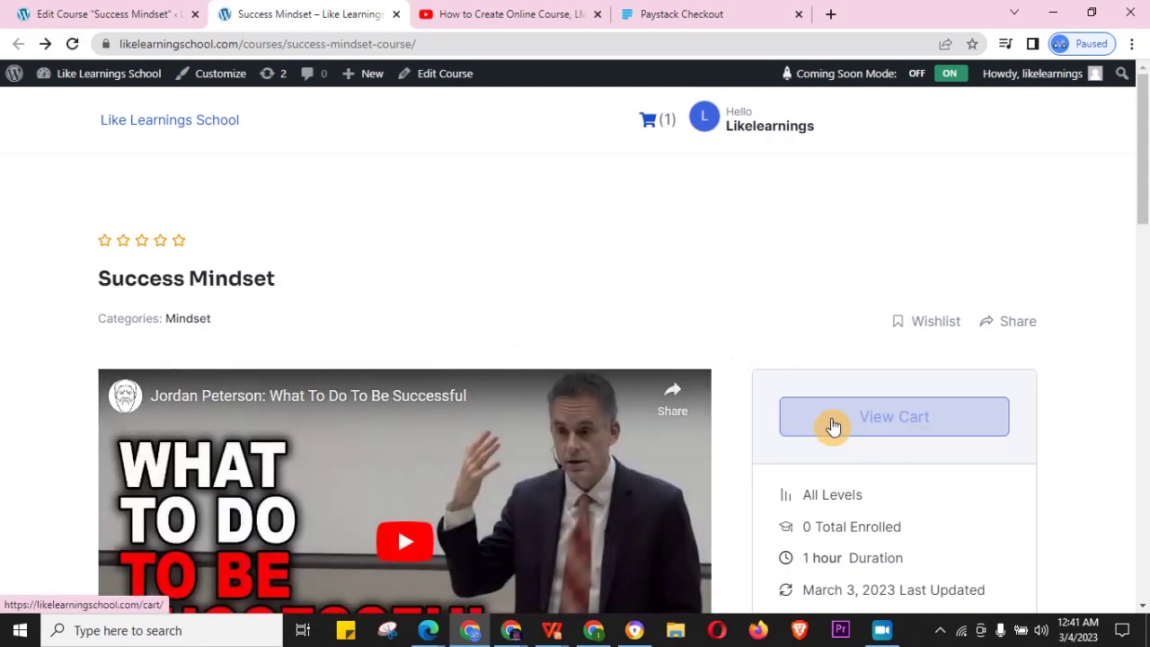
Step: Proceed through the cart to checkout, examine the billing form and Debit/Credit Cards payment section, and view the open Paystack Checkout page
{"action": "left_click", "coordinate": [903, 431]}
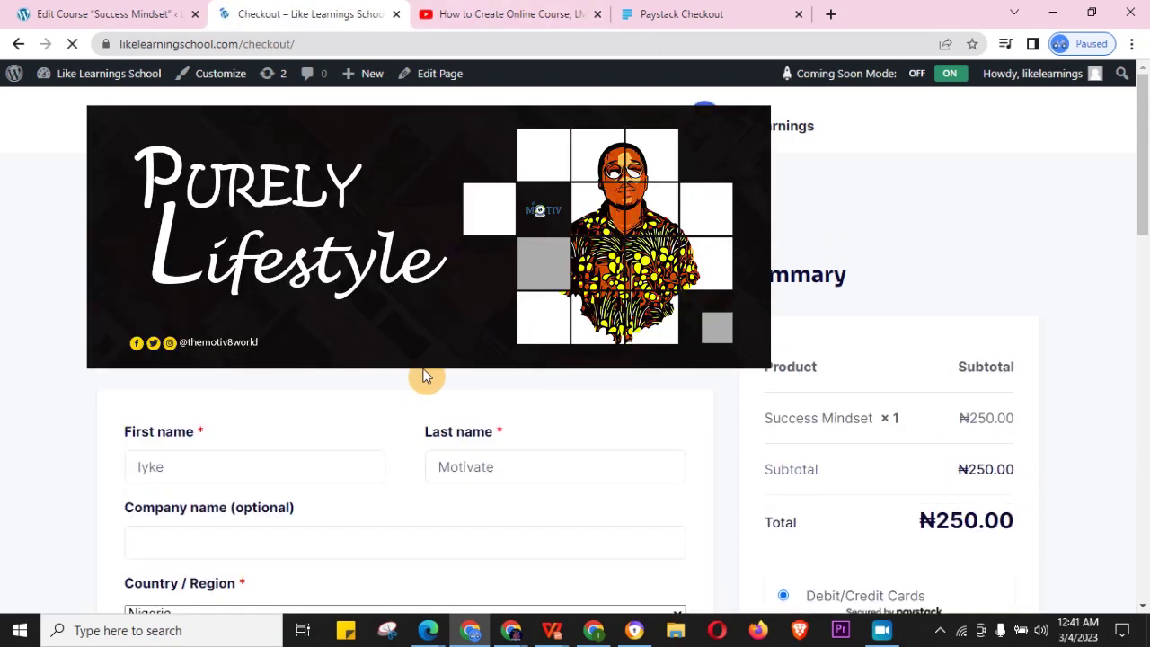
{"action": "scroll", "coordinate": [575, 359], "scroll_direction": "down", "scroll_amount": 8}
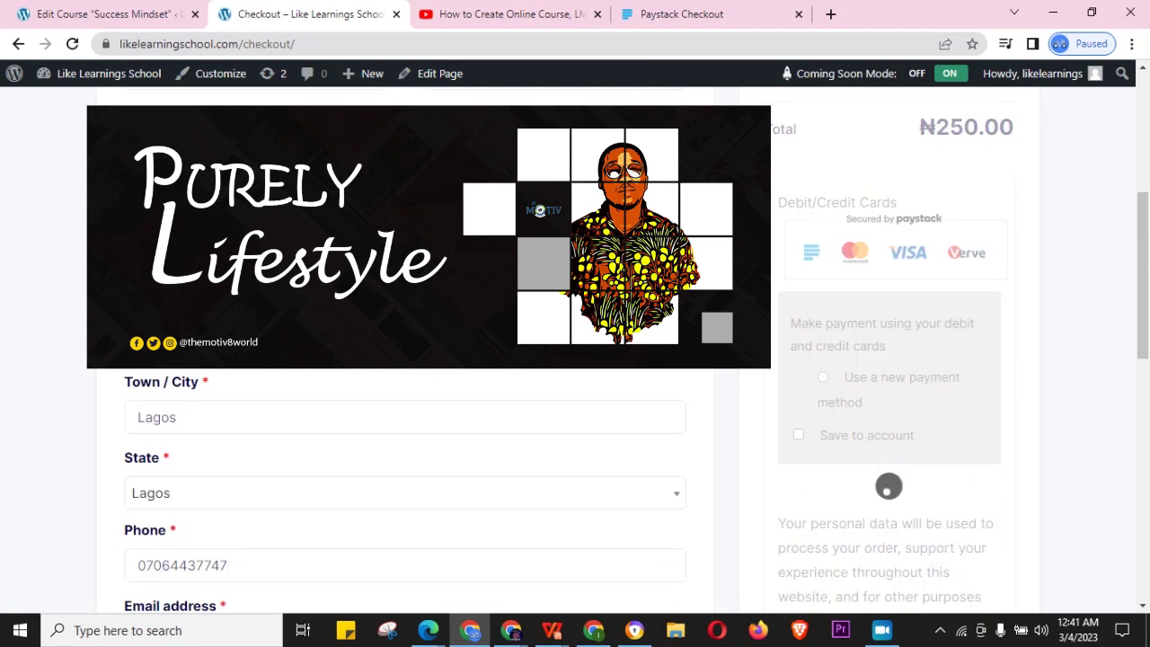
{"action": "scroll", "coordinate": [218, 406], "scroll_direction": "down", "scroll_amount": 4}
{"action": "scroll", "coordinate": [233, 403], "scroll_direction": "up", "scroll_amount": 4}
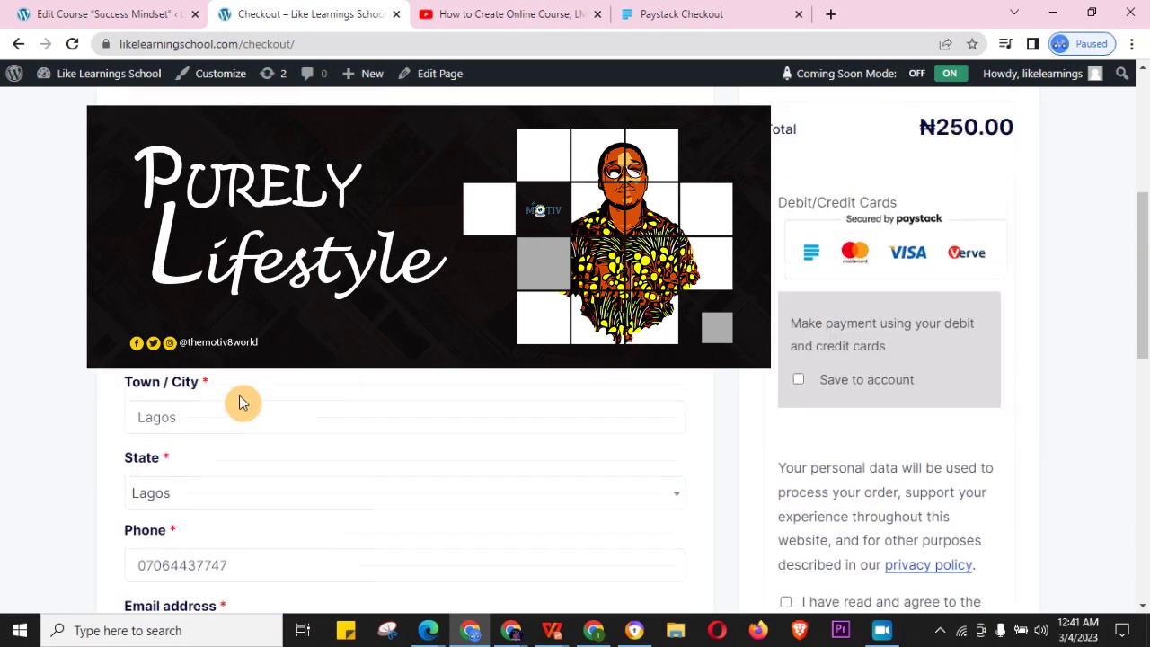
{"action": "scroll", "coordinate": [270, 432], "scroll_direction": "up", "scroll_amount": 2}
{"action": "scroll", "coordinate": [827, 362], "scroll_direction": "down", "scroll_amount": 3}
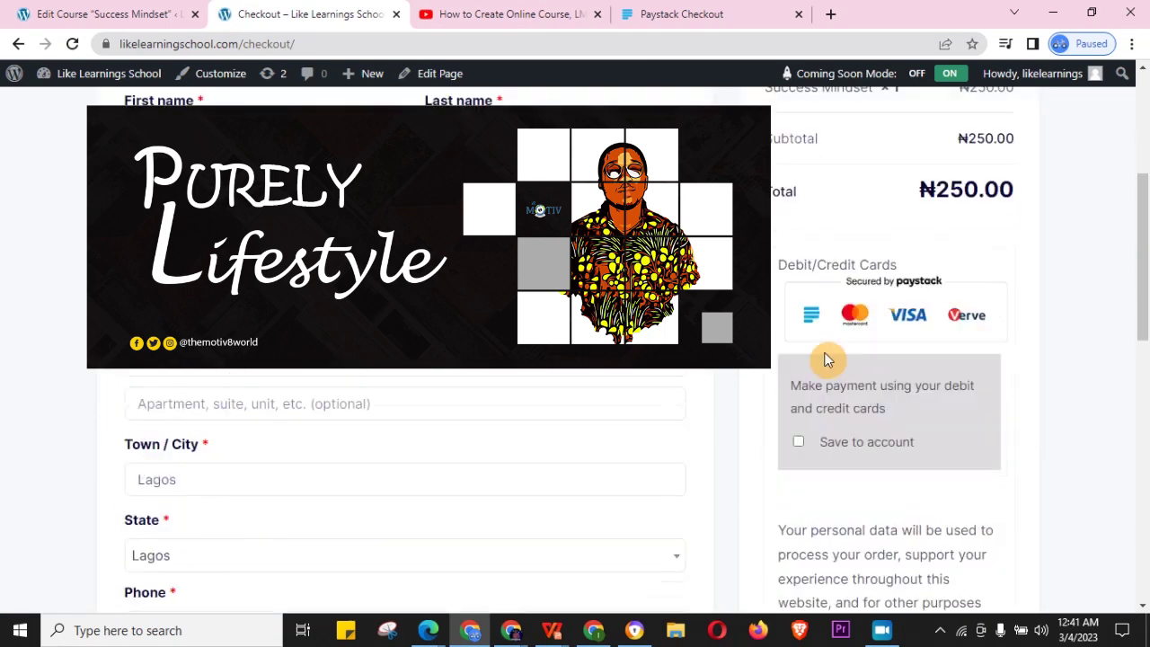
{"action": "scroll", "coordinate": [935, 279], "scroll_direction": "down", "scroll_amount": 4}
{"action": "scroll", "coordinate": [917, 296], "scroll_direction": "up", "scroll_amount": 2}
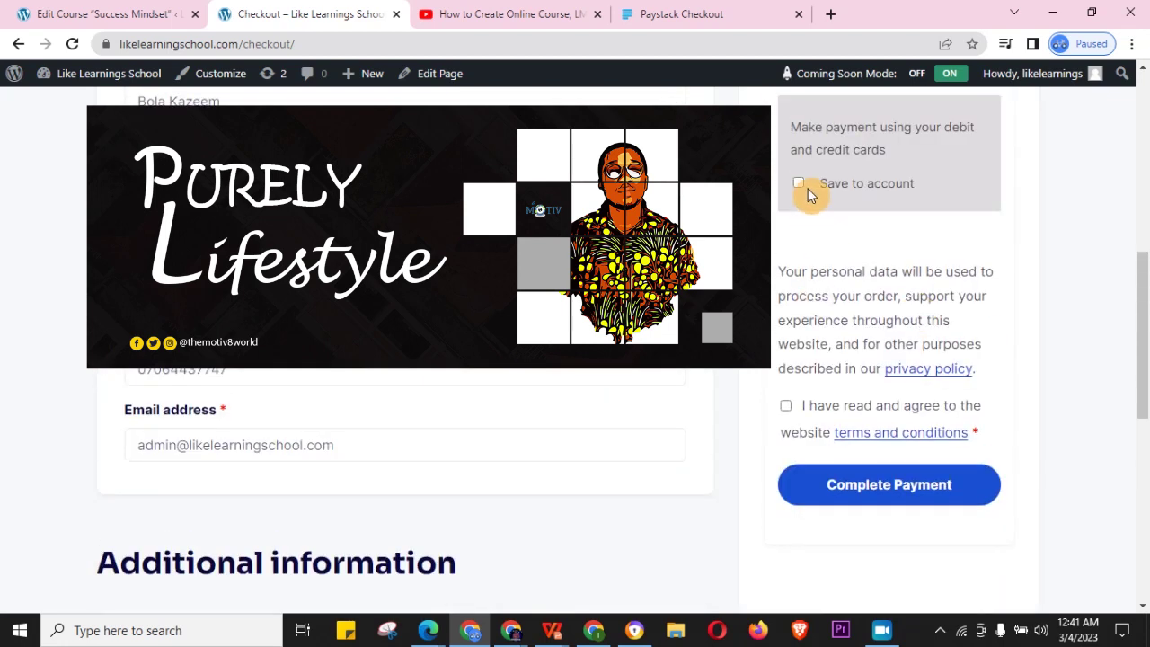
{"action": "scroll", "coordinate": [873, 267], "scroll_direction": "down", "scroll_amount": 2}
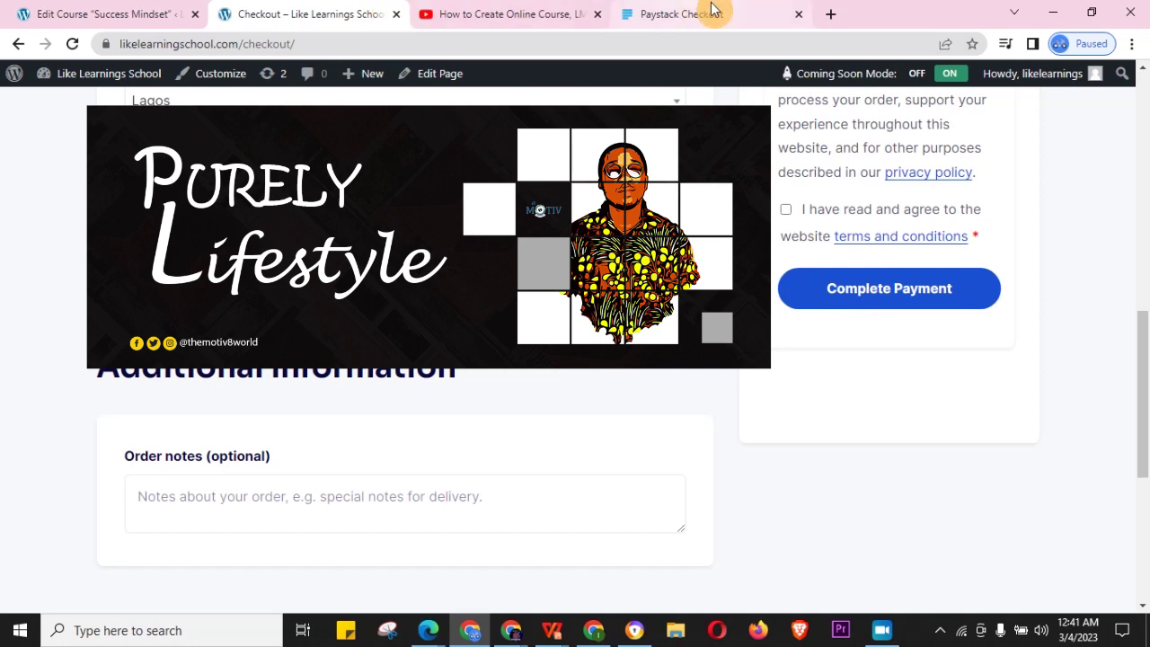
{"action": "left_click", "coordinate": [710, 14]}
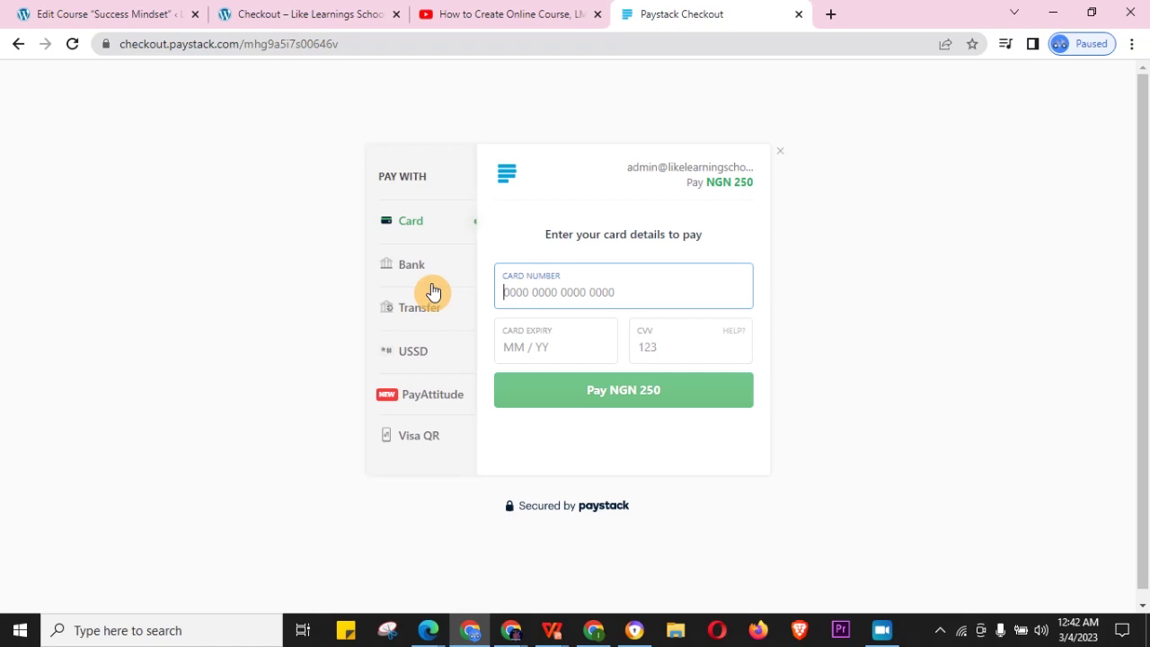
{"action": "left_click", "coordinate": [883, 631]}
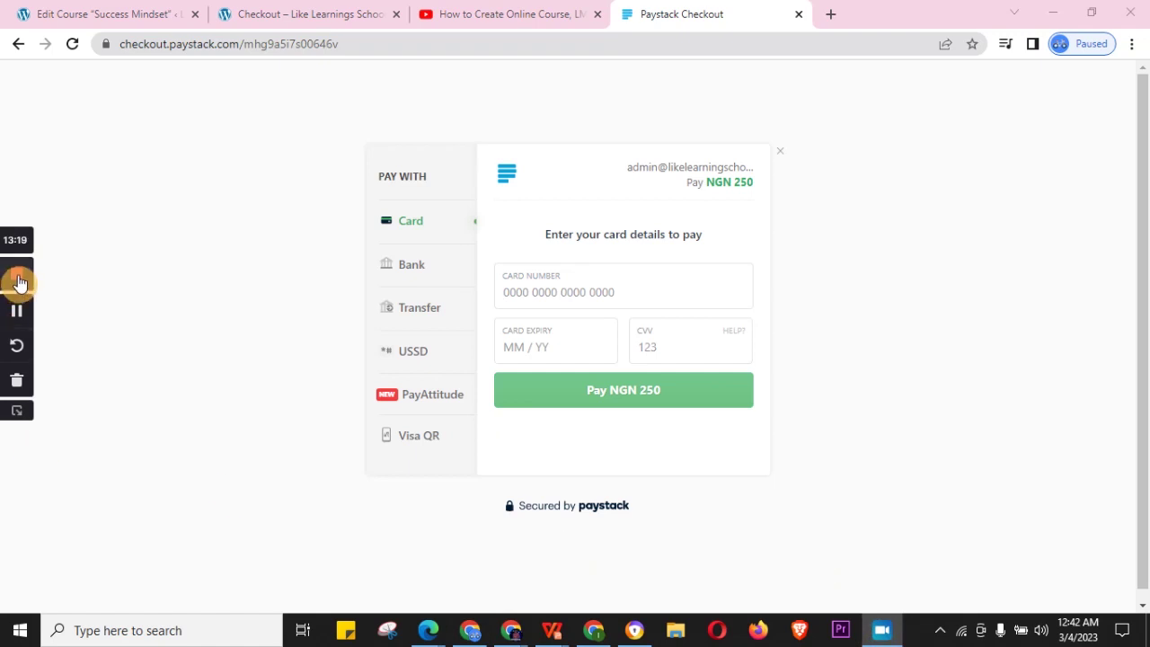